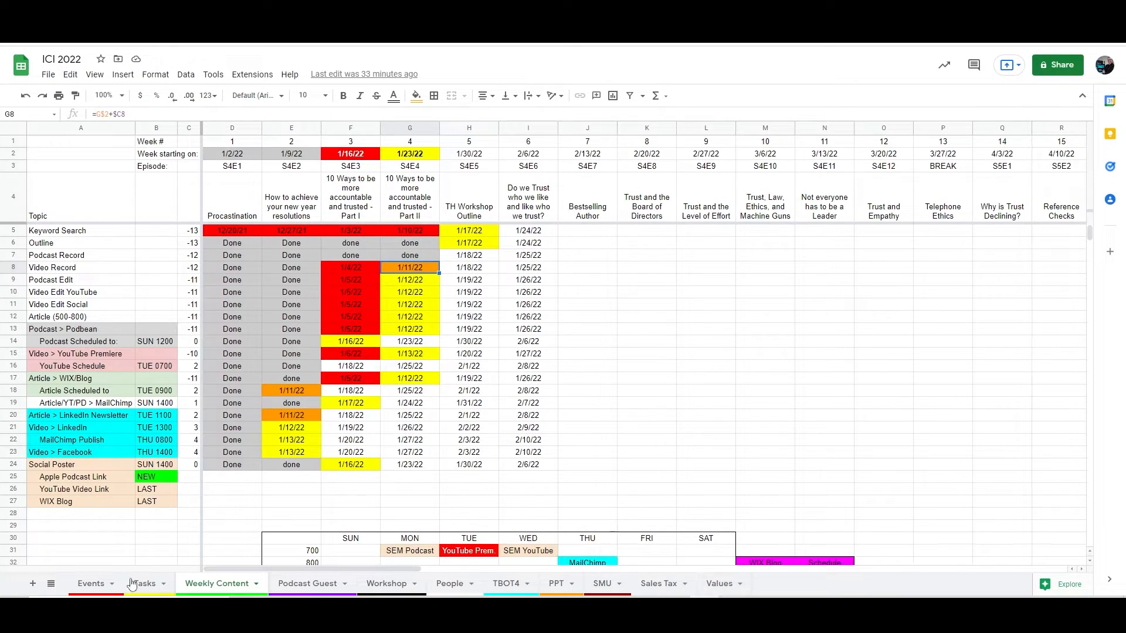
Add a new sheet and fill A1 to E1 with Event:, Event #1, Event #2, Event 3 and Event 4
click(33, 584)
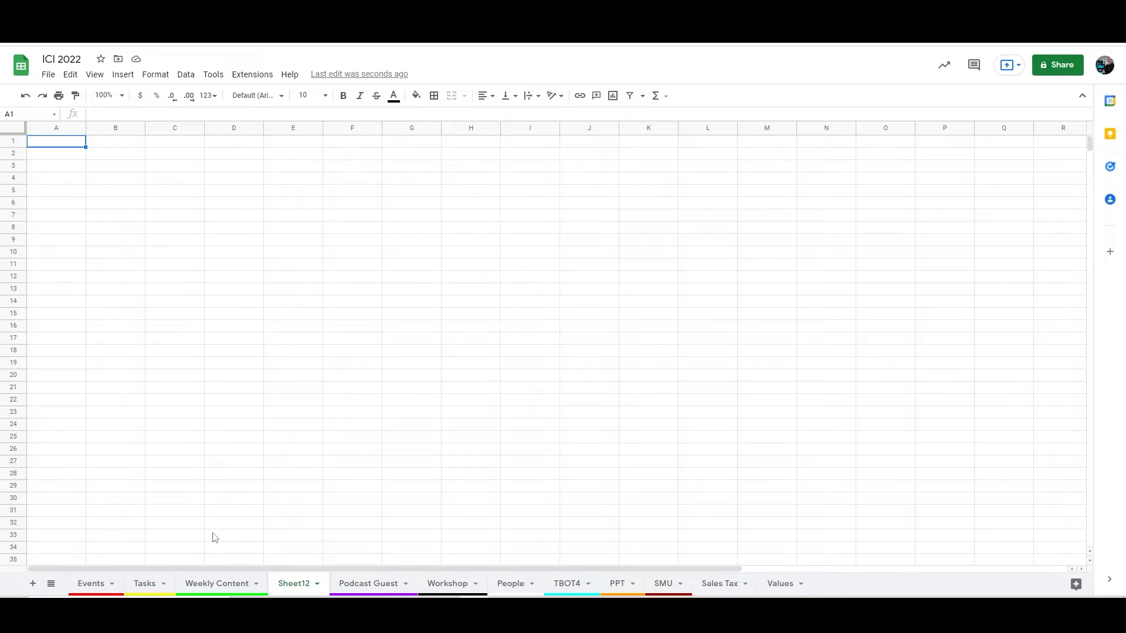
text(Event:)
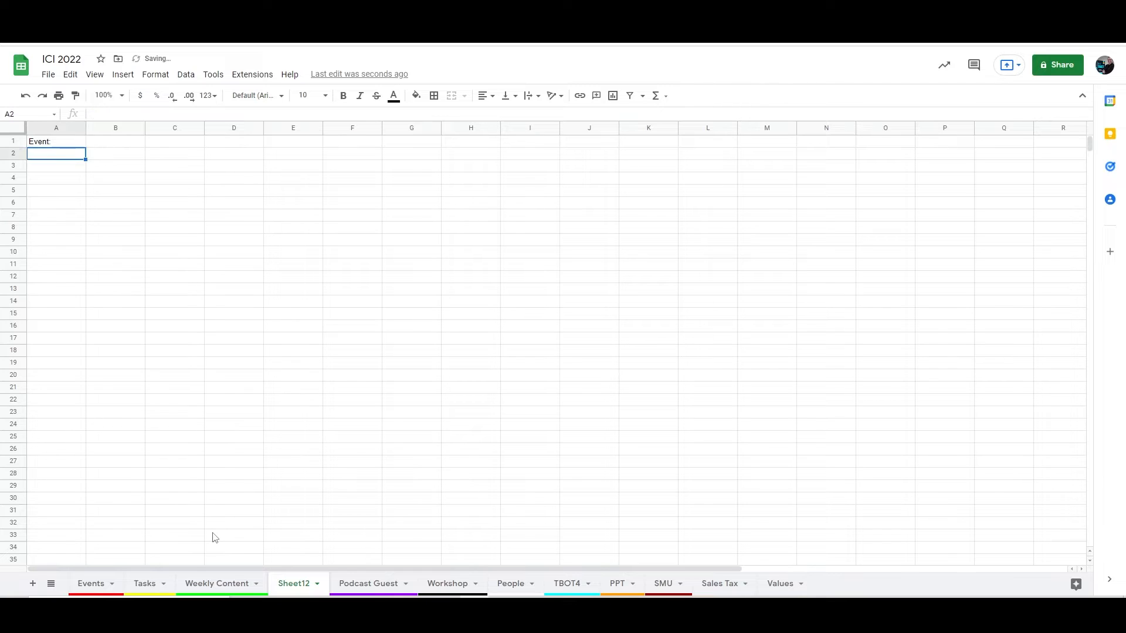
key(Tab)
text(Ev)
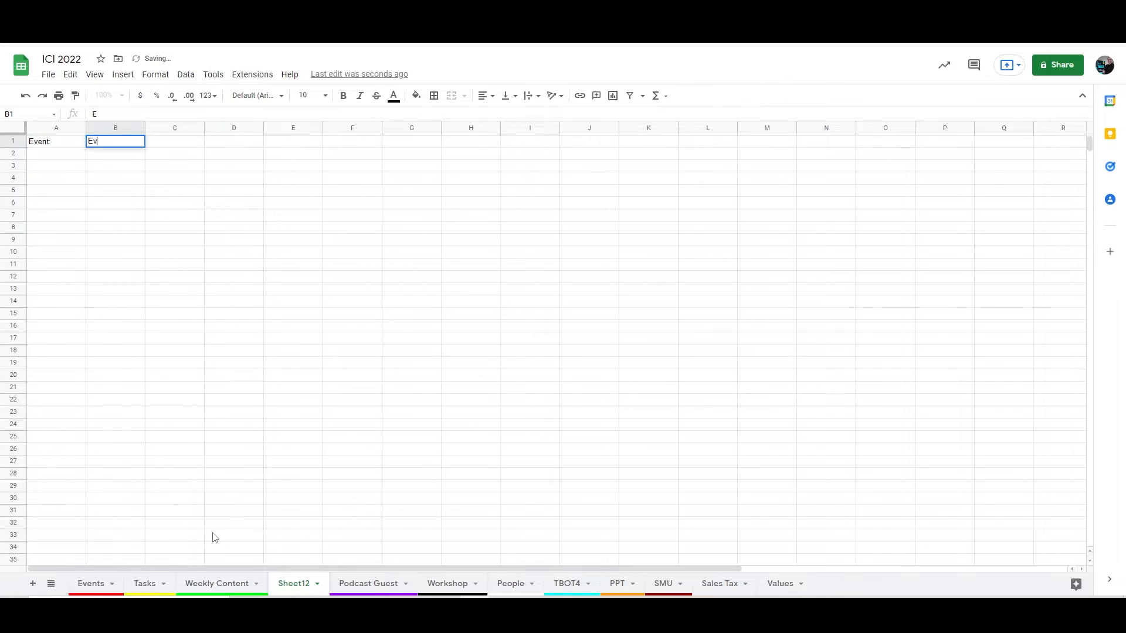
text(ent #1)
key(Tab)
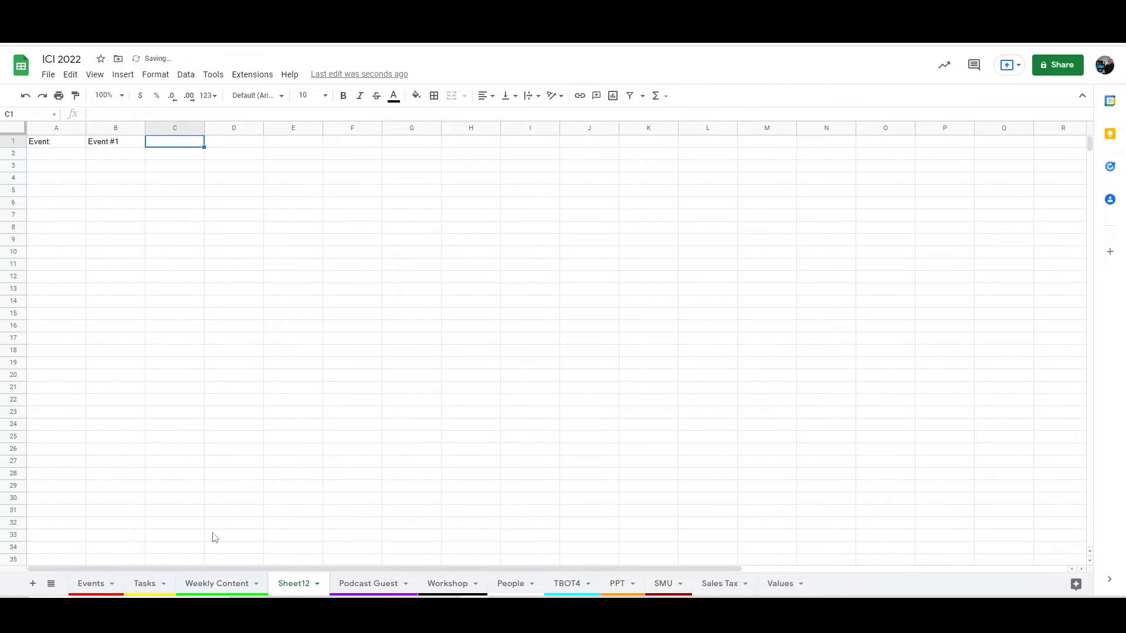
text(Event #2)
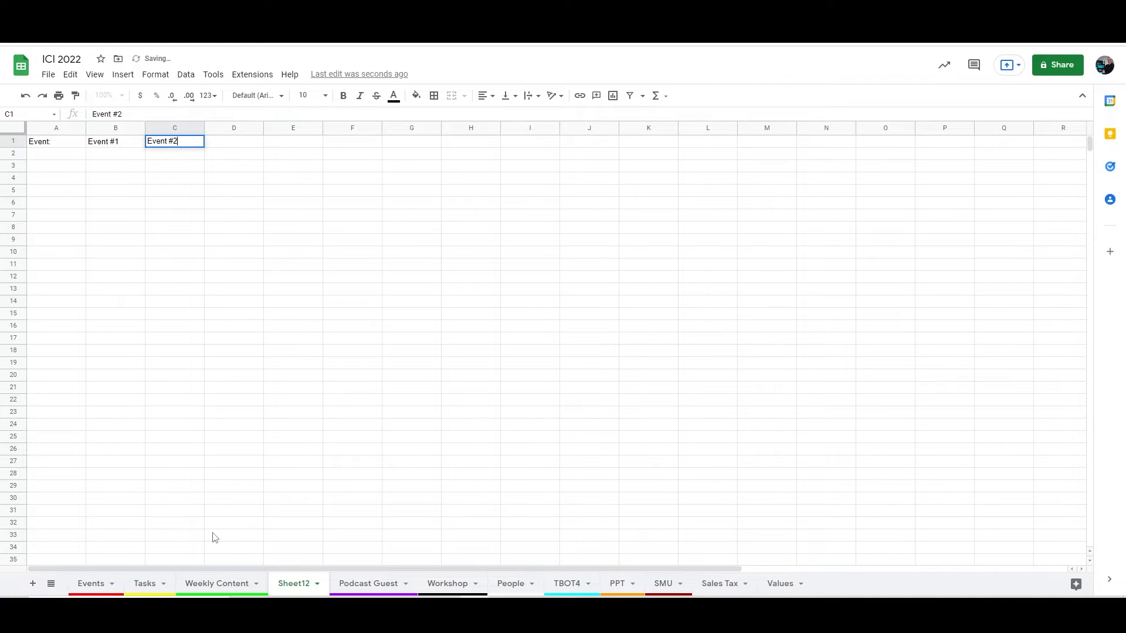
key(Tab)
text(Event 3)
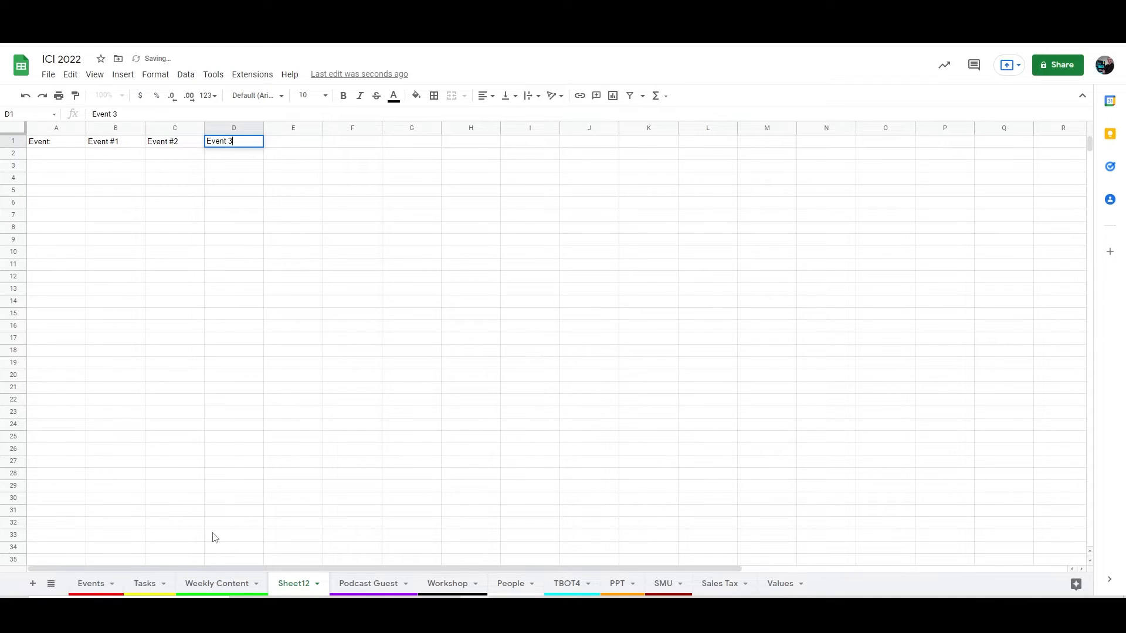
key(Tab)
text(Event 4)
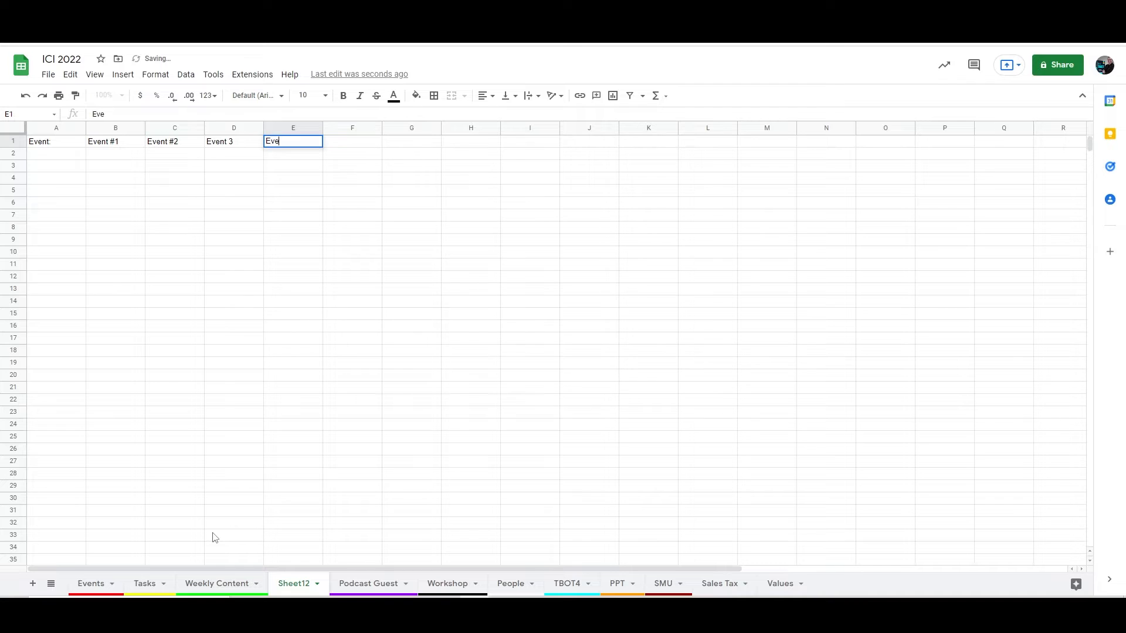
key(Return)
Label cell A2 as Date, below the Event: heading
key(Left)
key(Left)
key(Left)
key(Left)
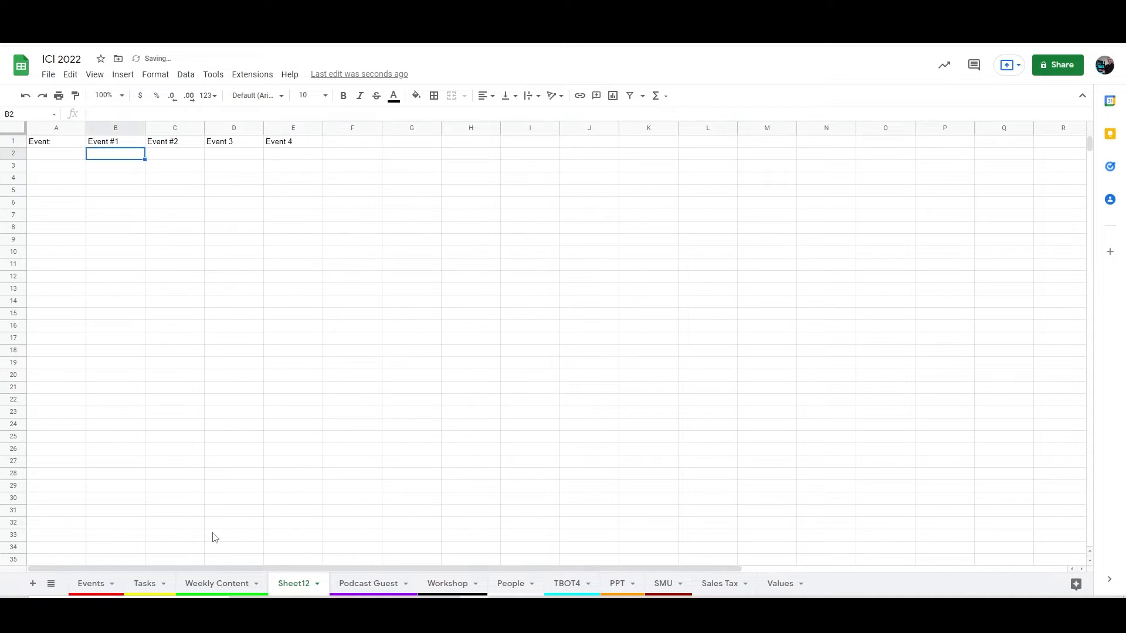
text(Date)
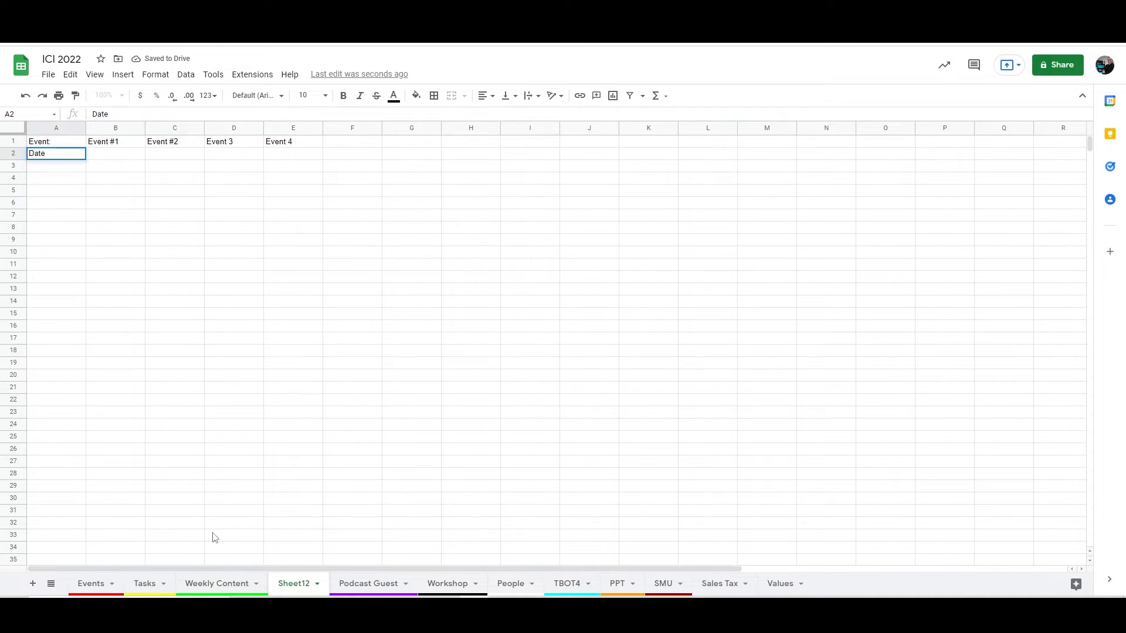
key(Tab)
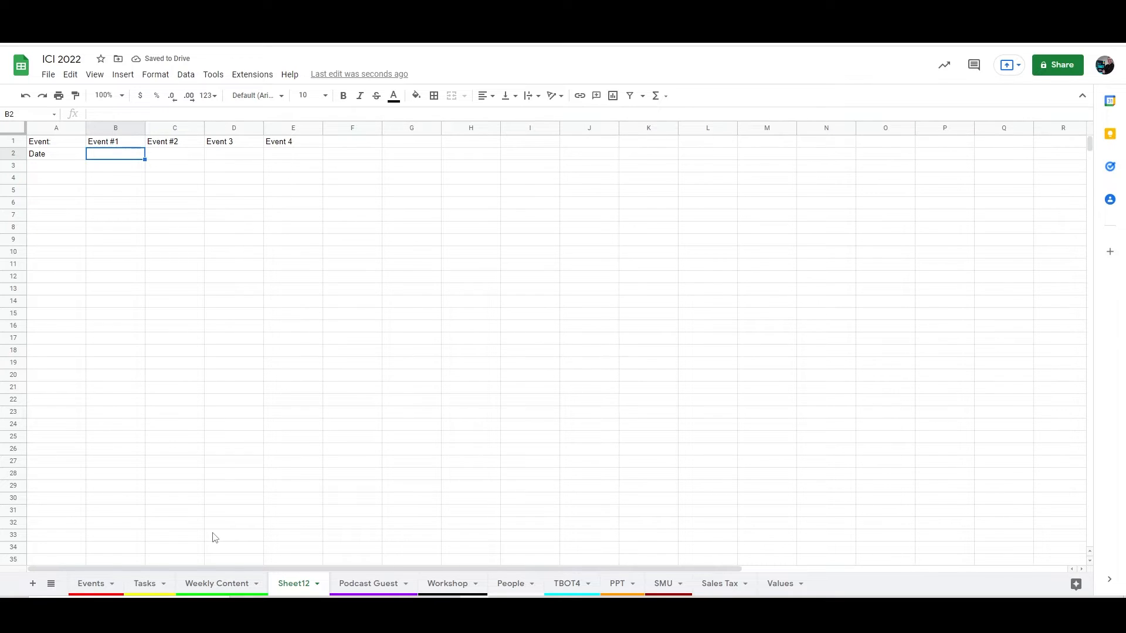
Enter the dates 1/14, 1/20, 2/9 and 3/8 in B2 to E2 under the four events
text(1/14)
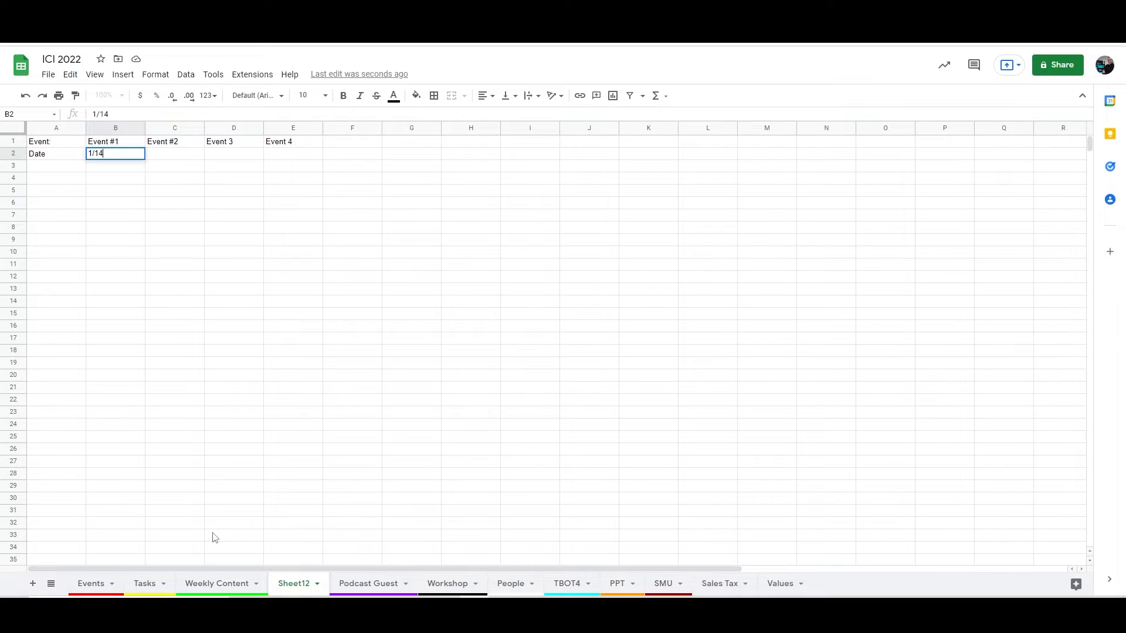
key(Tab)
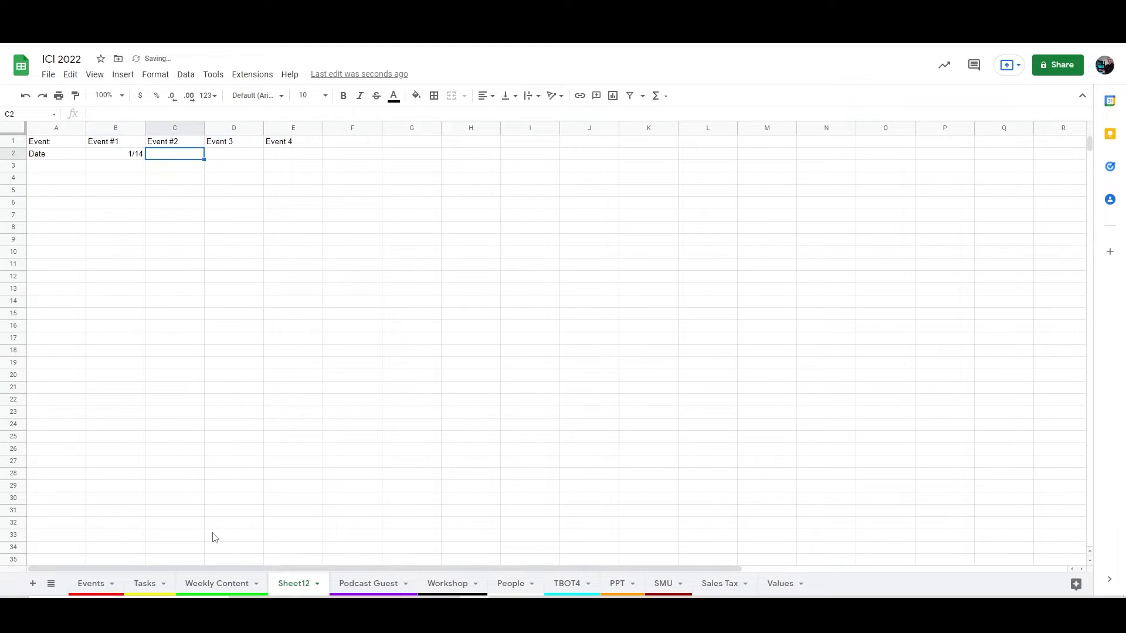
text(1/20)
key(Tab)
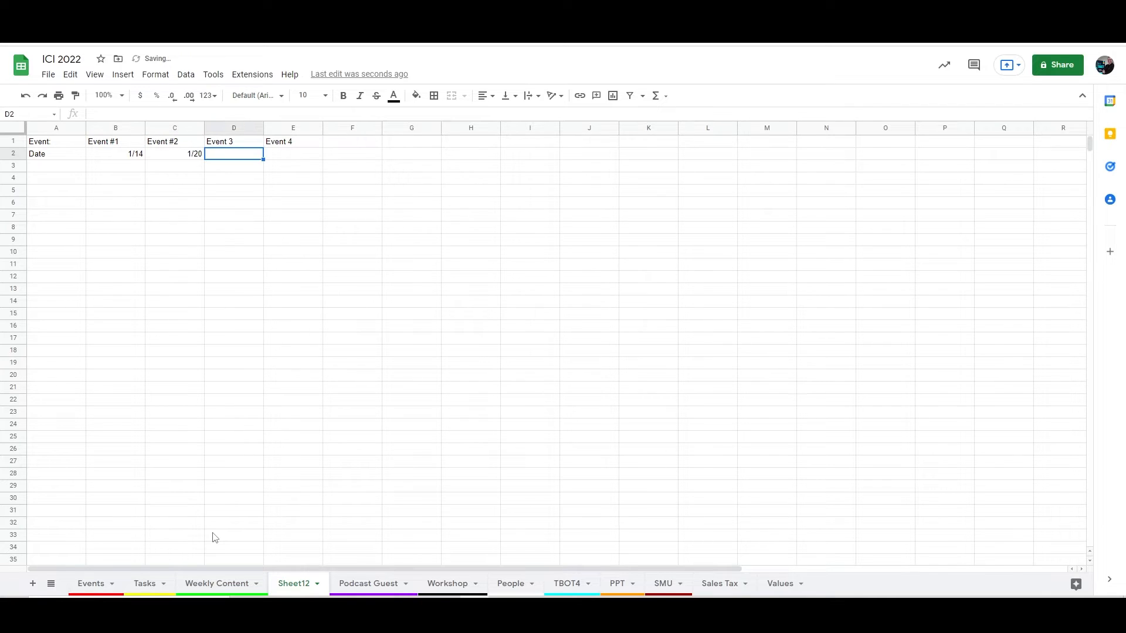
text(2/9)
key(Return)
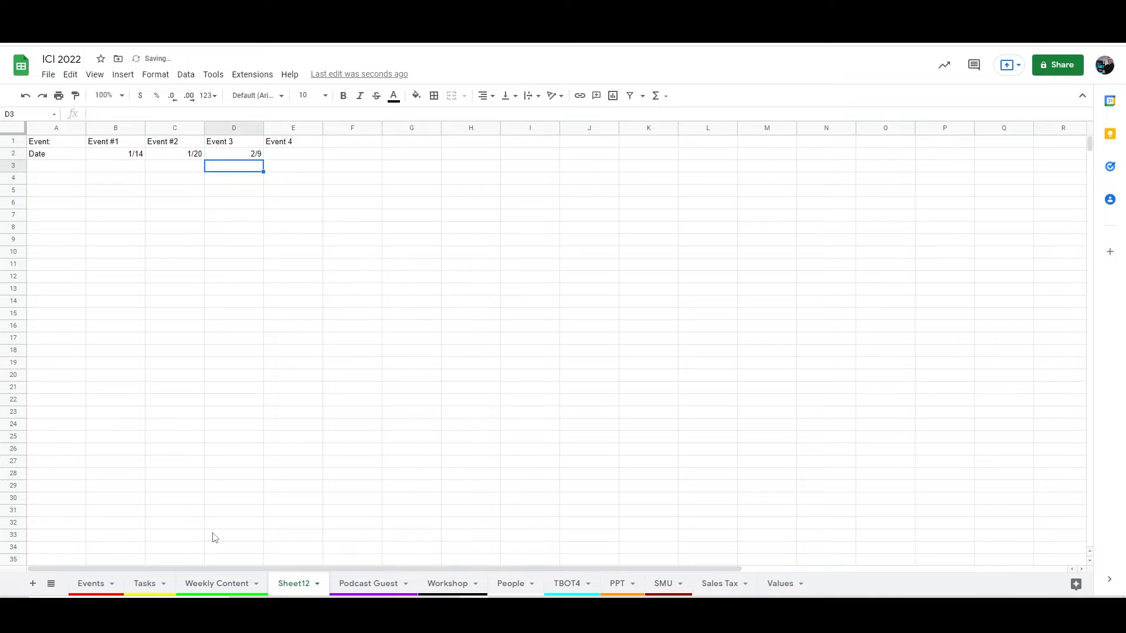
key(Up)
key(Right)
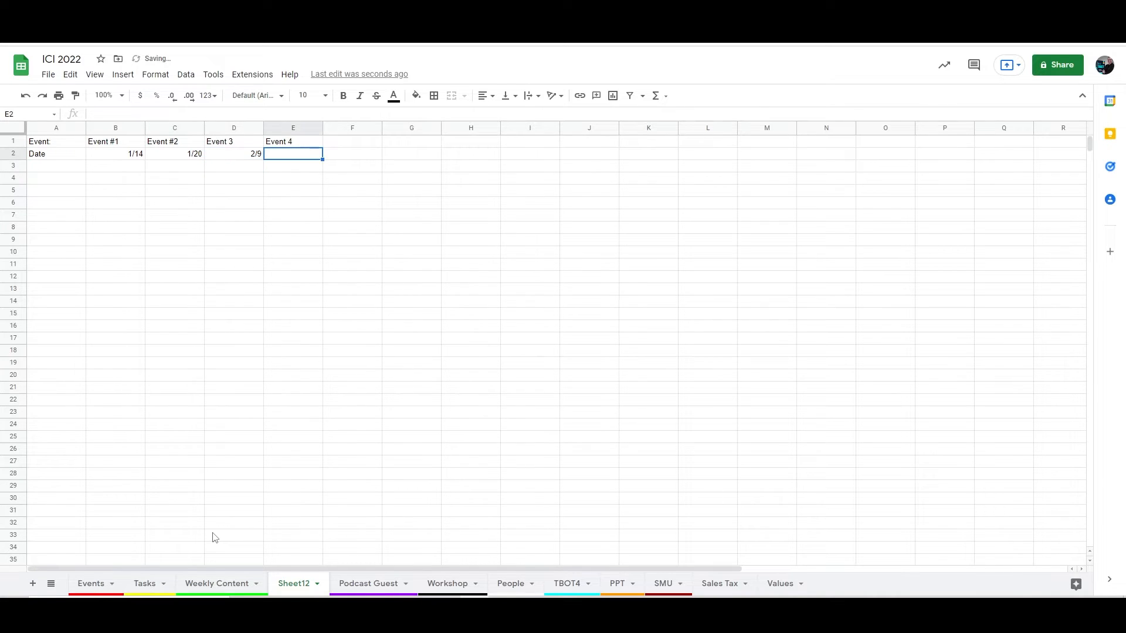
text(3/8)
key(Tab)
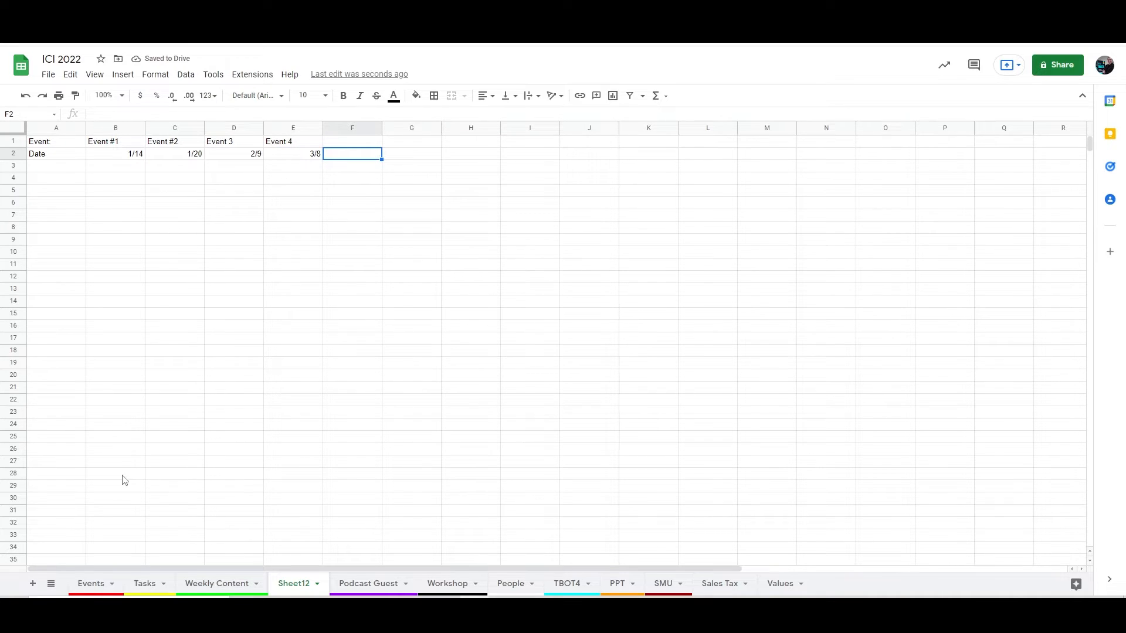
Insert two blank columns before the column holding the Event: and Date labels
right_click(56, 128)
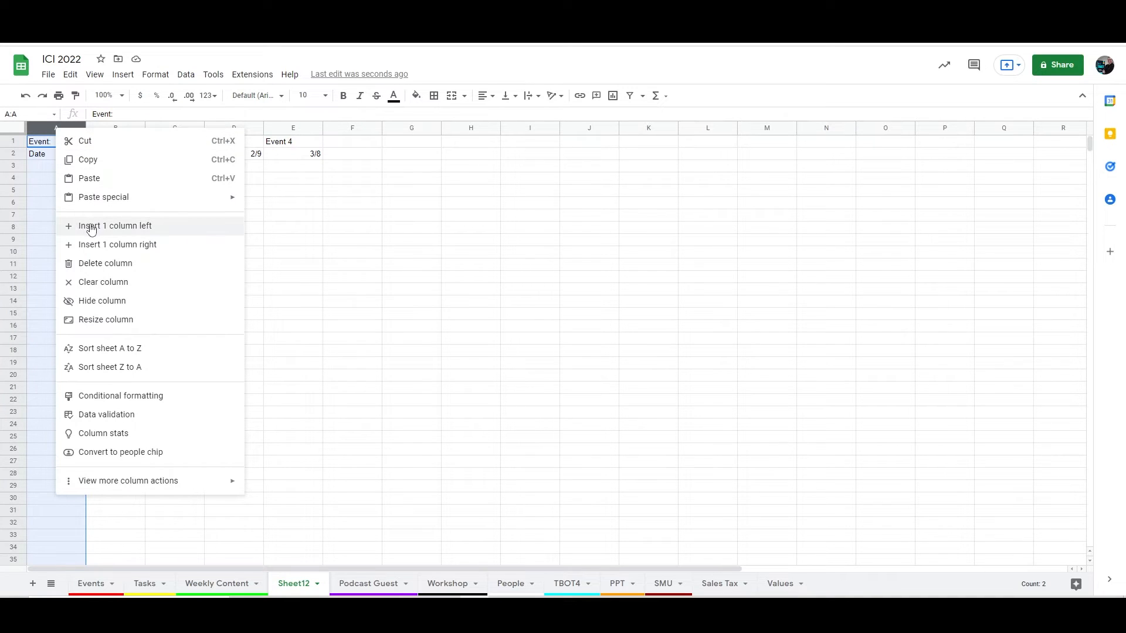
click(91, 228)
right_click(53, 128)
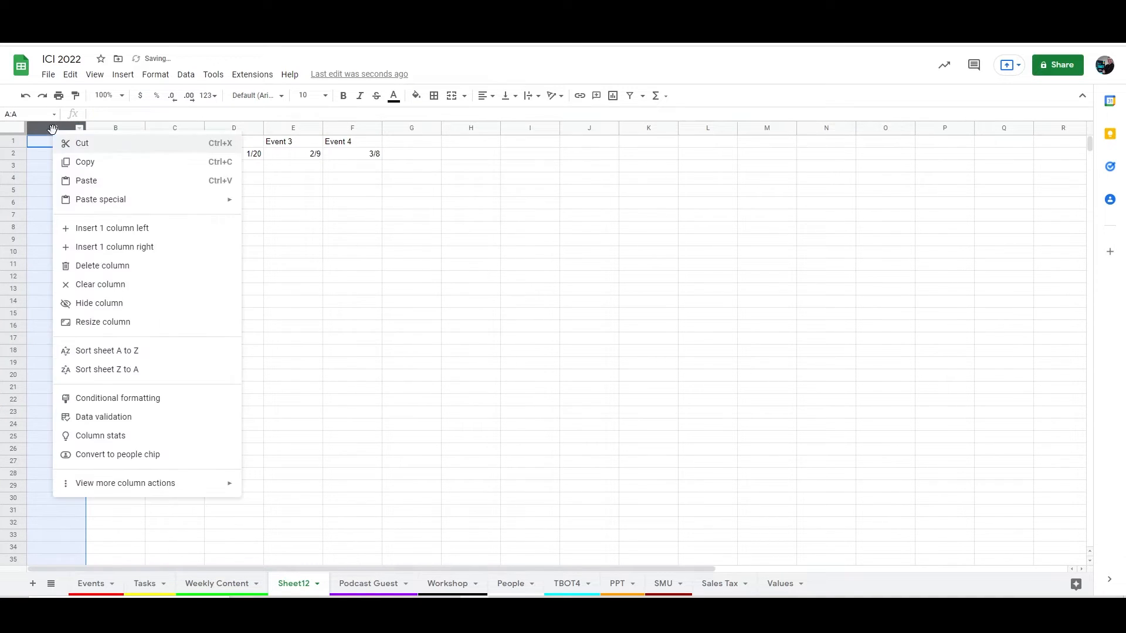
click(88, 228)
List the tasks Lock the date, Send invoice and Invoice paid in cells A3 to A5
key(Down)
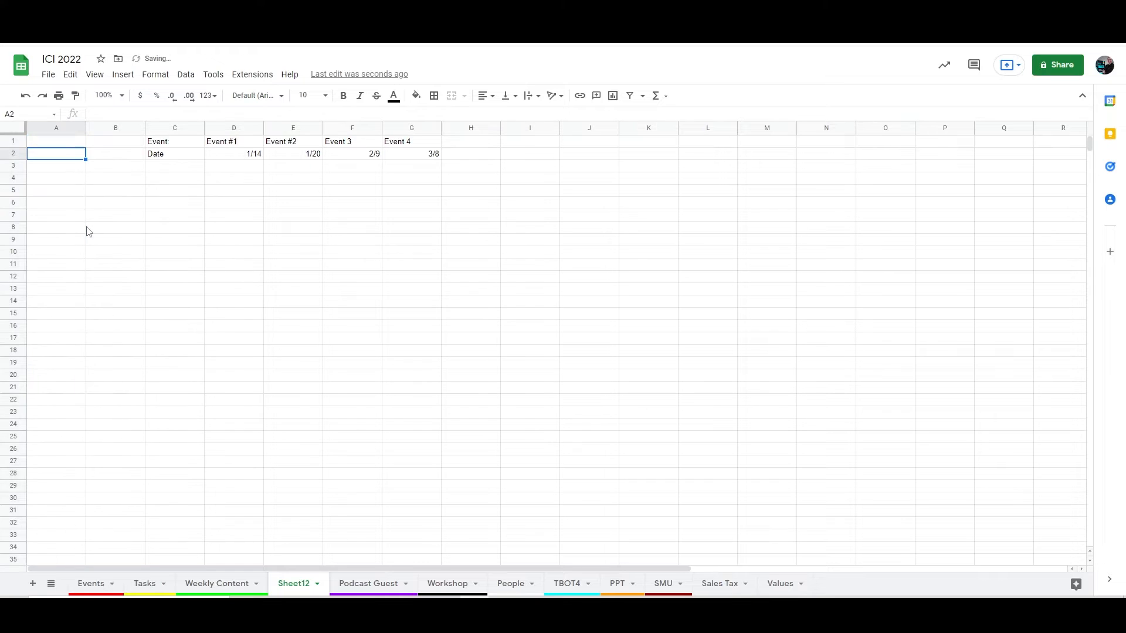
key(Down)
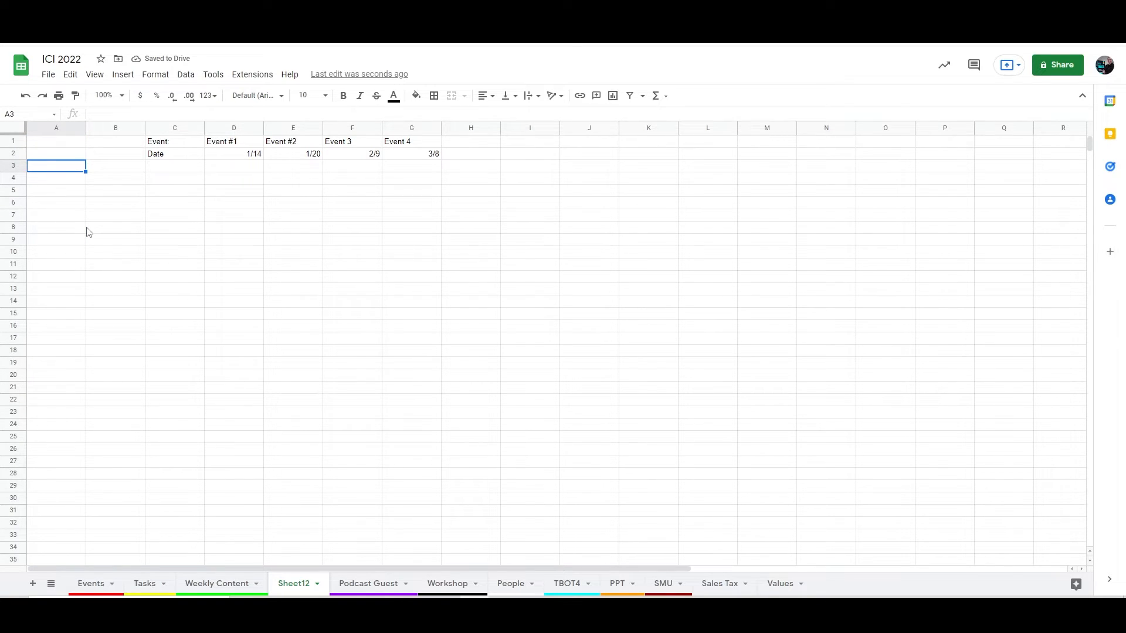
text(Lock the date)
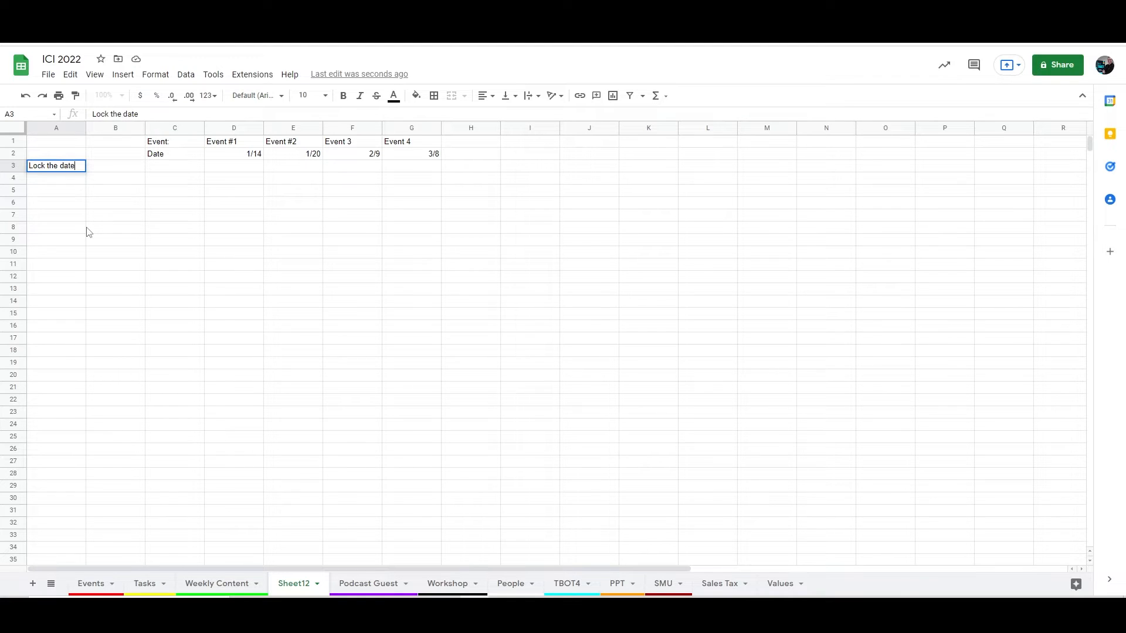
key(Return)
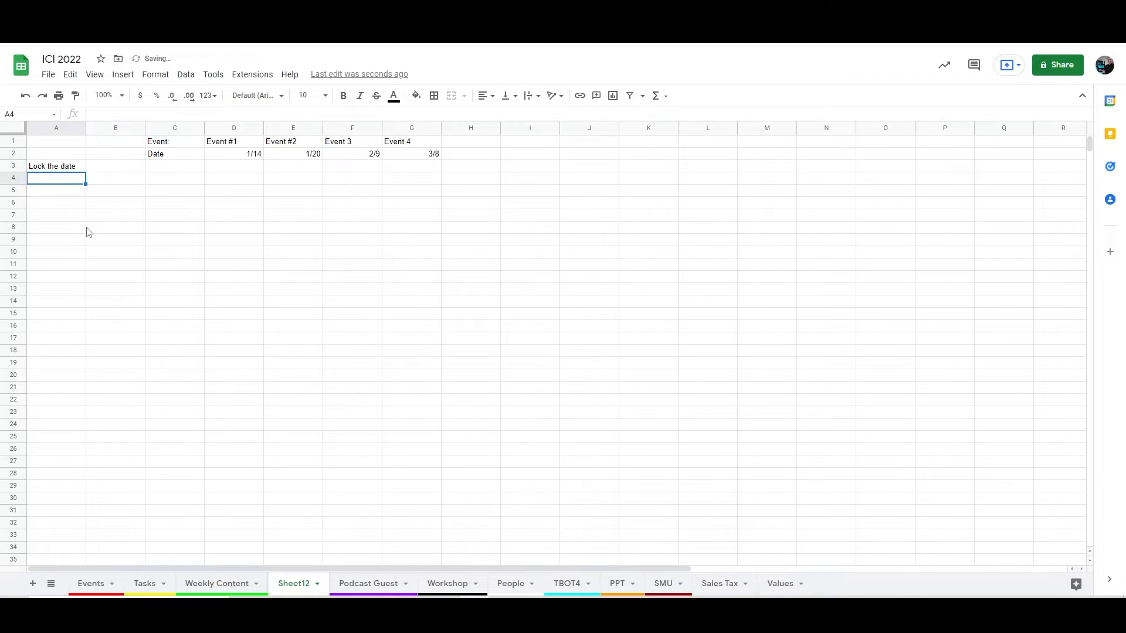
text(Send invoi)
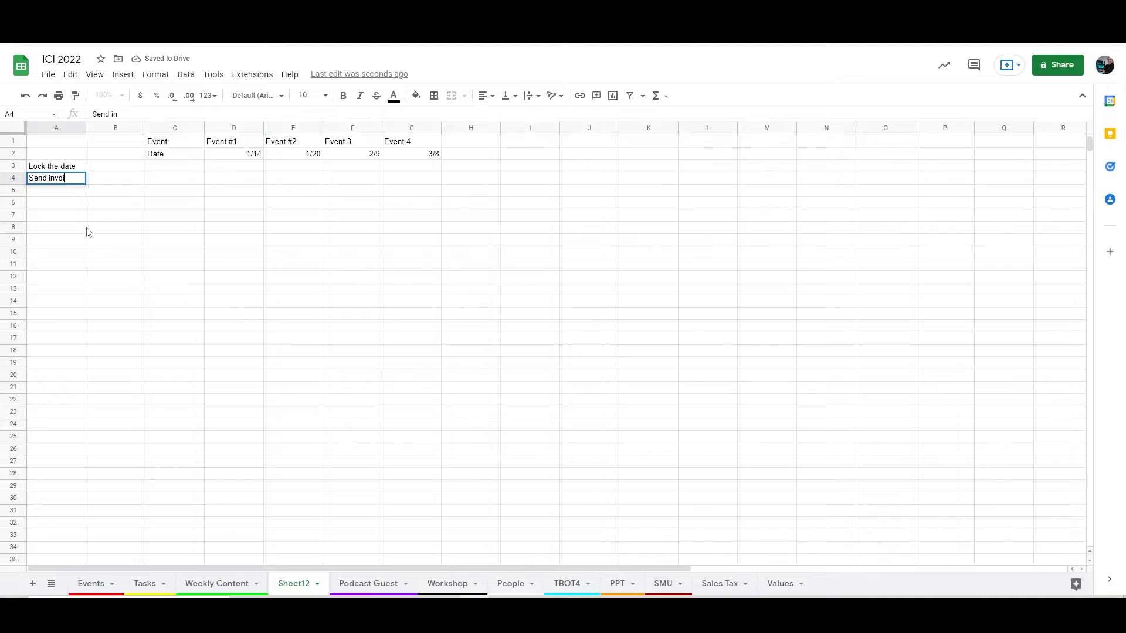
text(ce)
key(Return)
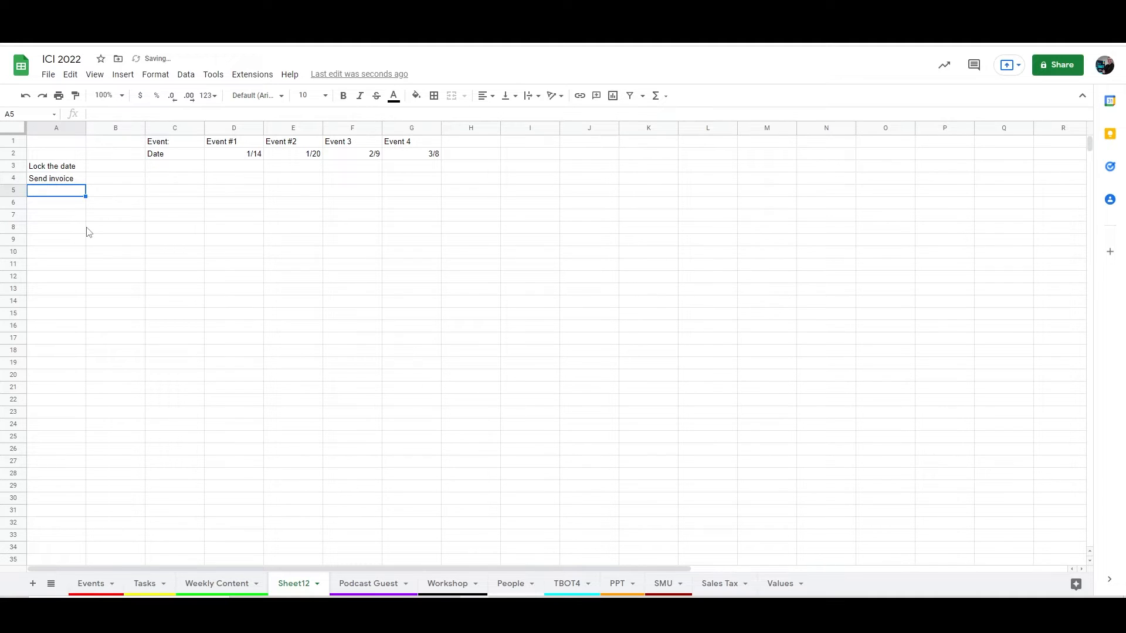
text(Invoice paid)
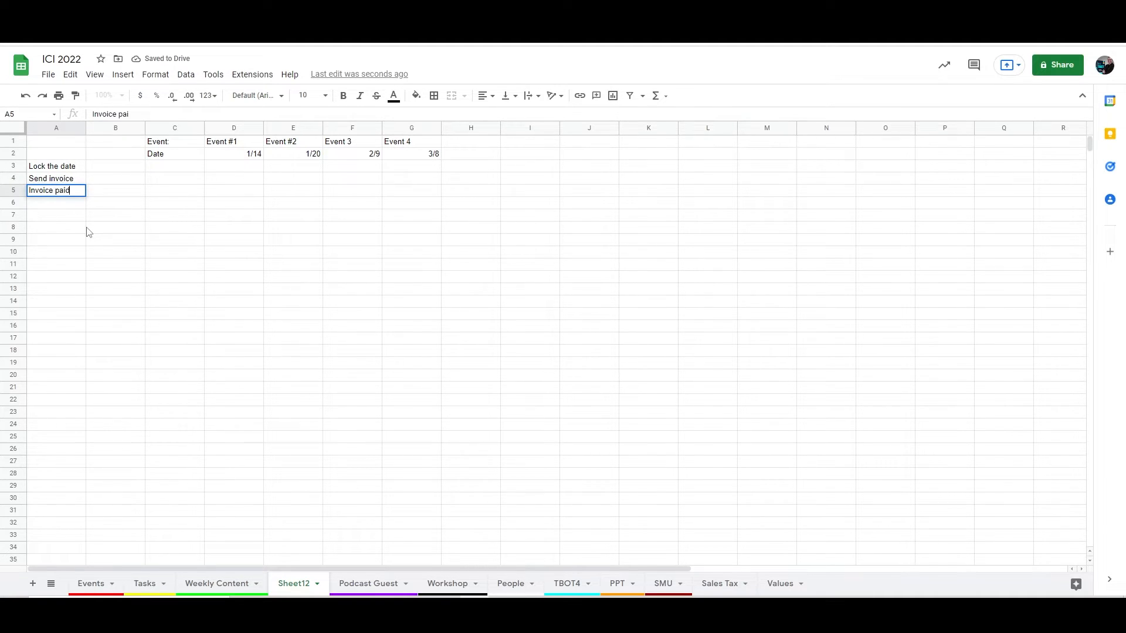
key(Return)
Continue the task list in A6 to A9 with Promo Video, finalize PPT, finalize travel and Deliver
text(Promo Video)
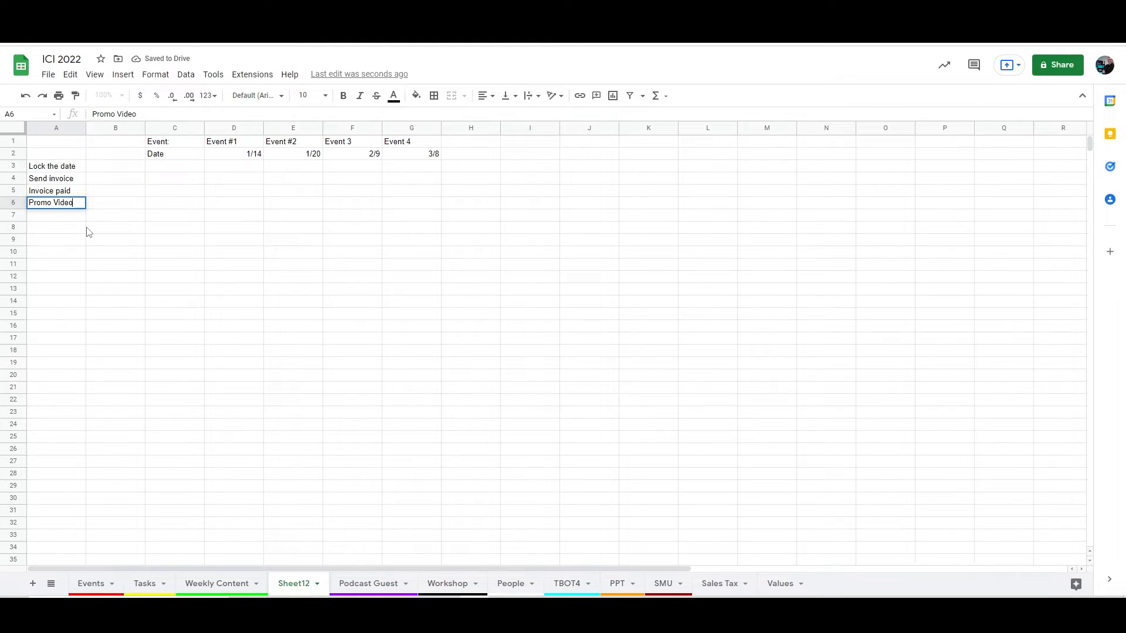
key(Return)
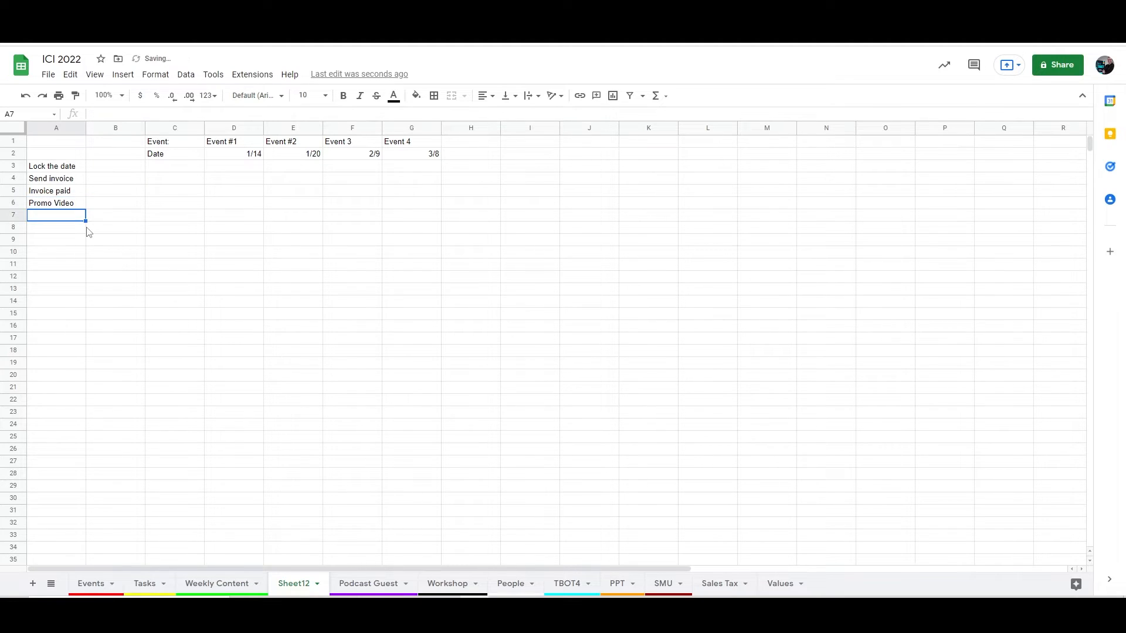
text(finalize)
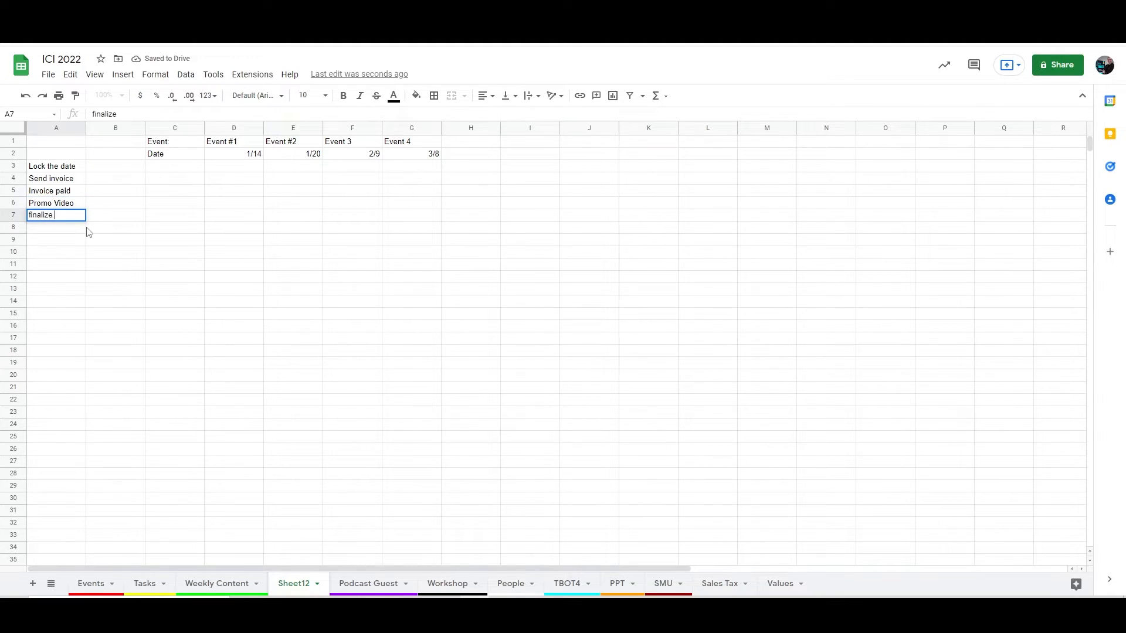
text( PPT)
key(Return)
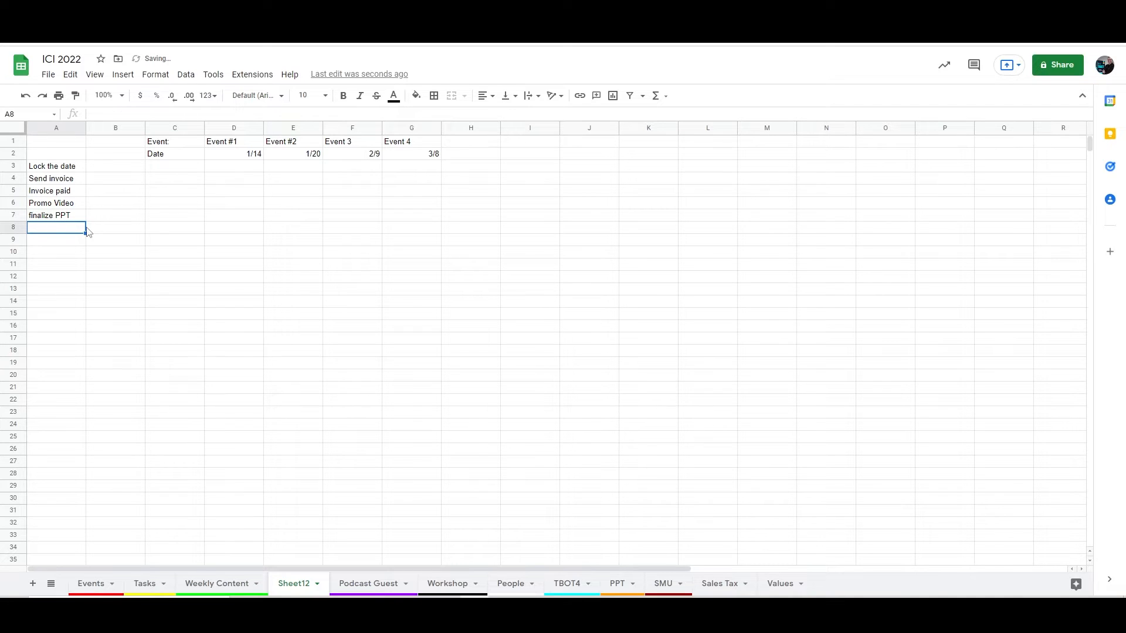
text(finalize travel)
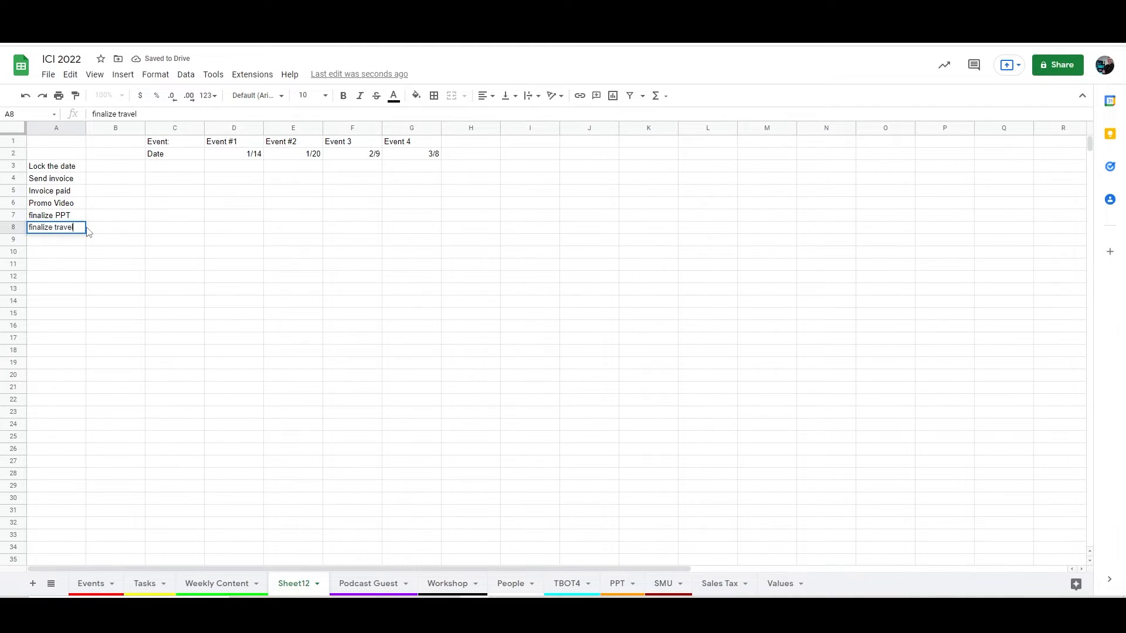
key(Return)
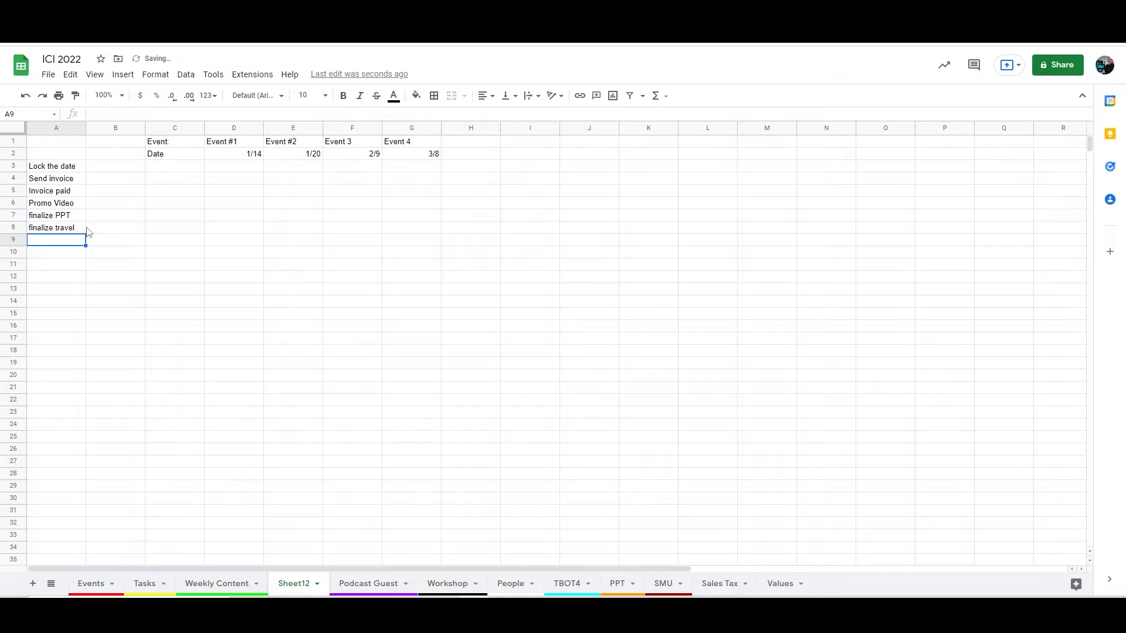
text(Deliver)
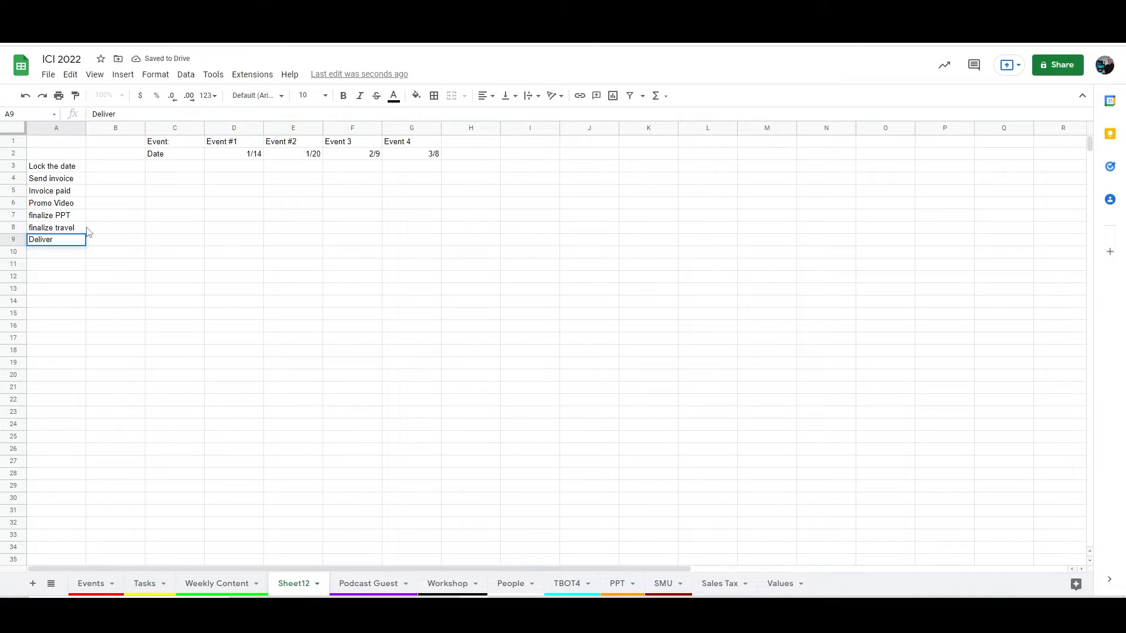
key(Tab)
Enter the heading T minus in cell B2, above the blank column beside the tasks
key(Up)
key(Up)
key(Up)
key(Up)
key(Up)
key(Up)
key(Up)
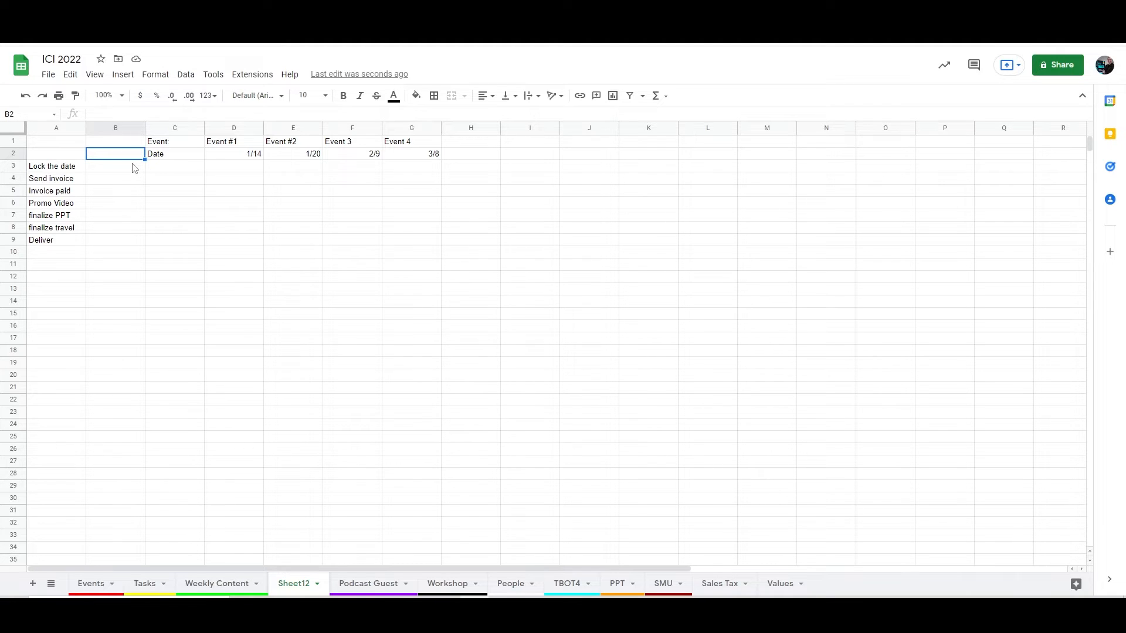
text(T minus)
key(Return)
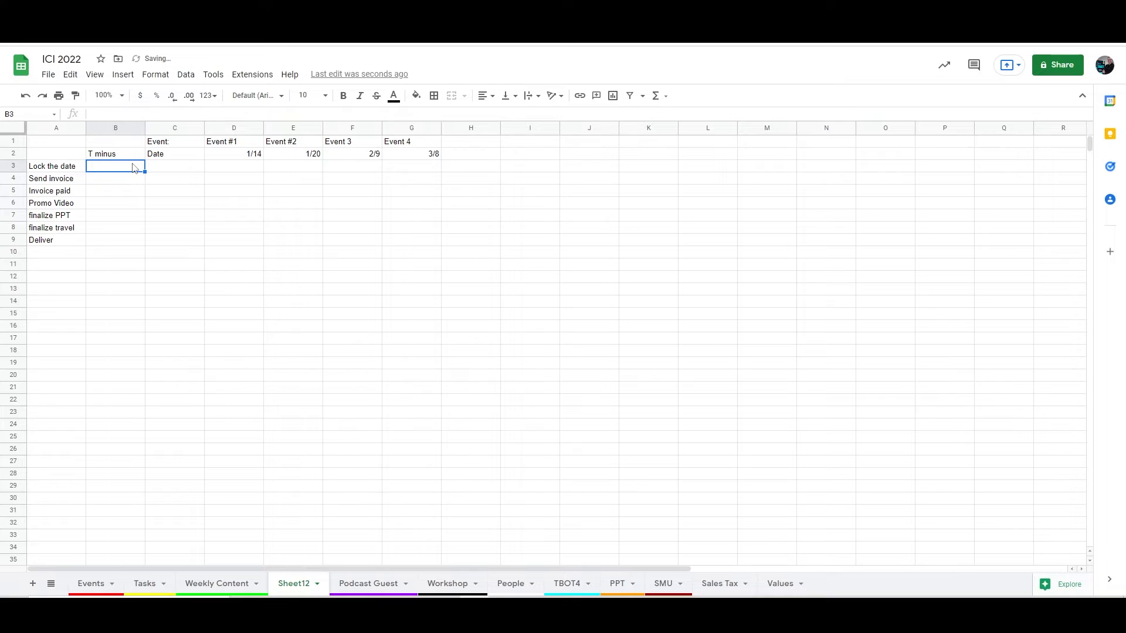
Set the T minus value for Lock the date to 90 in cell B3
key(Right)
key(Right)
key(Left)
key(Left)
text(90)
key(Return)
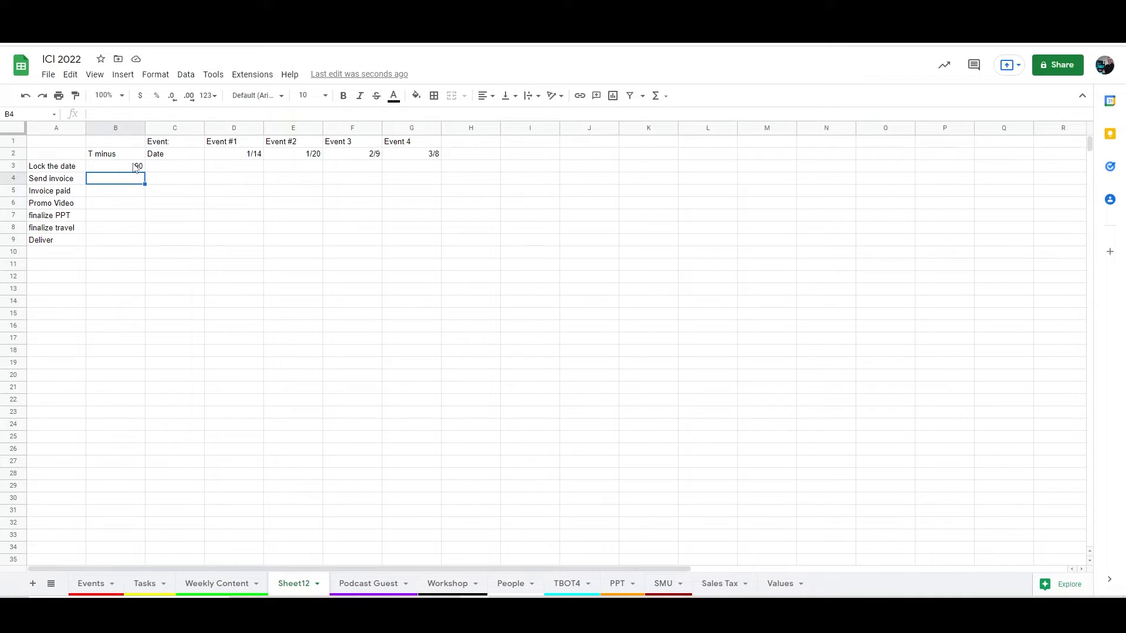
Enter the T minus values 75 for Send invoice, 60 for Invoice paid and 30 for Promo Video in B4 to B6
text(75)
key(Return)
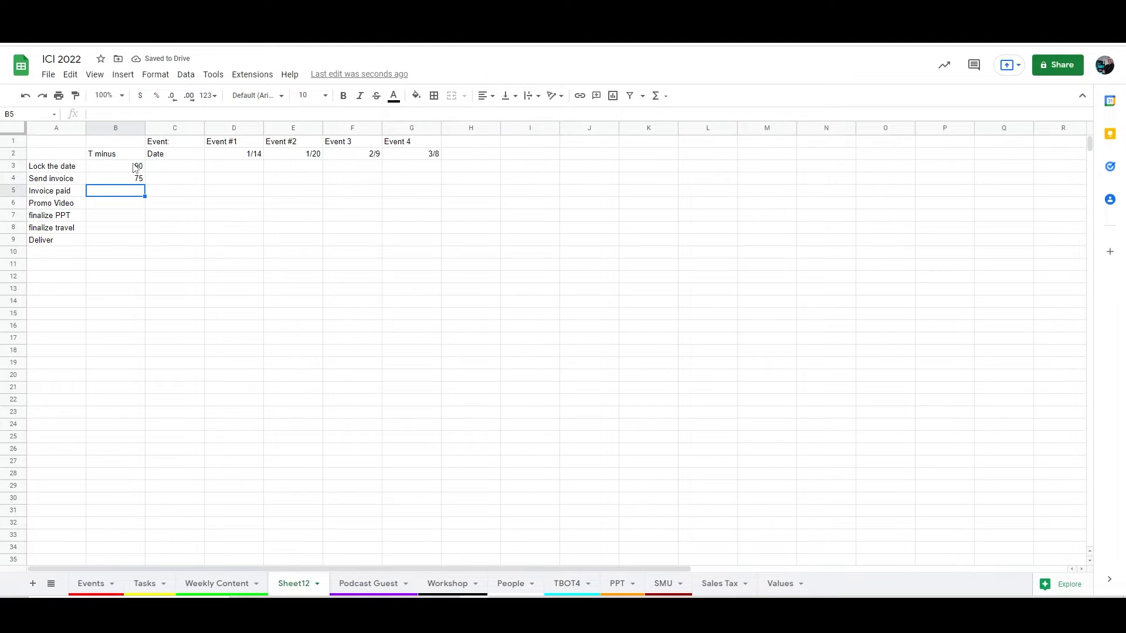
text(60)
key(Return)
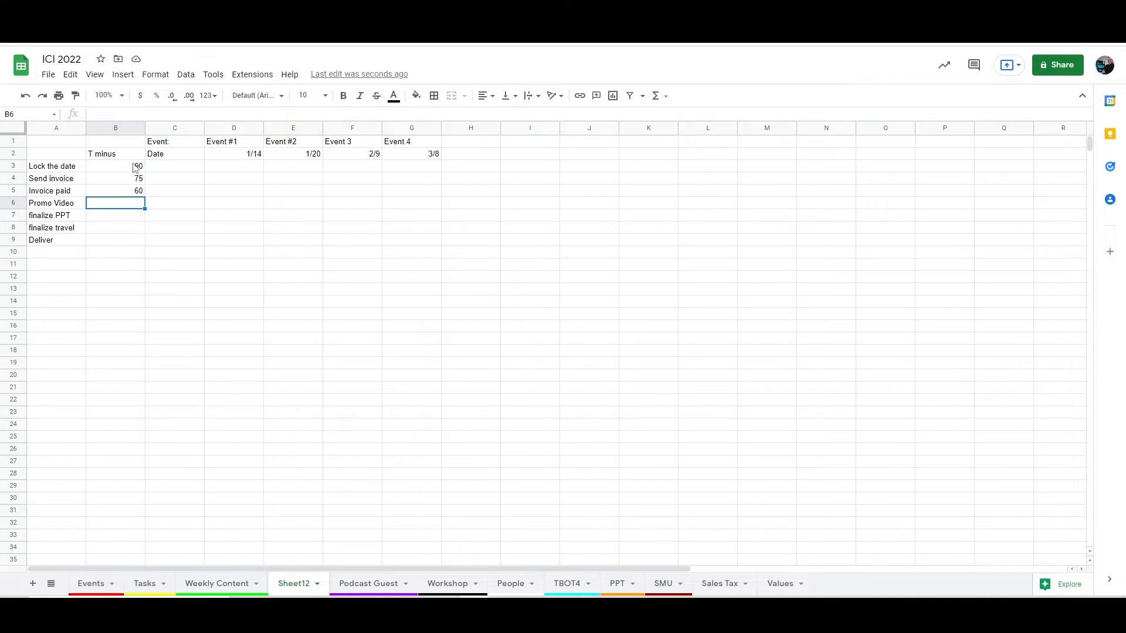
text(30)
key(Return)
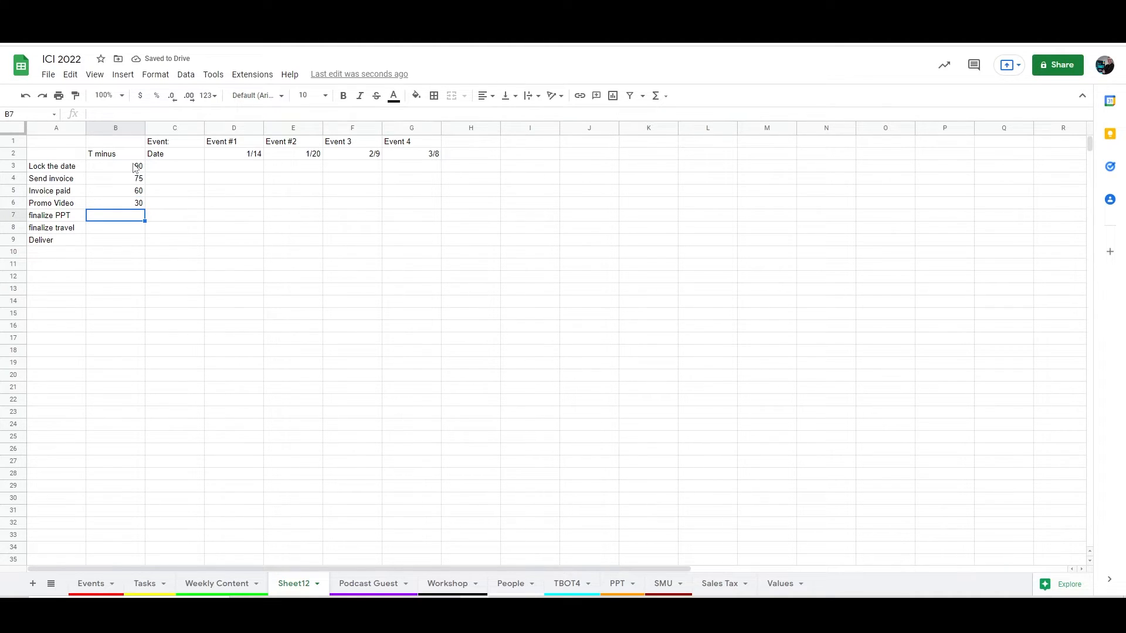
Set the T minus values to 7 for finalize PPT, 14 for finalize travel and 0 for Deliver
text(14)
key(Return)
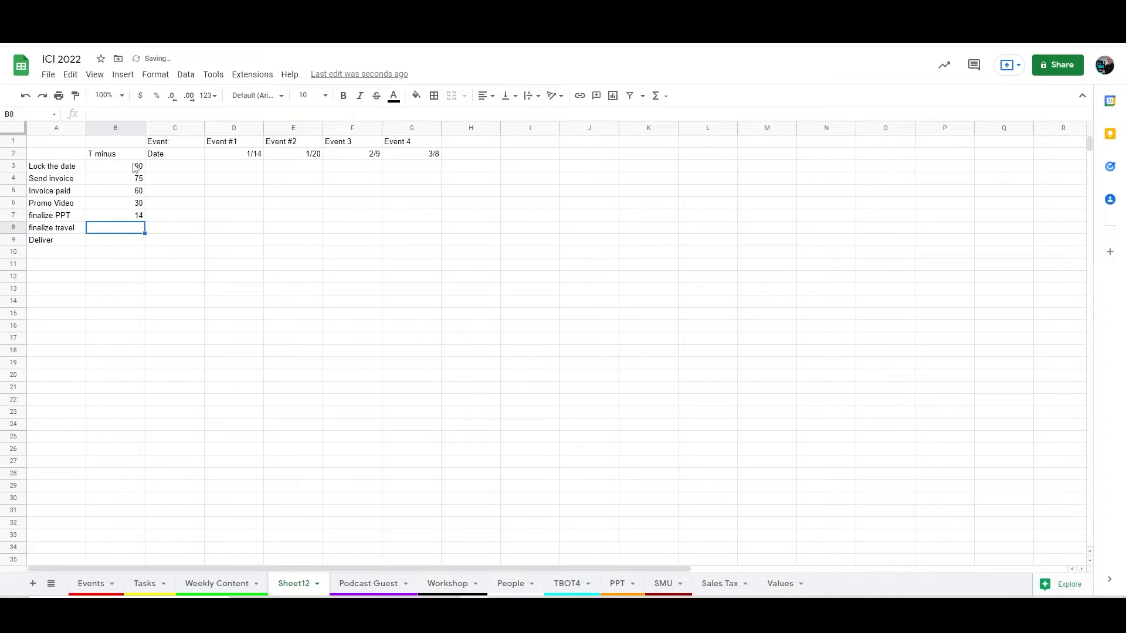
key(Up)
text(7)
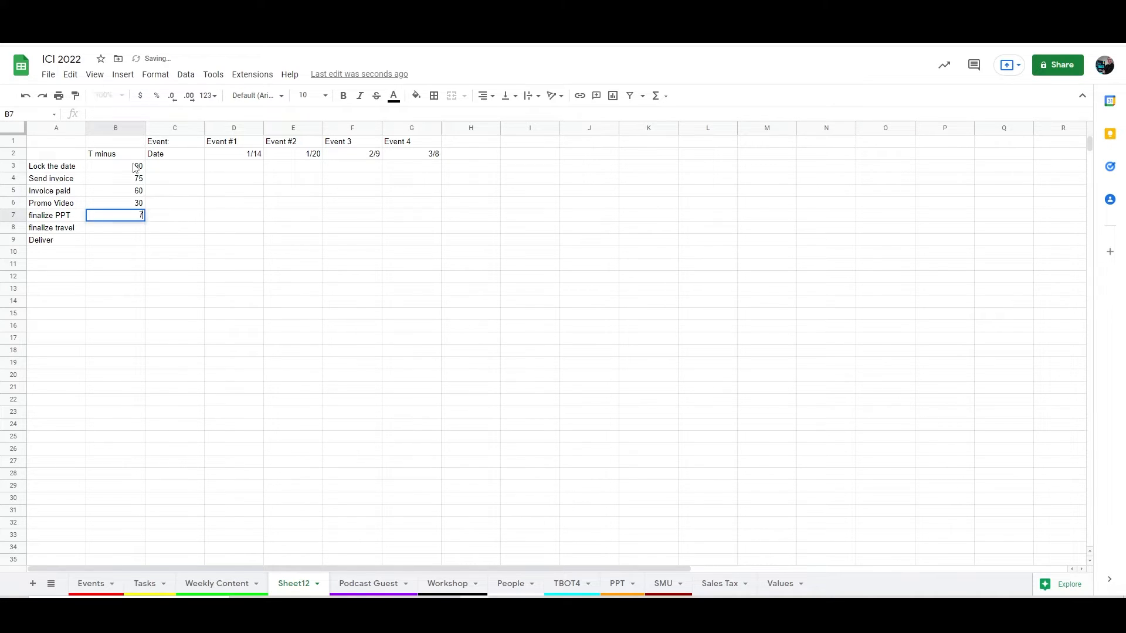
key(Return)
text(14)
key(Return)
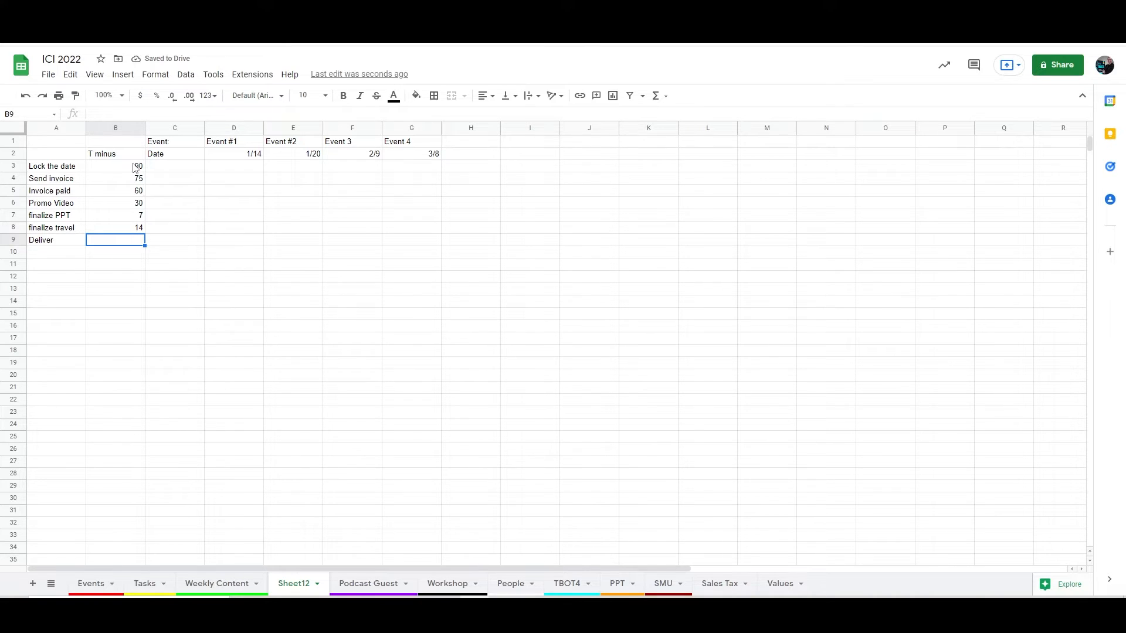
text(0)
key(Return)
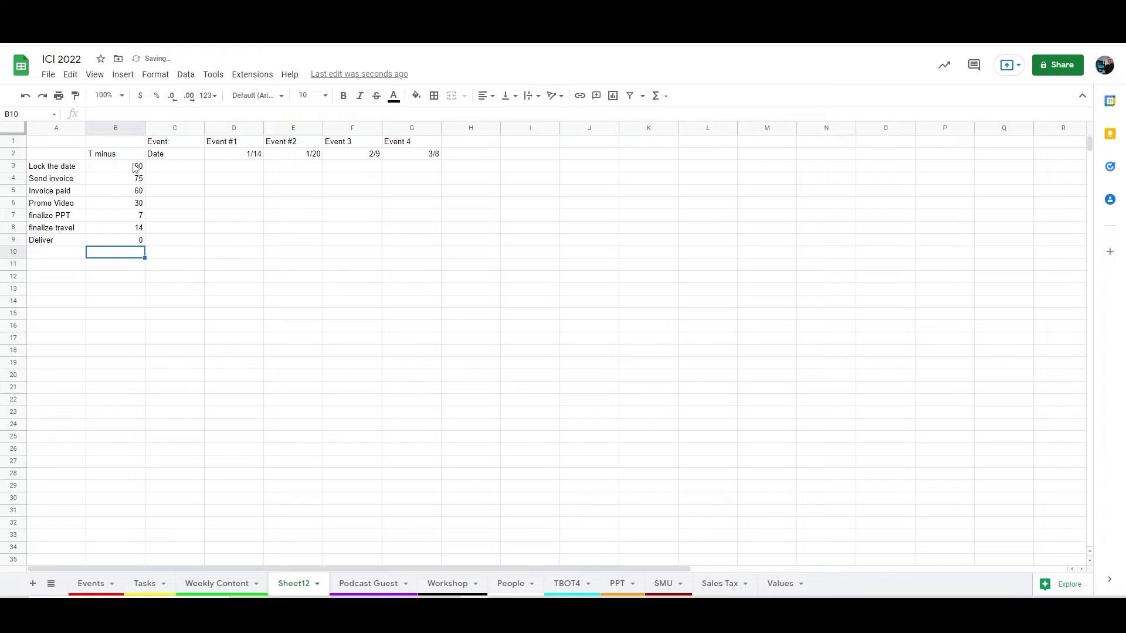
Start a conditional formatting rule for the event dates in D2:G2
key(Up)
key(Up)
key(Up)
key(Up)
key(Up)
key(Up)
key(Up)
key(Up)
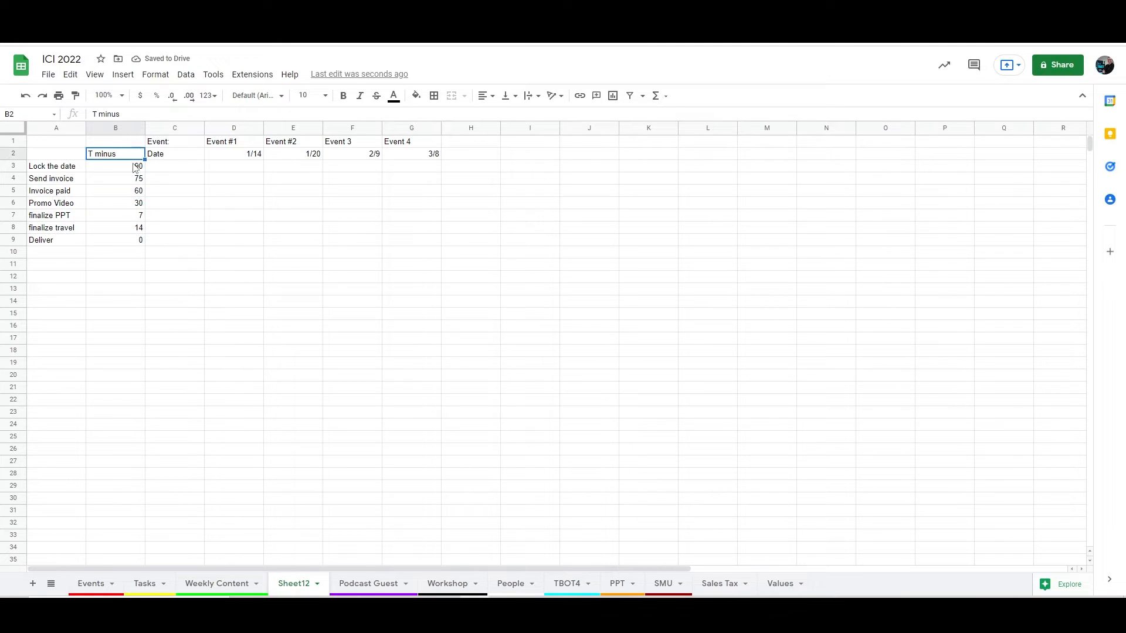
key(Right)
key(Right)
key(Right)
key(Left)
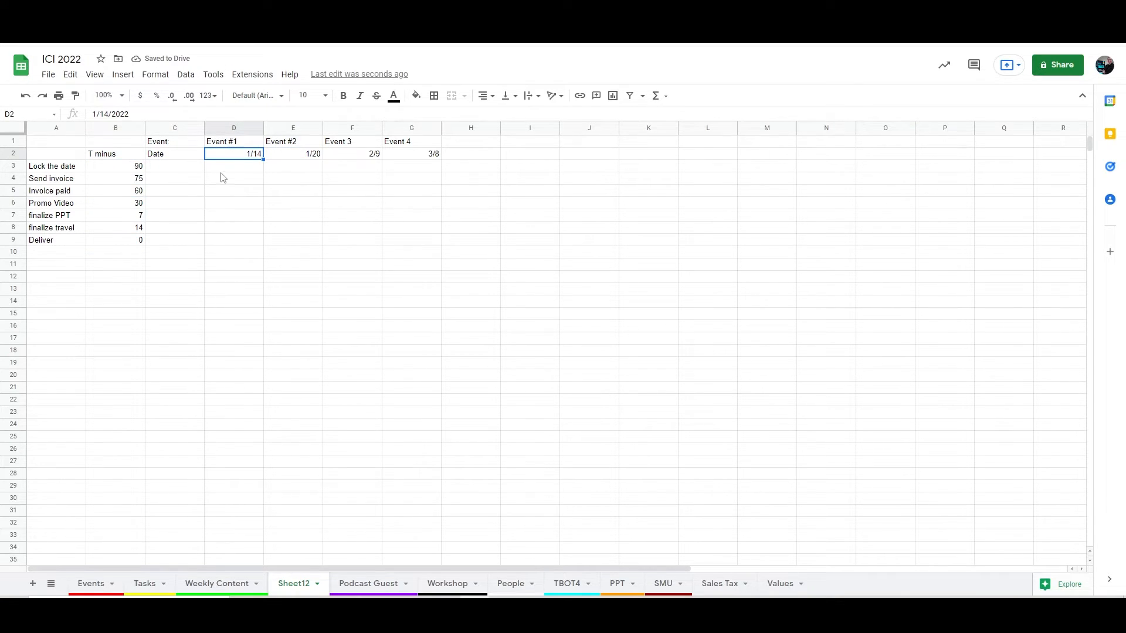
drag(236, 159, 426, 155)
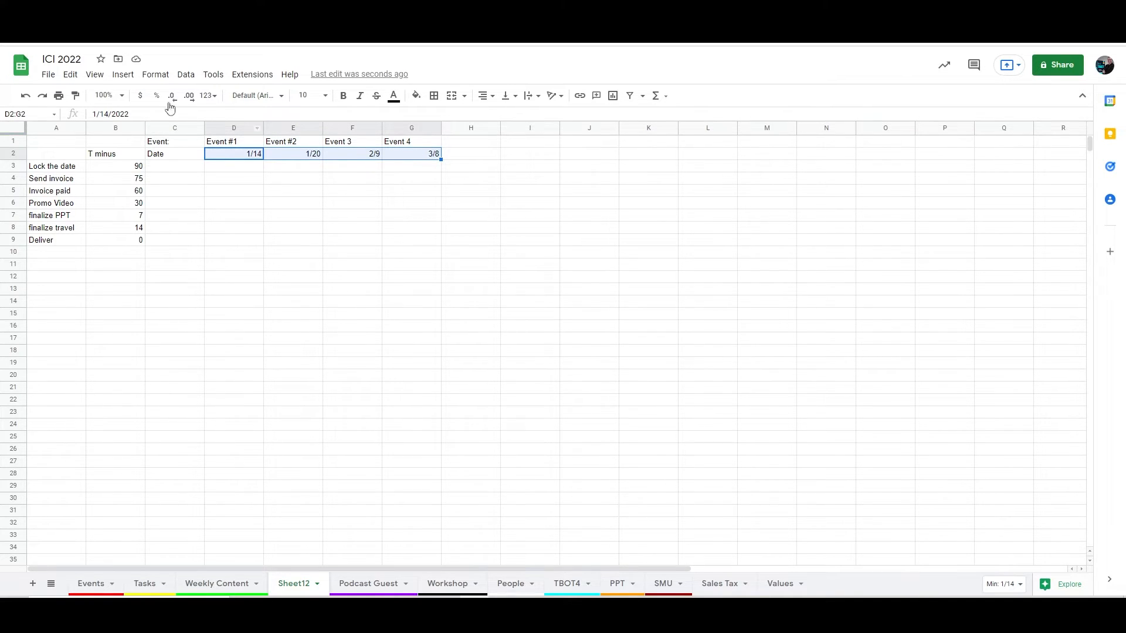
click(154, 76)
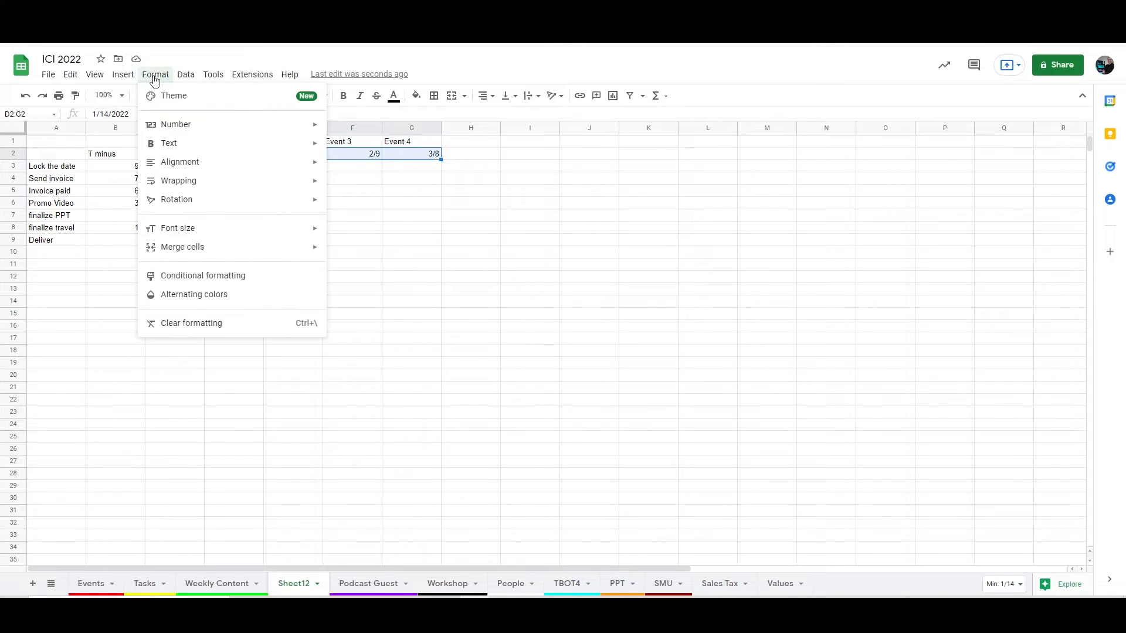
click(182, 277)
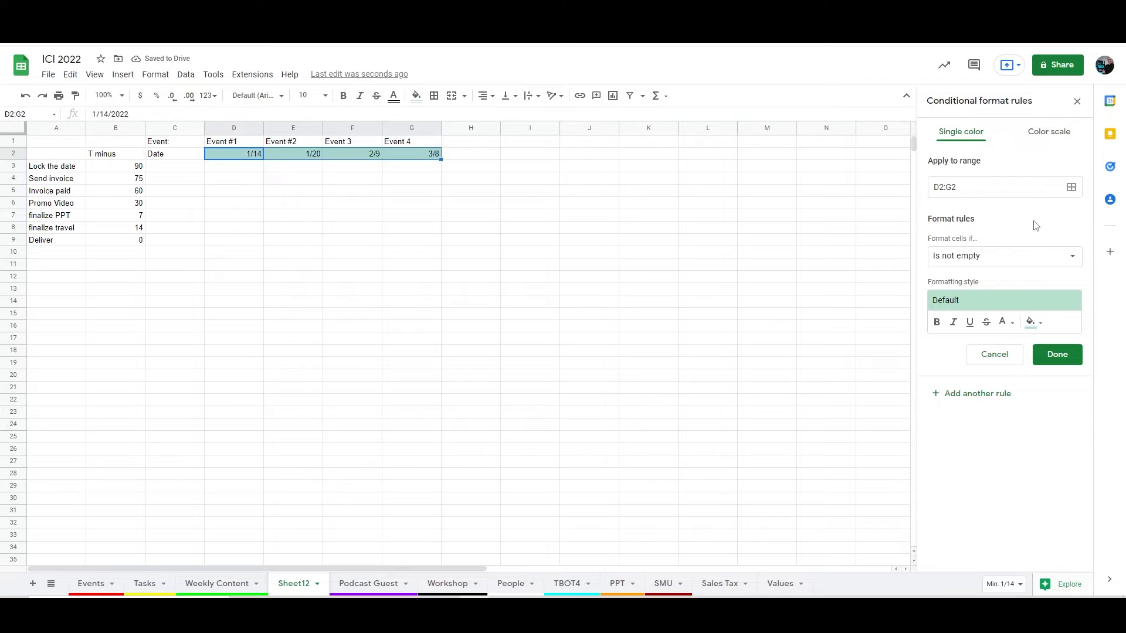
Set the rule's condition to Date is before an exact date given by the formula =today()+1
click(953, 256)
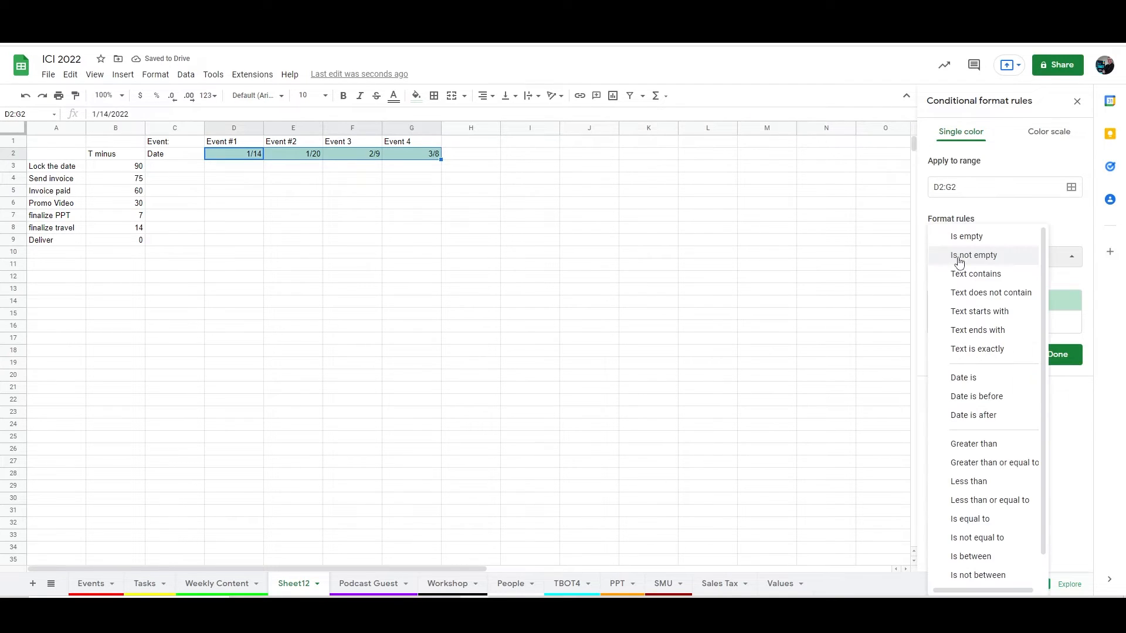
click(959, 396)
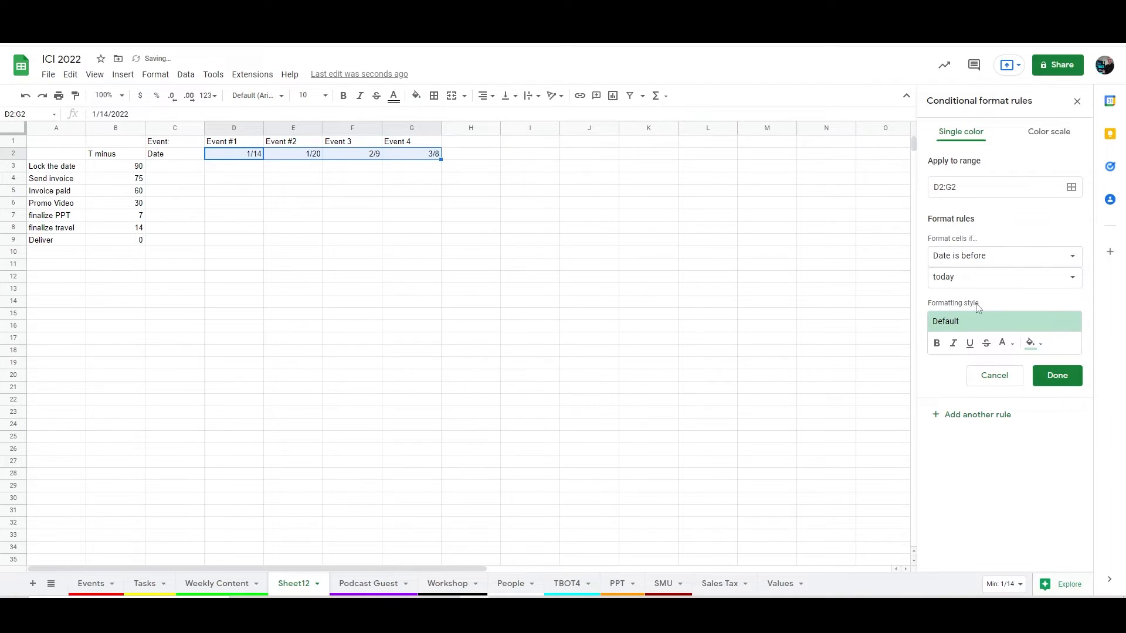
click(957, 280)
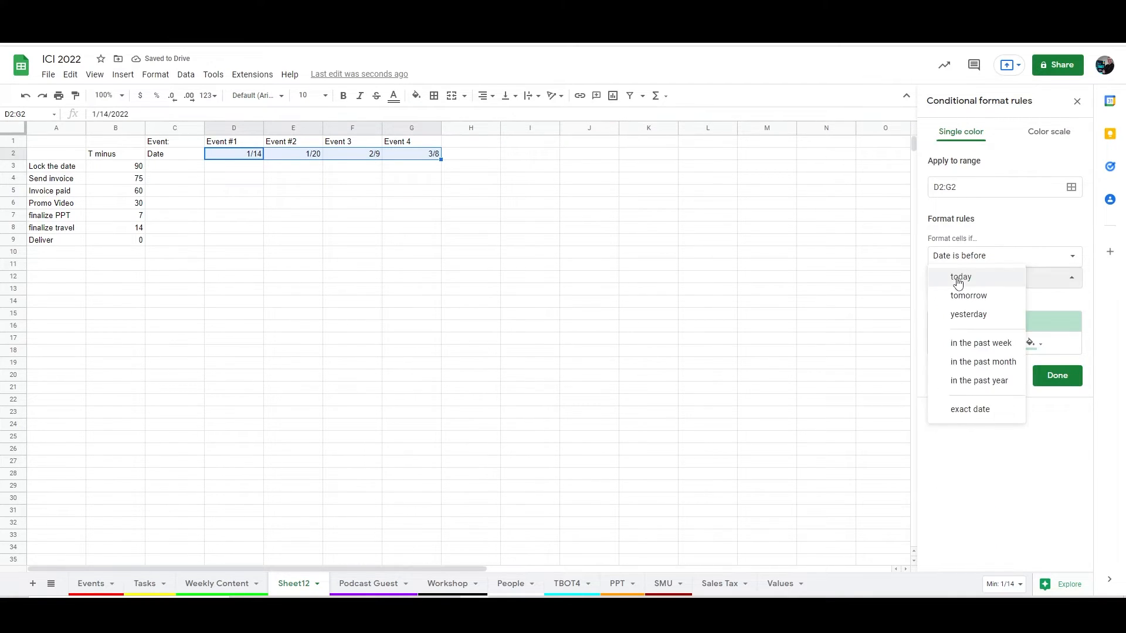
click(960, 412)
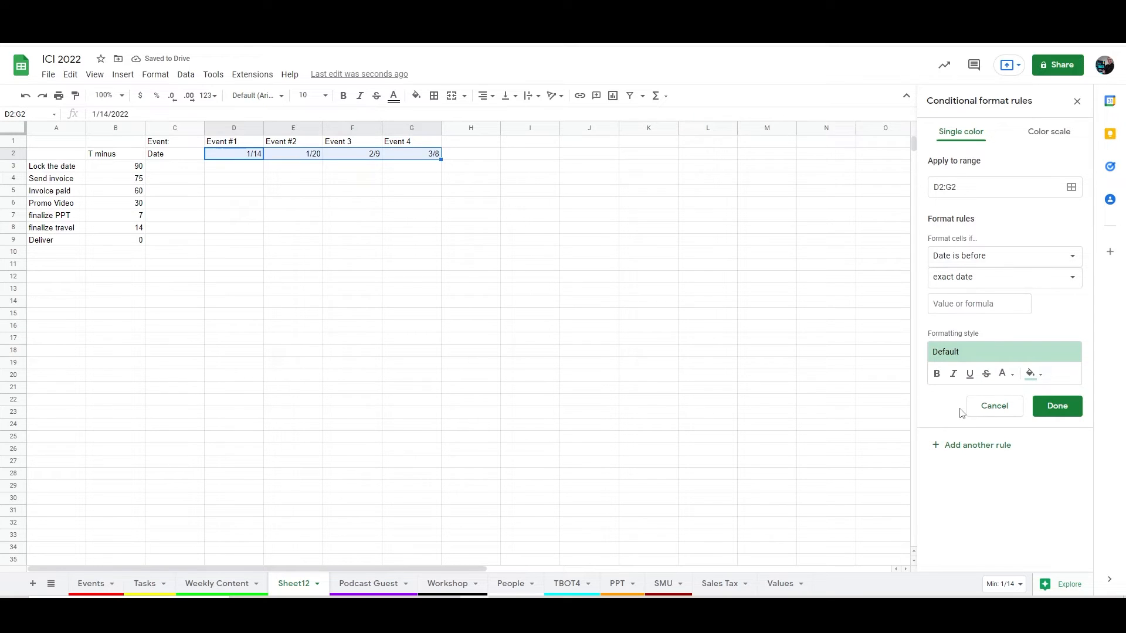
click(962, 306)
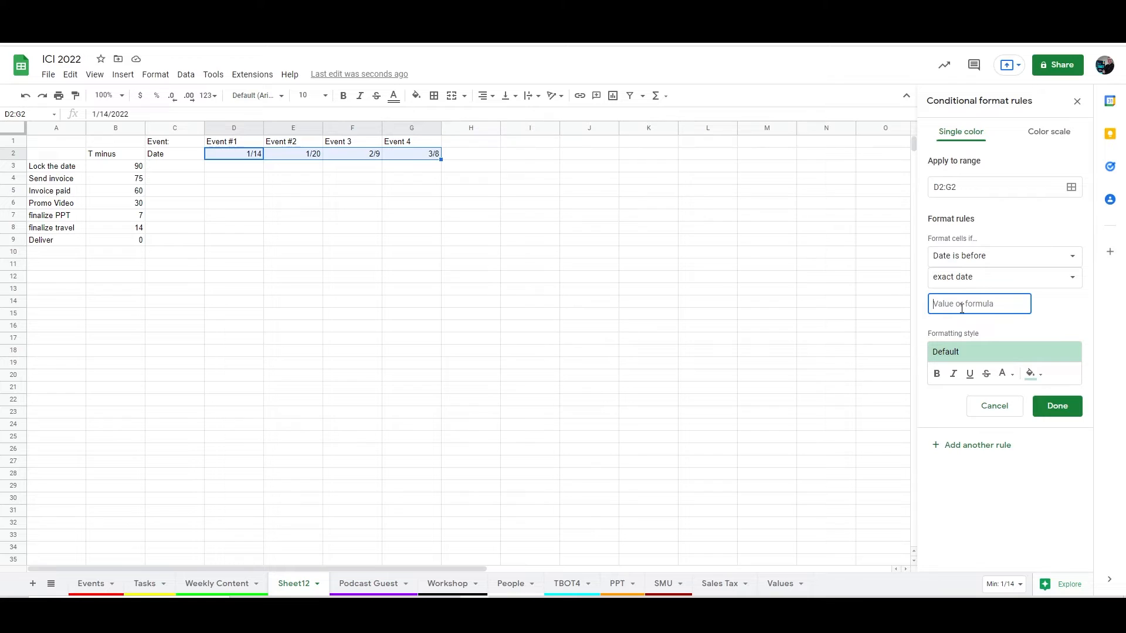
text(=today())
text(+1)
Give the =today()+1 rule a red fill with bold white text
click(1031, 373)
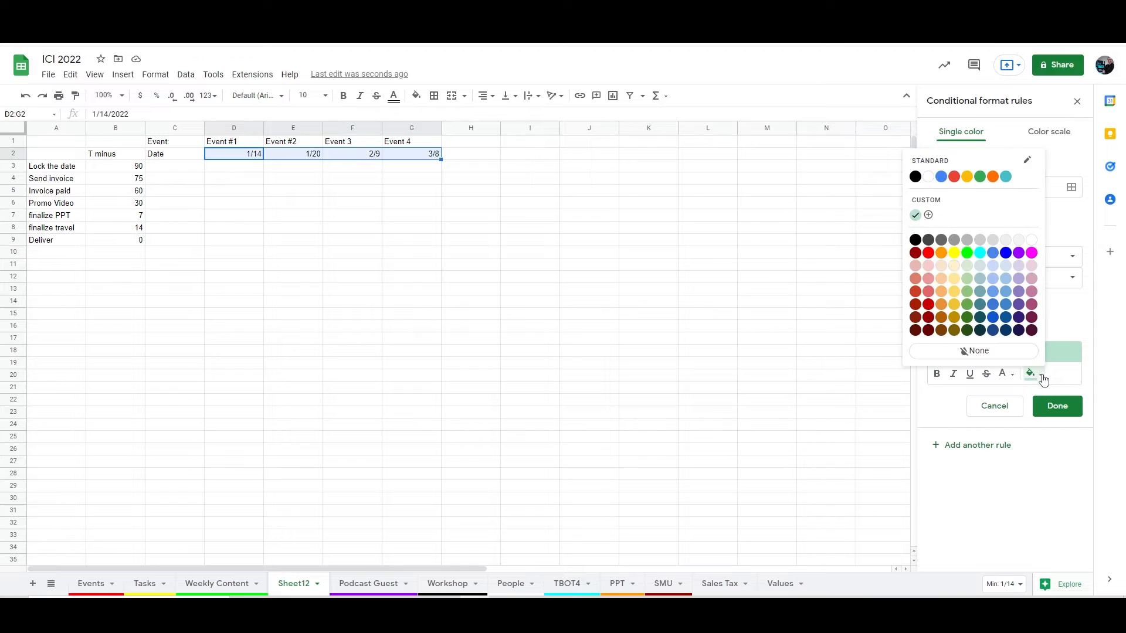
click(929, 254)
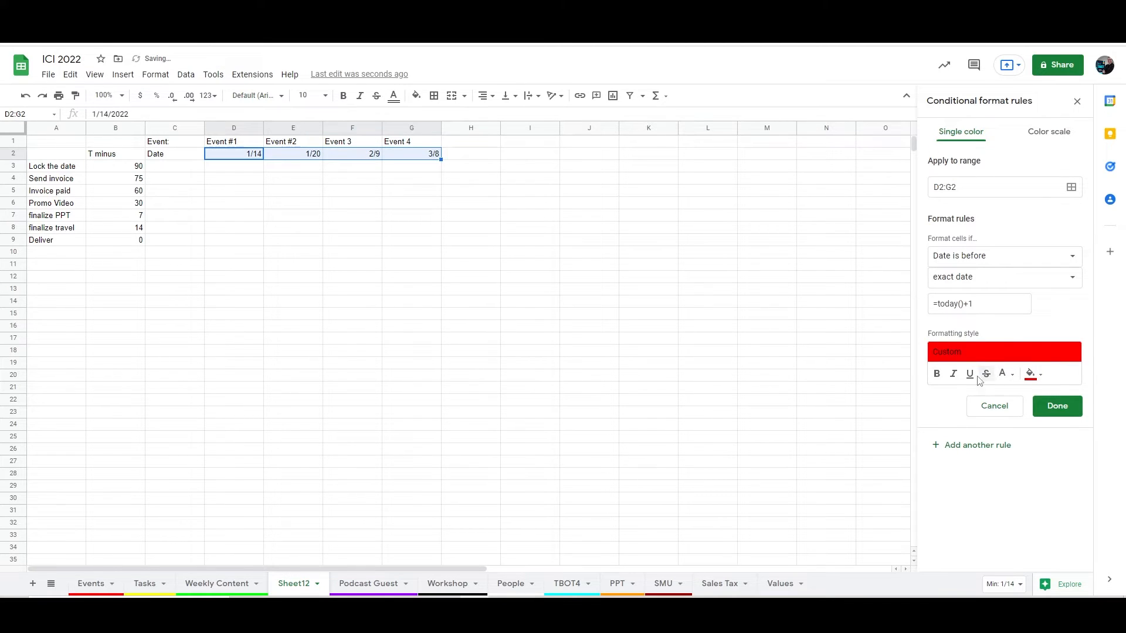
click(1003, 376)
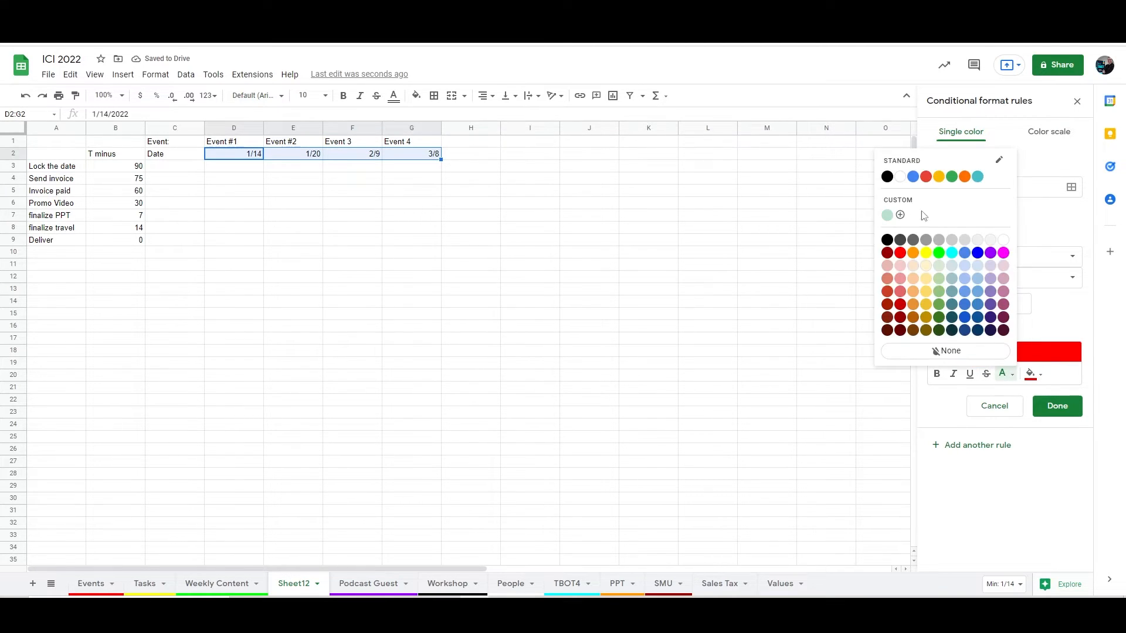
click(900, 184)
click(937, 373)
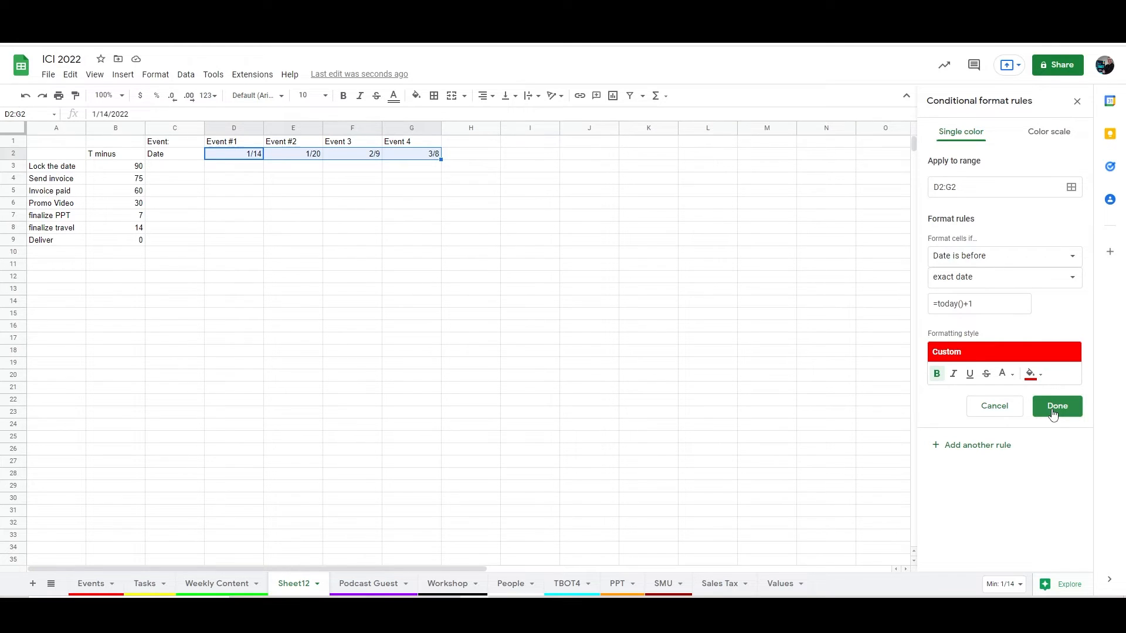
Add a second rule for D2:G2 that formats dates before =today()+8 with a yellow fill and bold black text
click(988, 450)
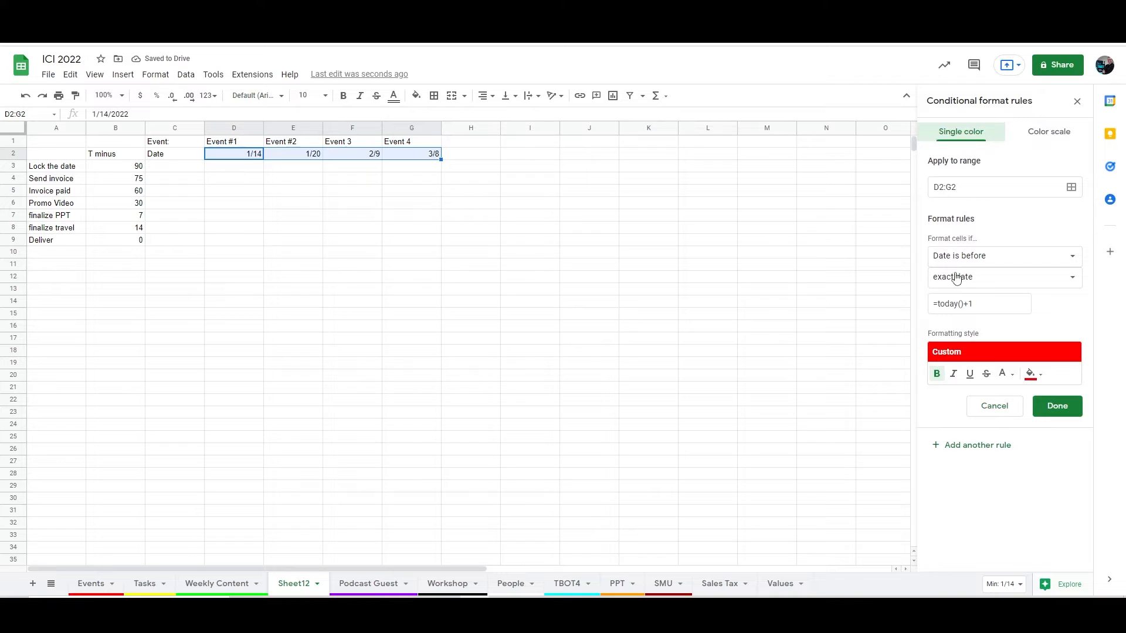
click(981, 303)
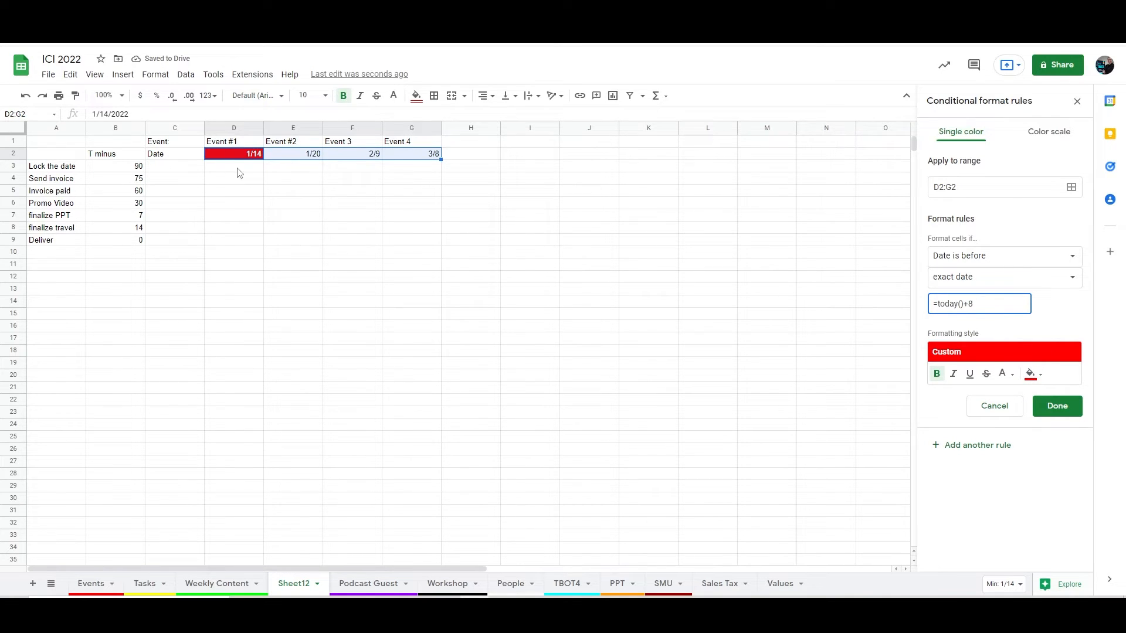
click(1032, 374)
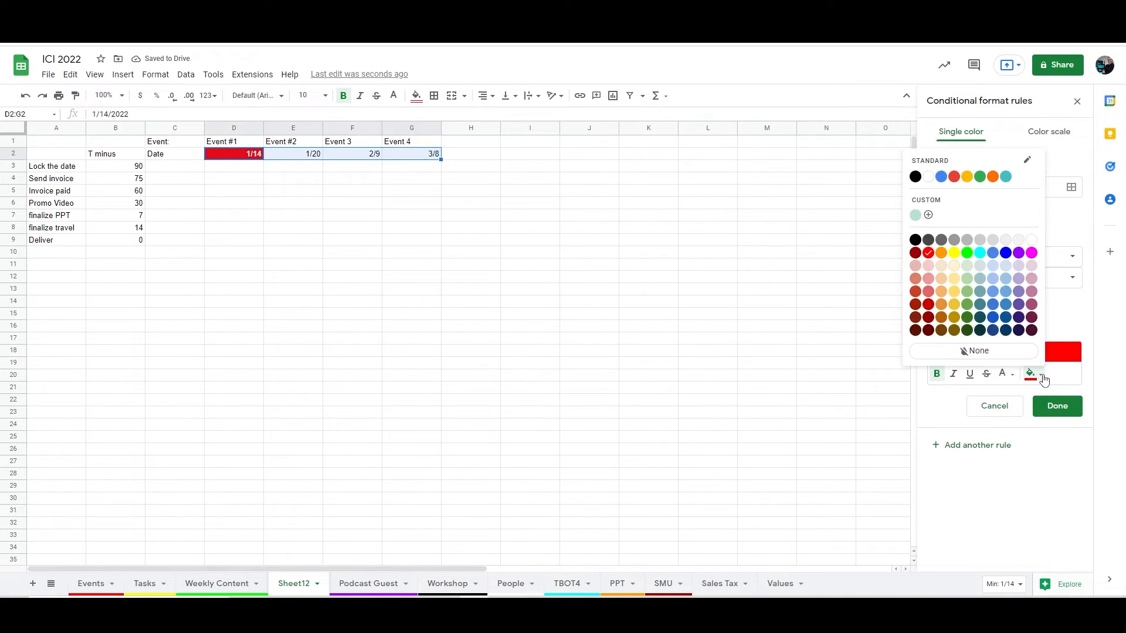
click(954, 254)
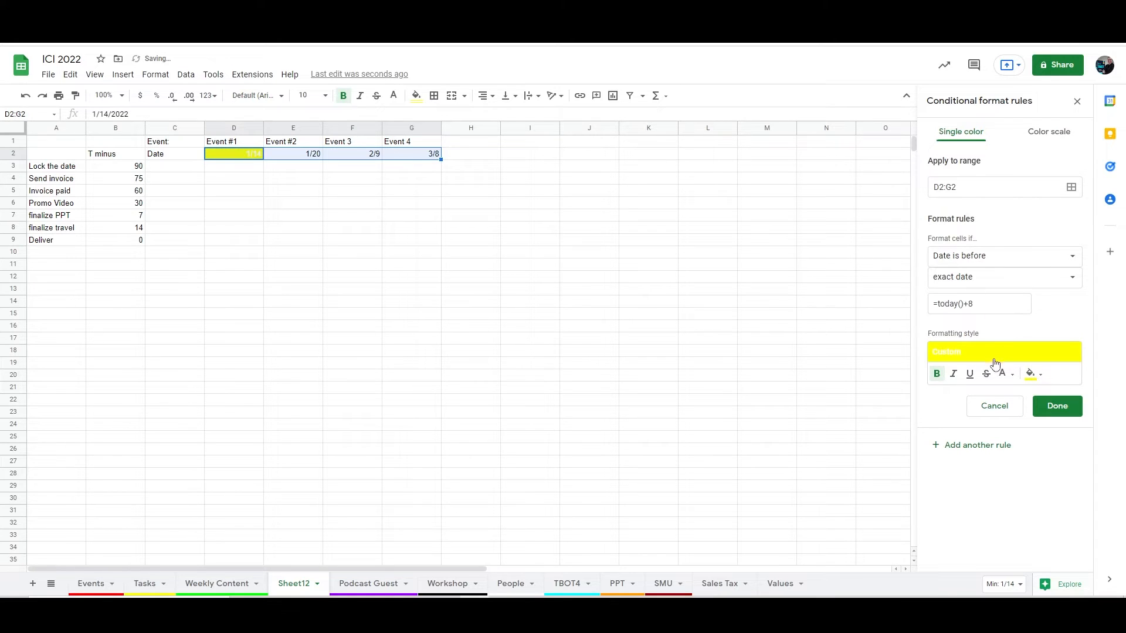
click(1012, 377)
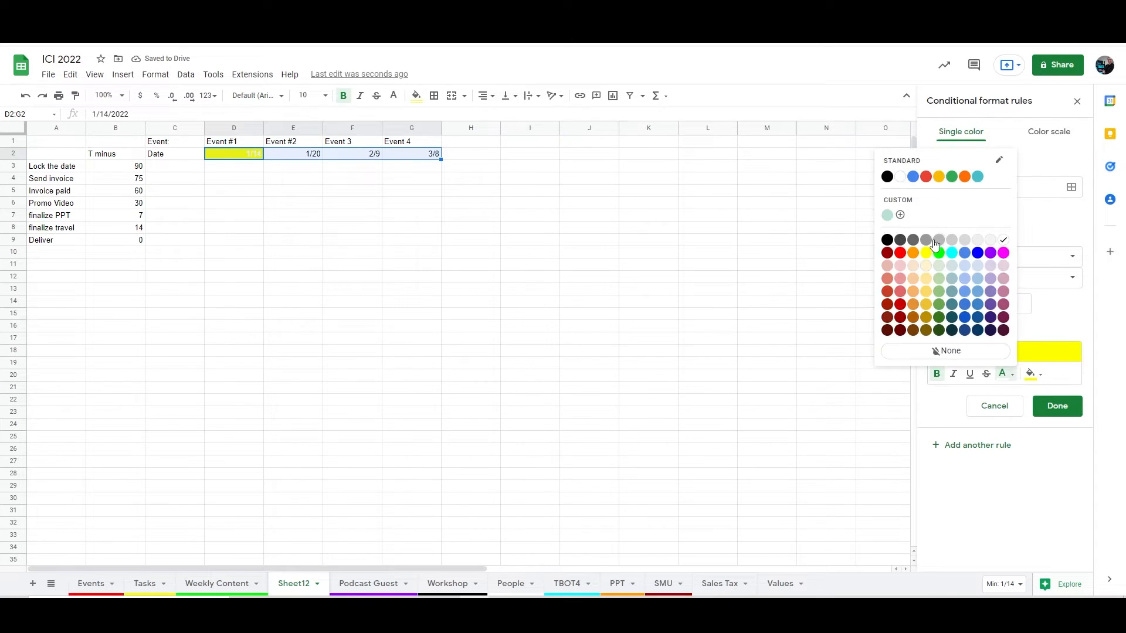
click(887, 177)
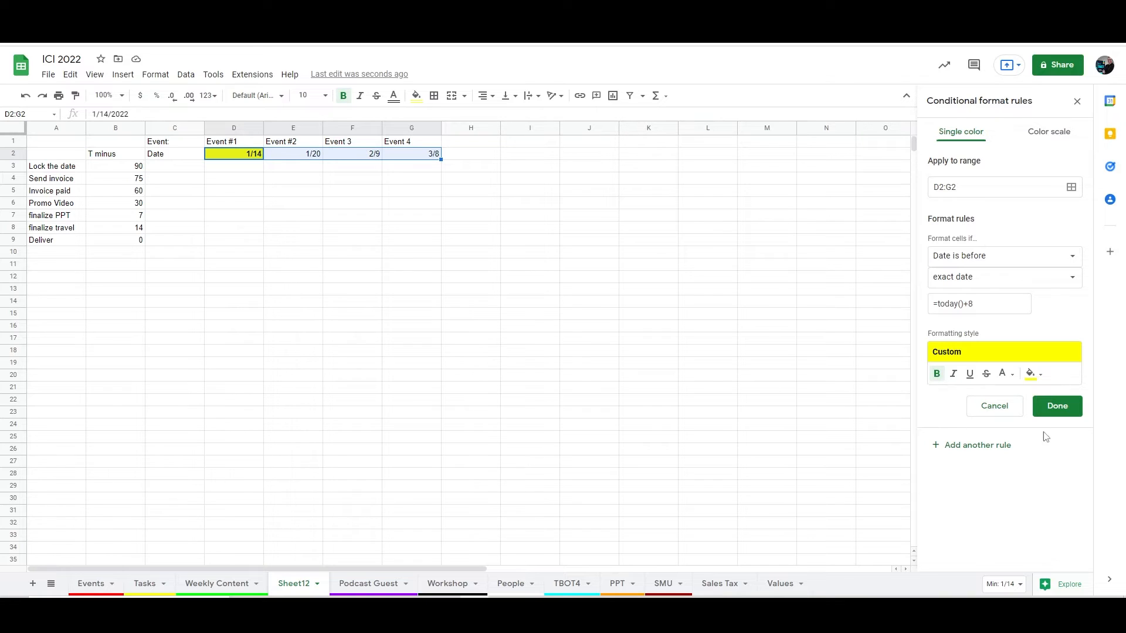
Add a third rule for D2:G2 that formats dates before =today() with a gray fill, and save it
click(982, 450)
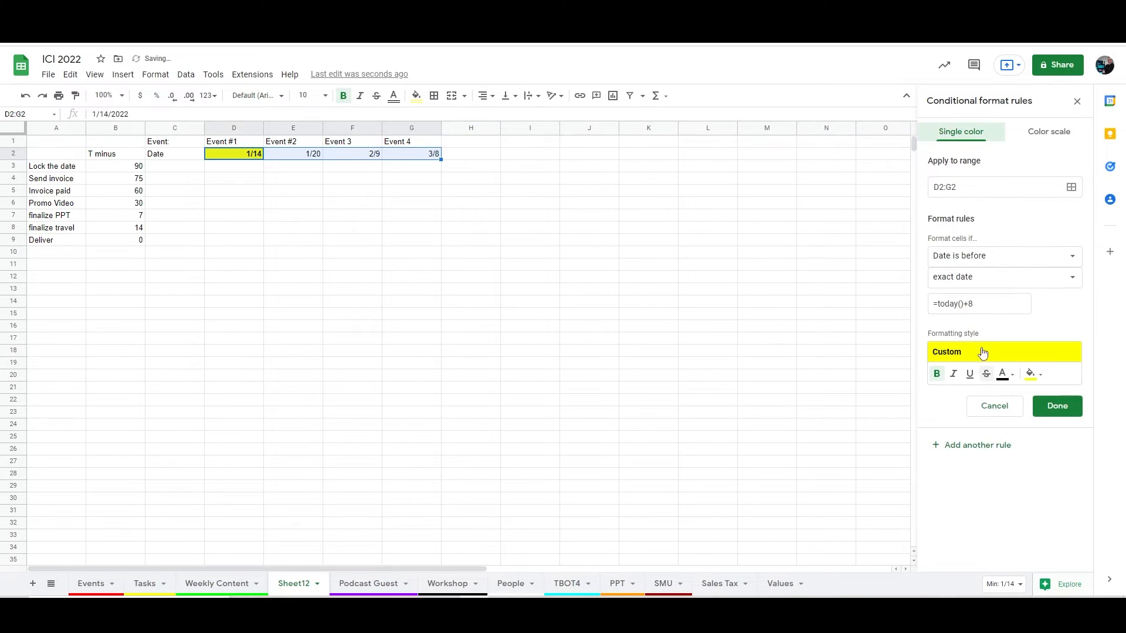
click(978, 305)
key(BackSpace)
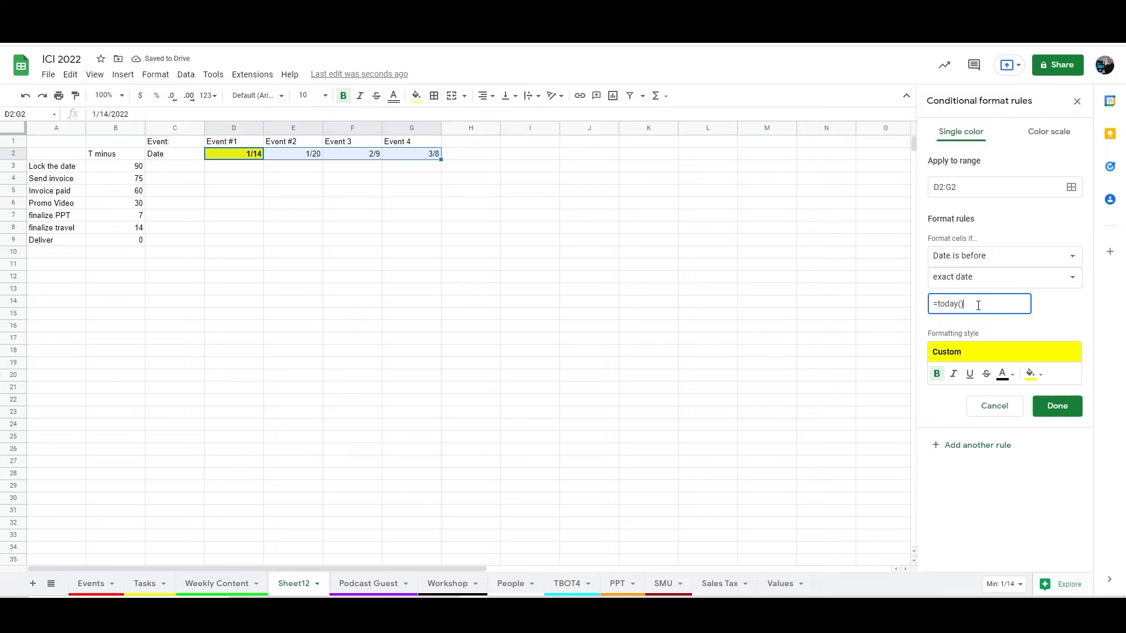
click(1031, 374)
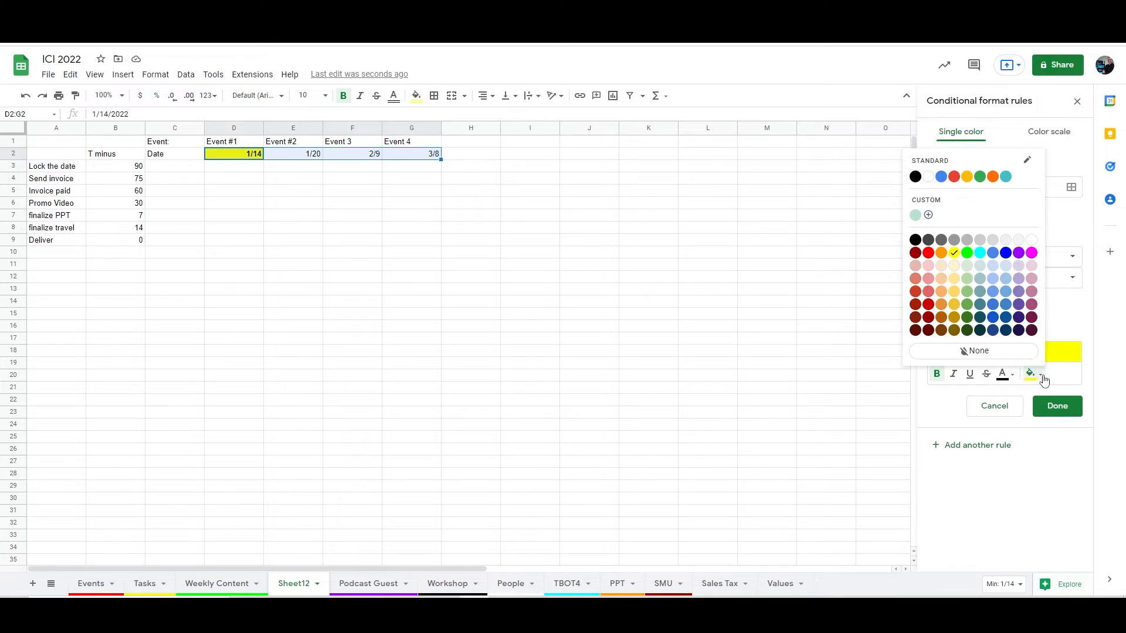
click(966, 240)
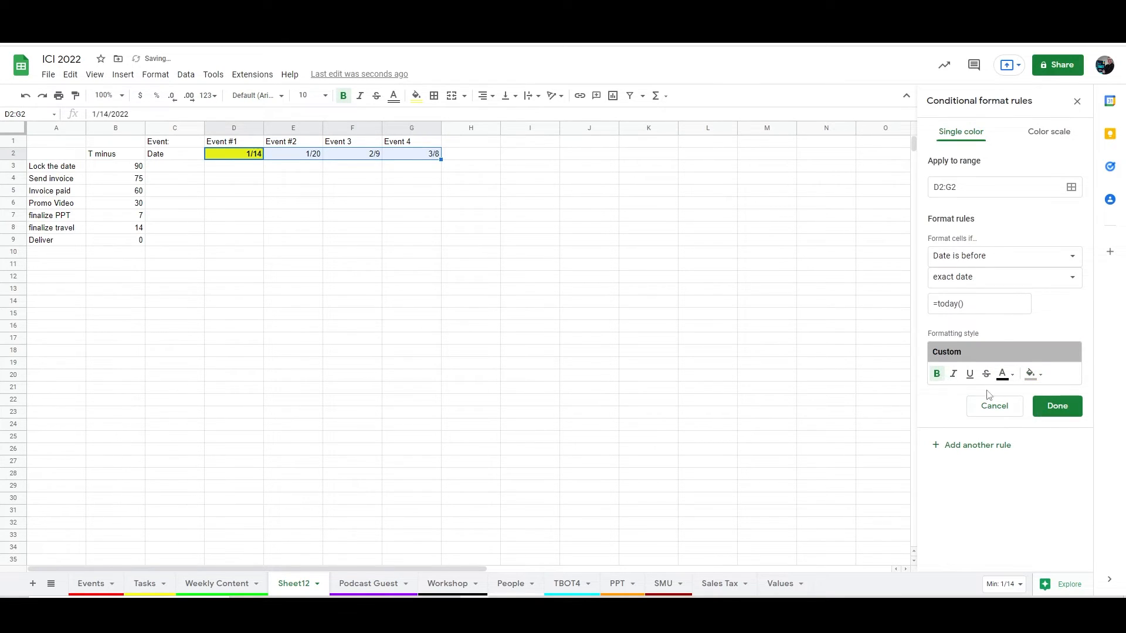
click(1052, 406)
drag(623, 299, 586, 300)
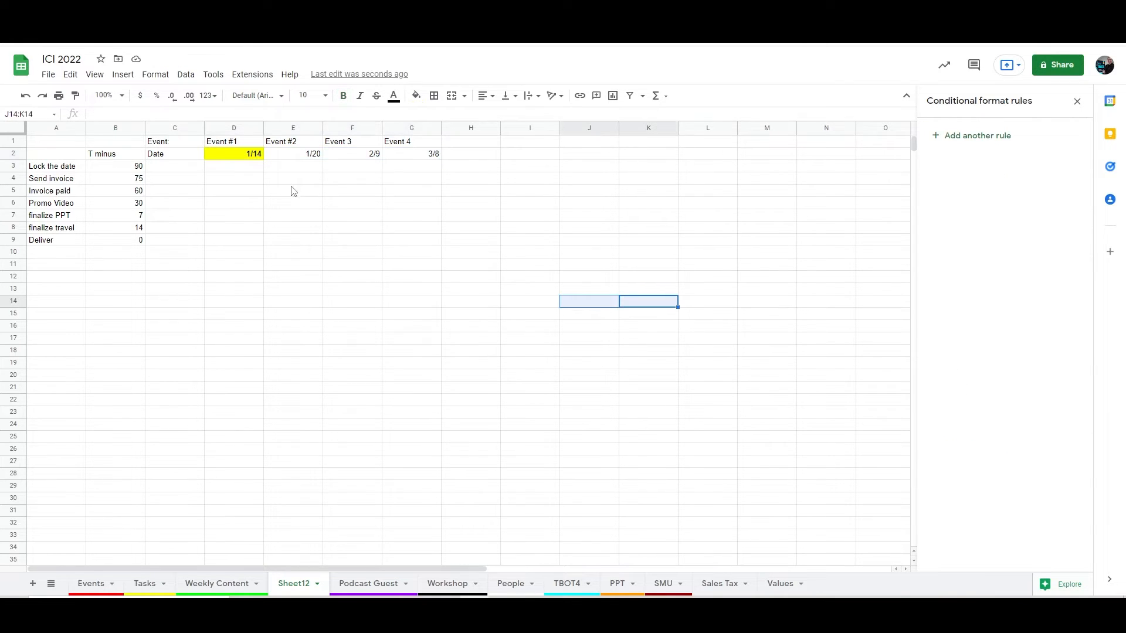
Test the color rules on the Event #1 date in D2 by trying 1/11 and setting it to 1/10
click(231, 157)
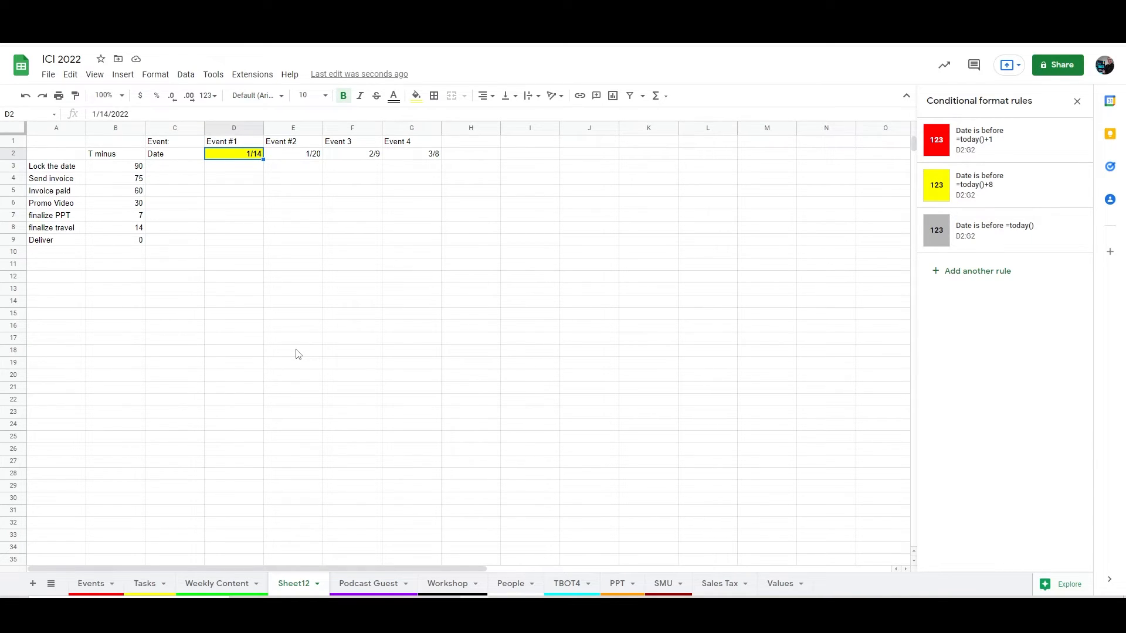
text(1/11)
key(Return)
key(Up)
text(1/10)
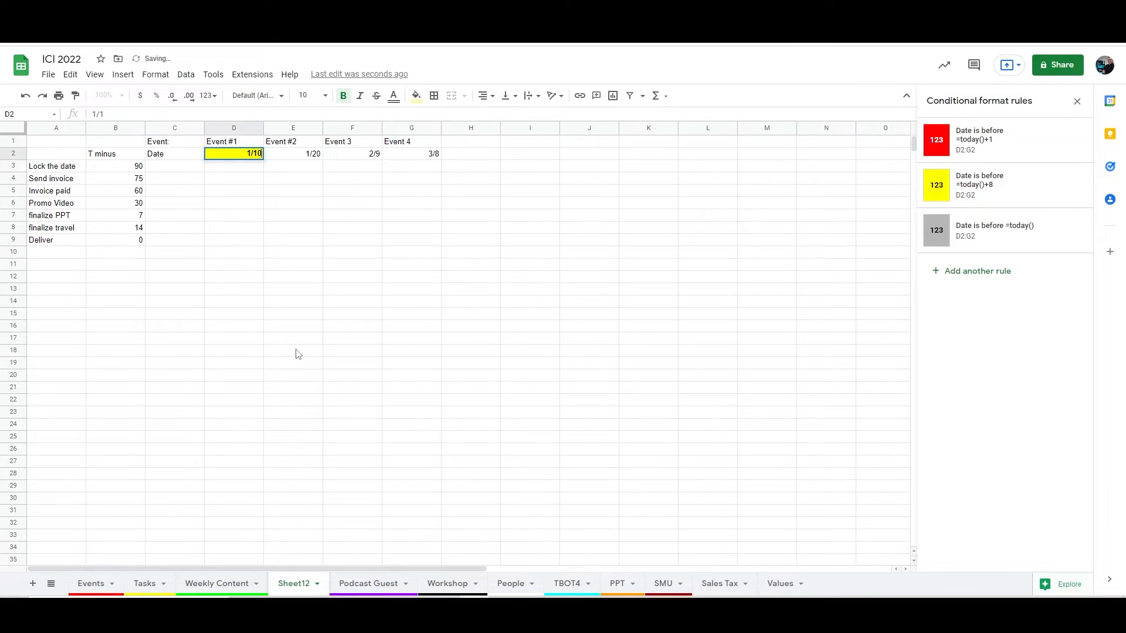
key(Return)
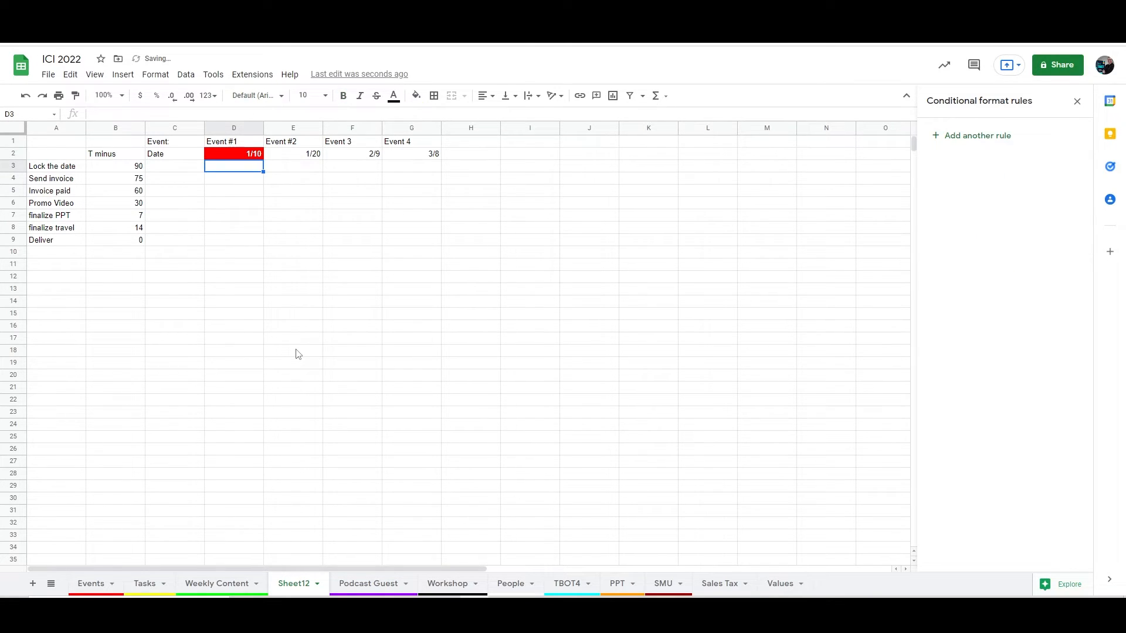
Set the Event #1 date in D2 to 1/9 and move the gray =today() rule above the red and yellow rules
key(Up)
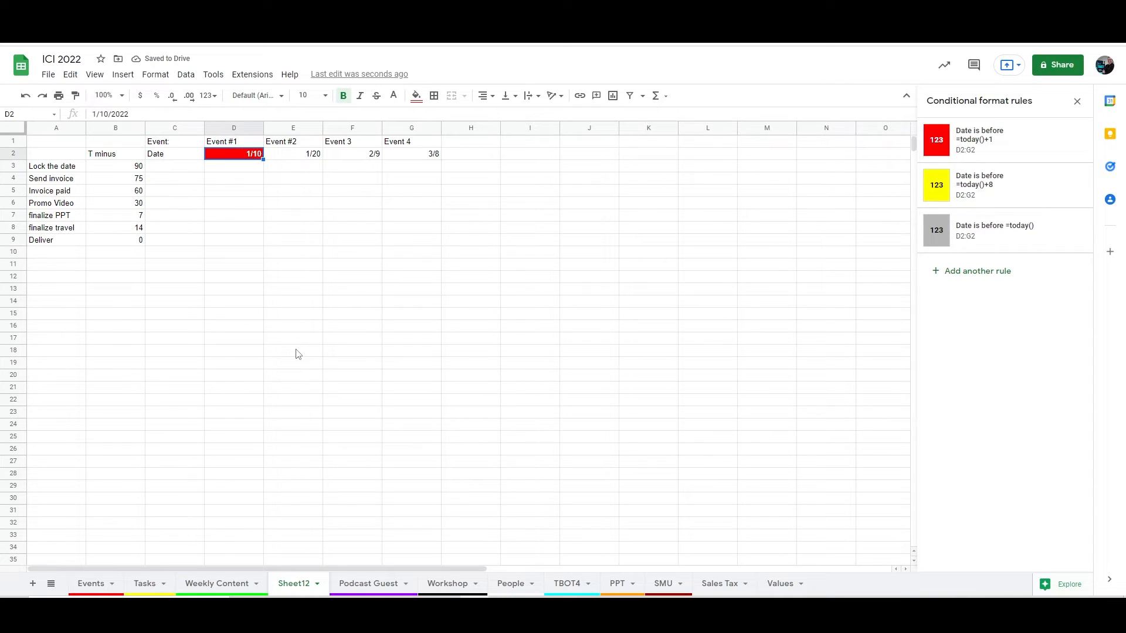
text(1/9)
key(Return)
key(Up)
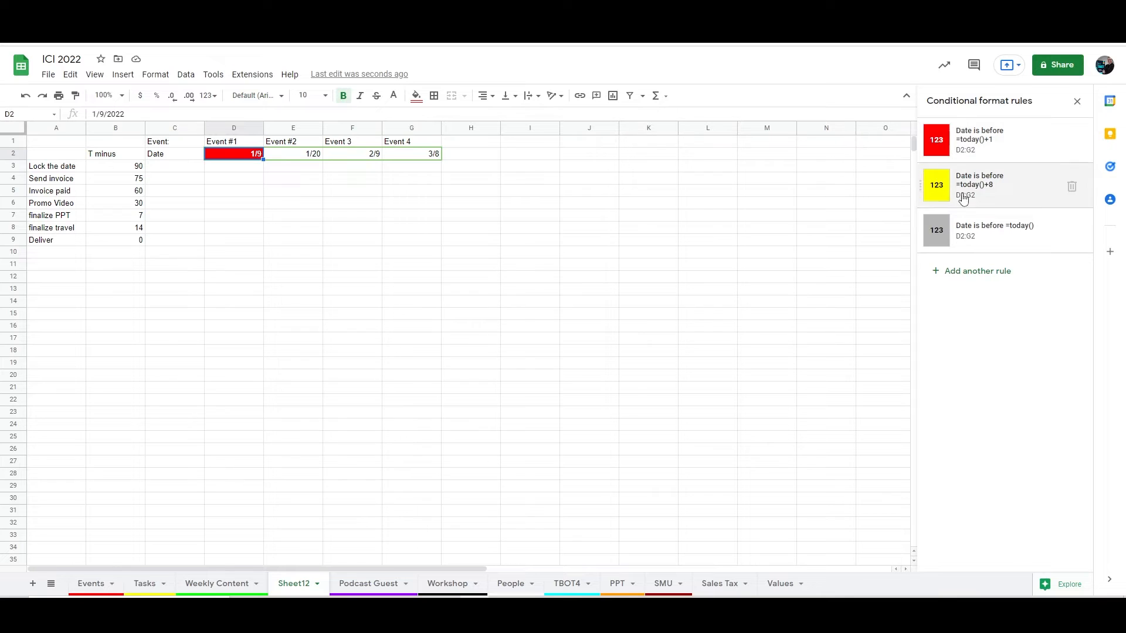
drag(919, 209, 922, 132)
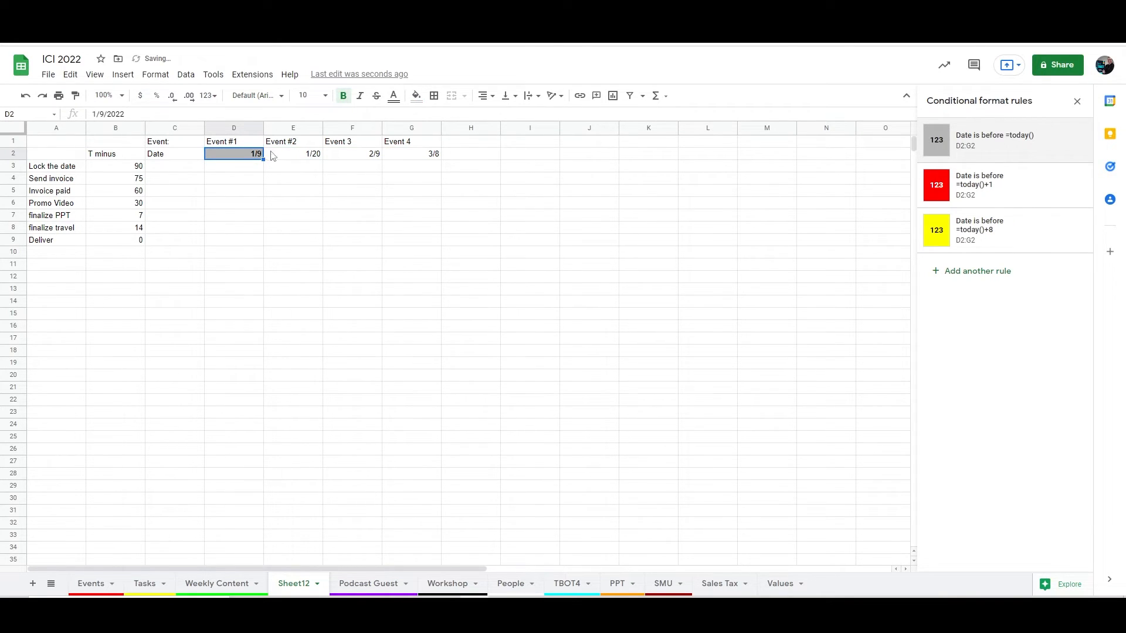
click(297, 156)
click(340, 156)
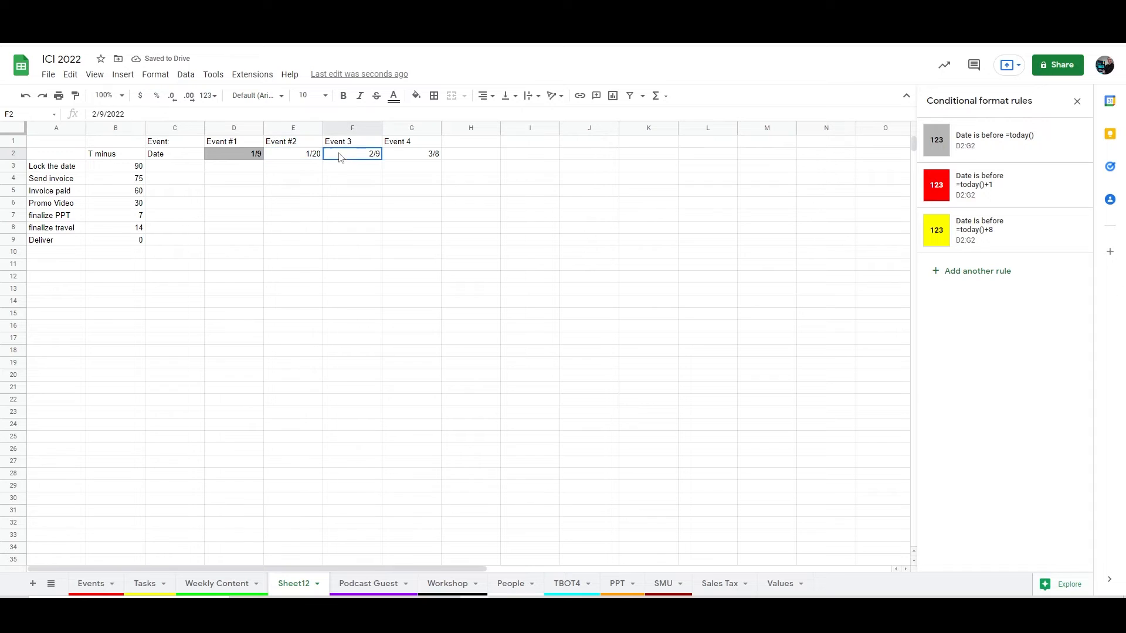
click(430, 155)
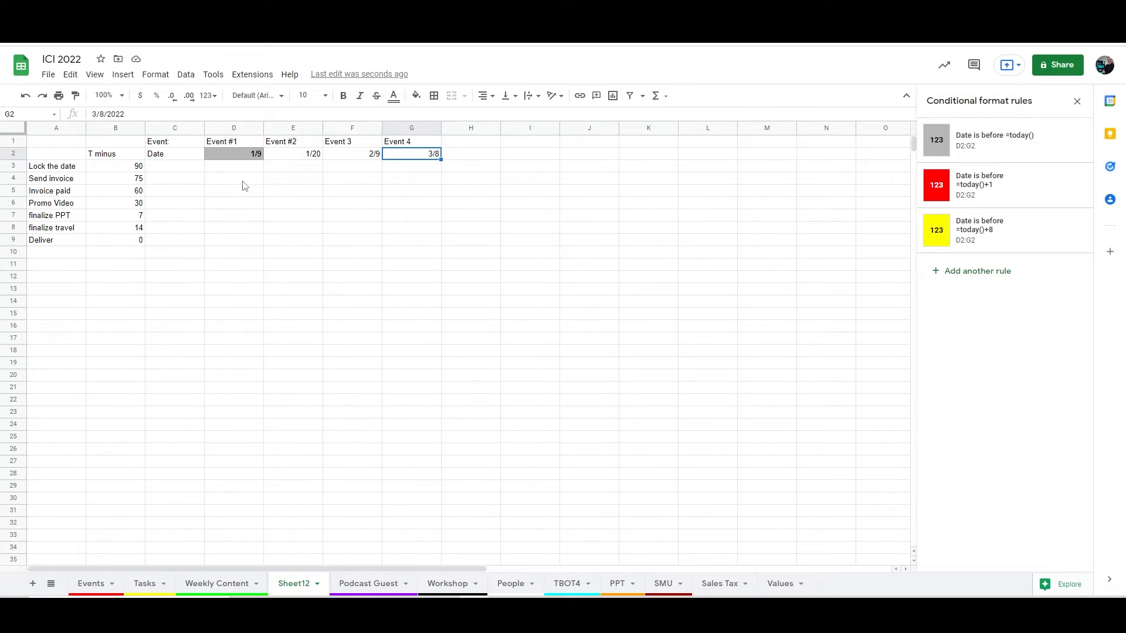
drag(239, 154, 406, 156)
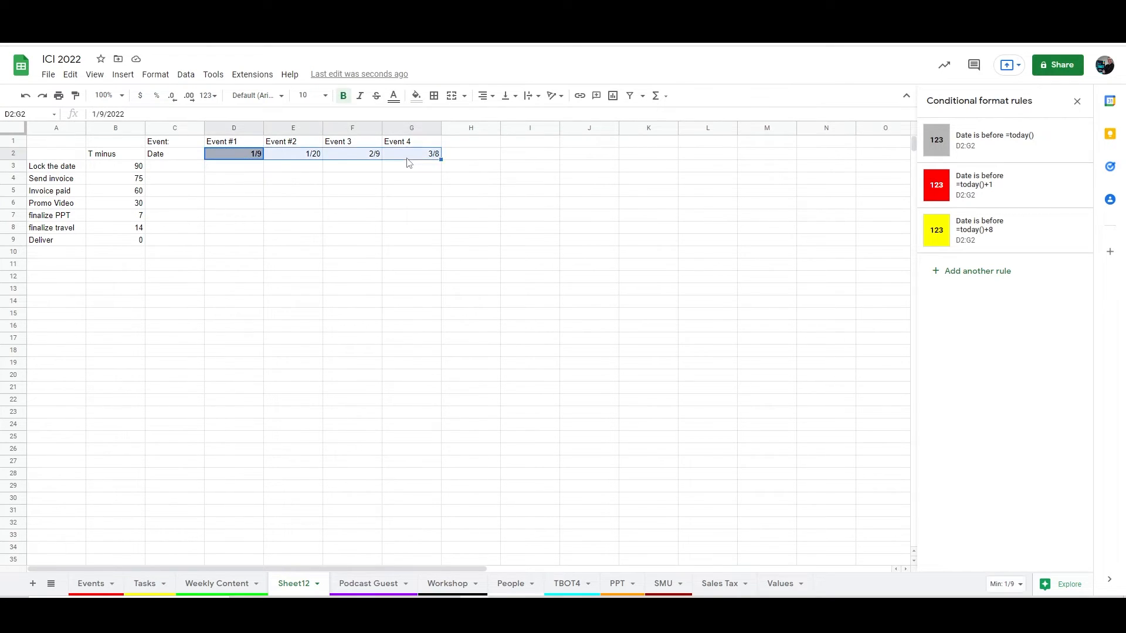
click(696, 300)
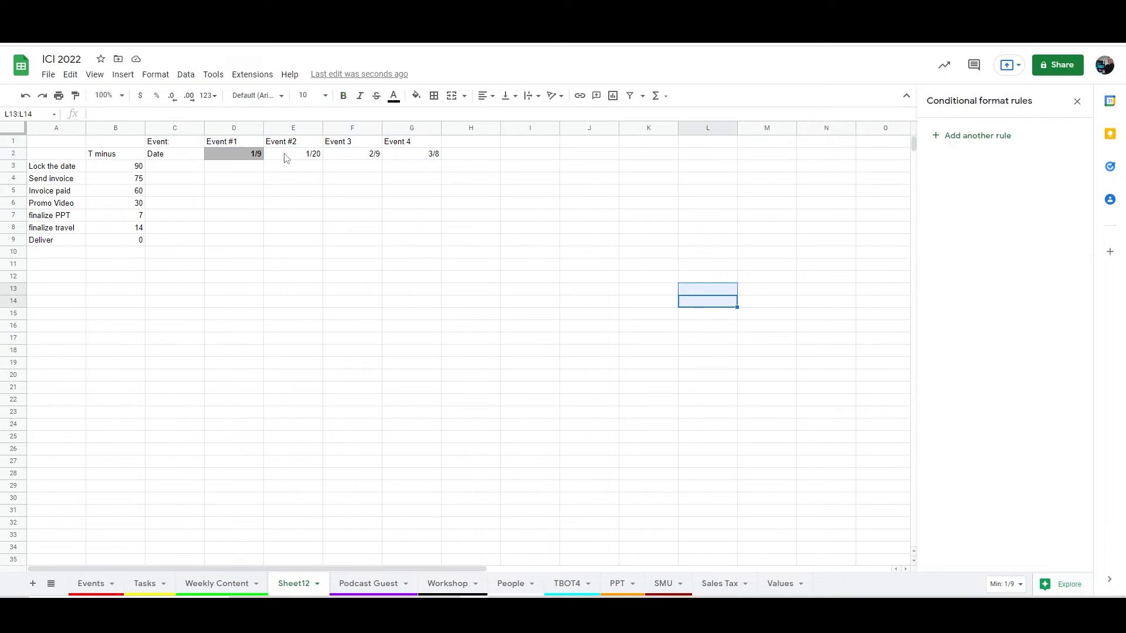
Remove the bold text style from the gray =today() conditional formatting rule for D2:G2
click(238, 159)
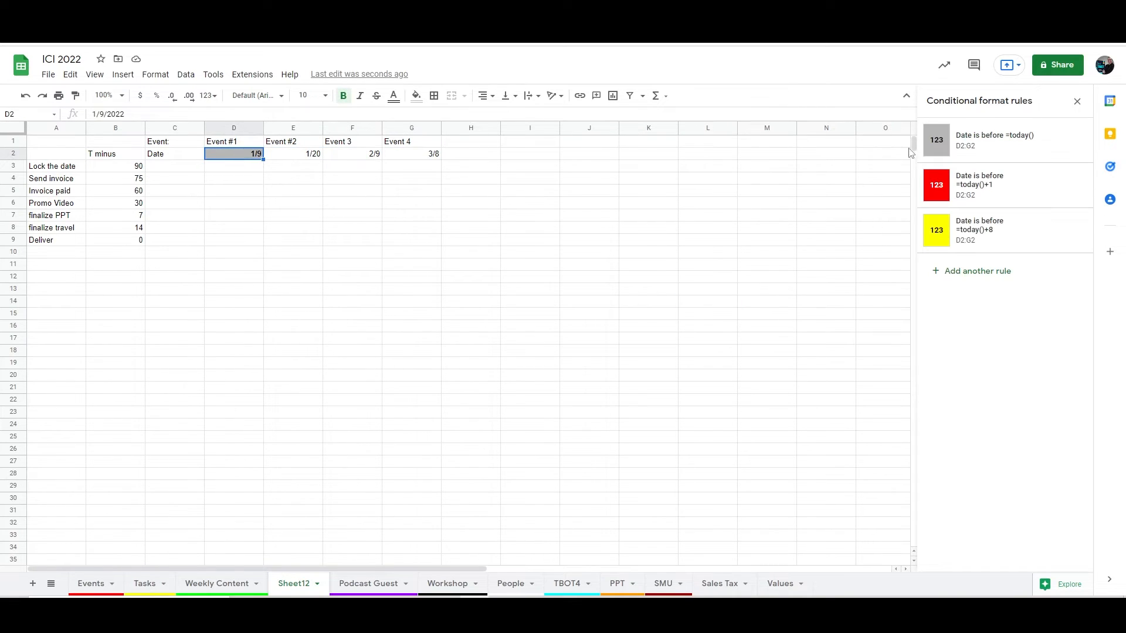
click(935, 146)
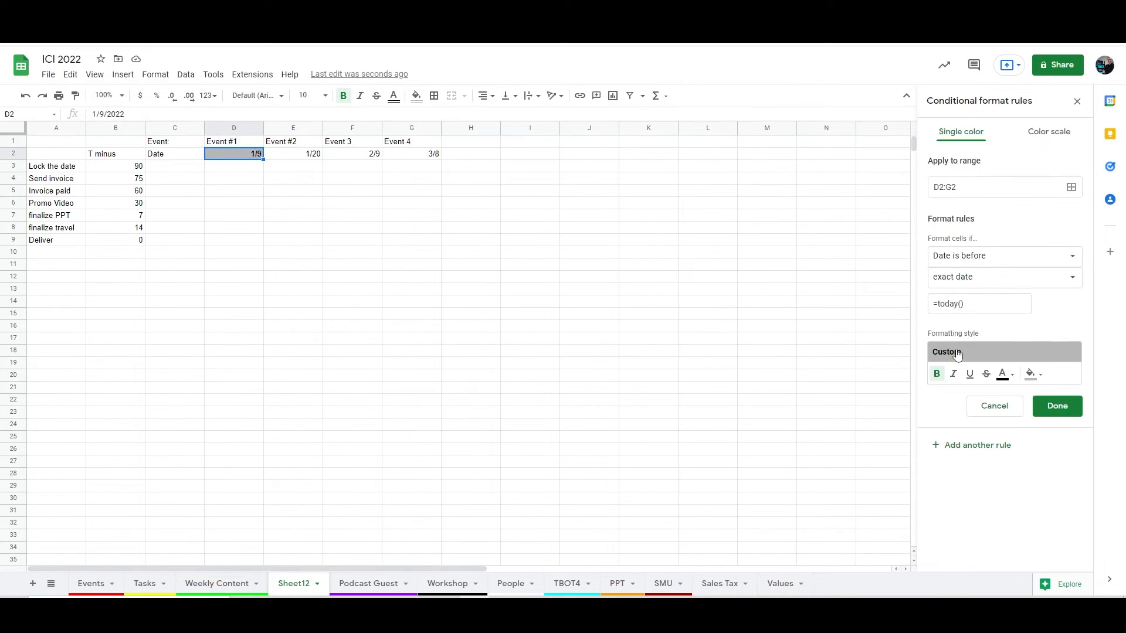
click(1057, 406)
click(510, 279)
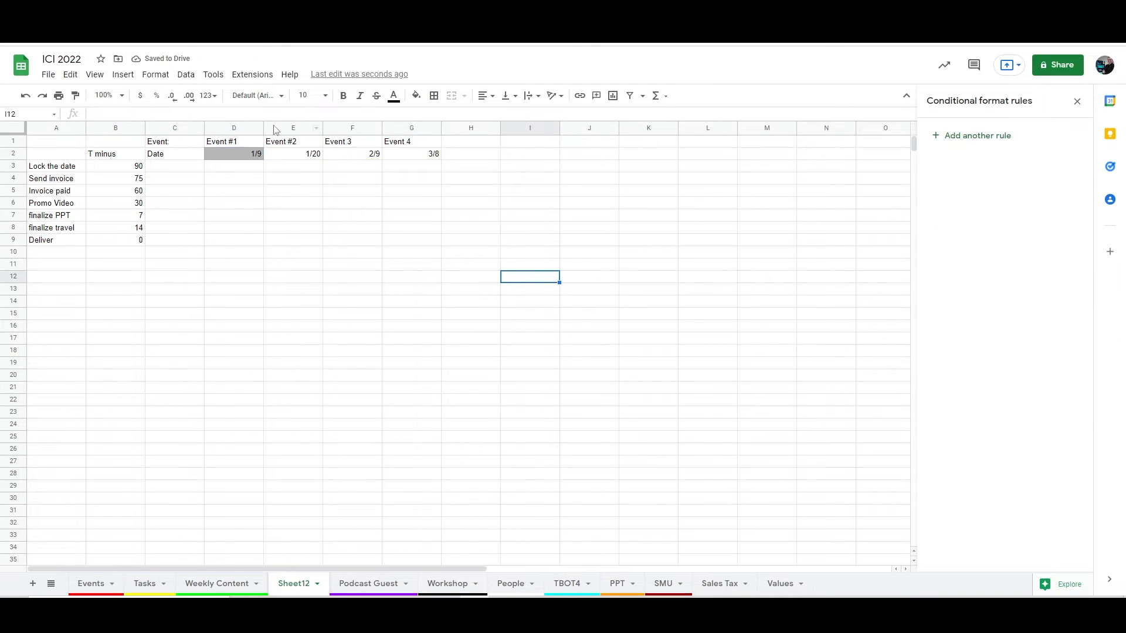
Change the event dates to 1/10 for Event #2, 1/12 for Event 3 and 2/8 for Event 4
click(276, 156)
text(1/10)
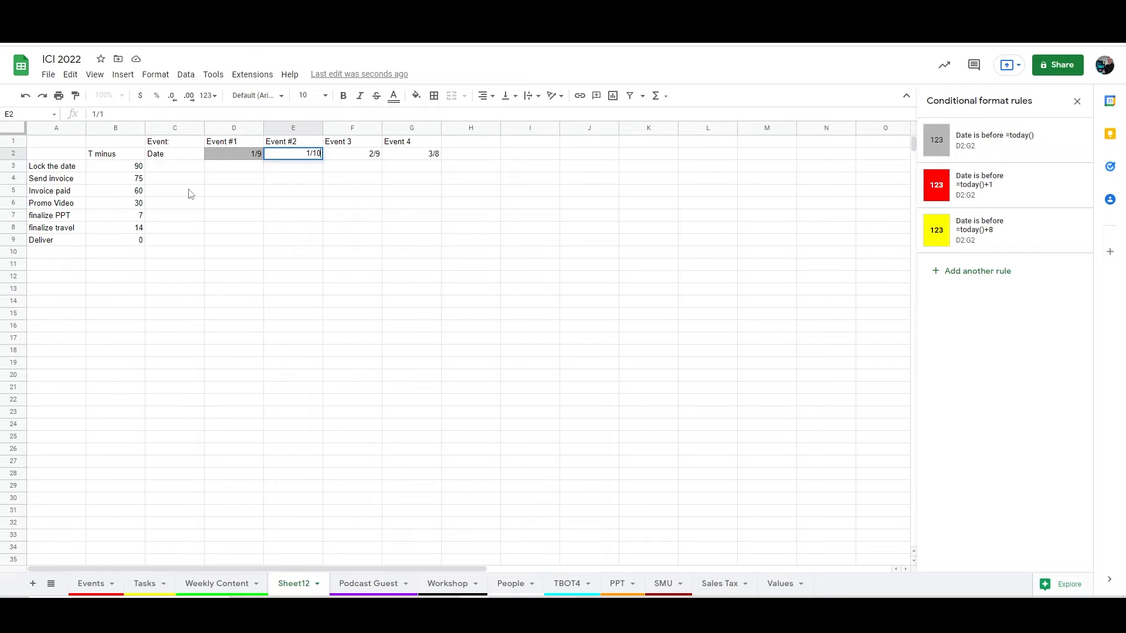
key(Tab)
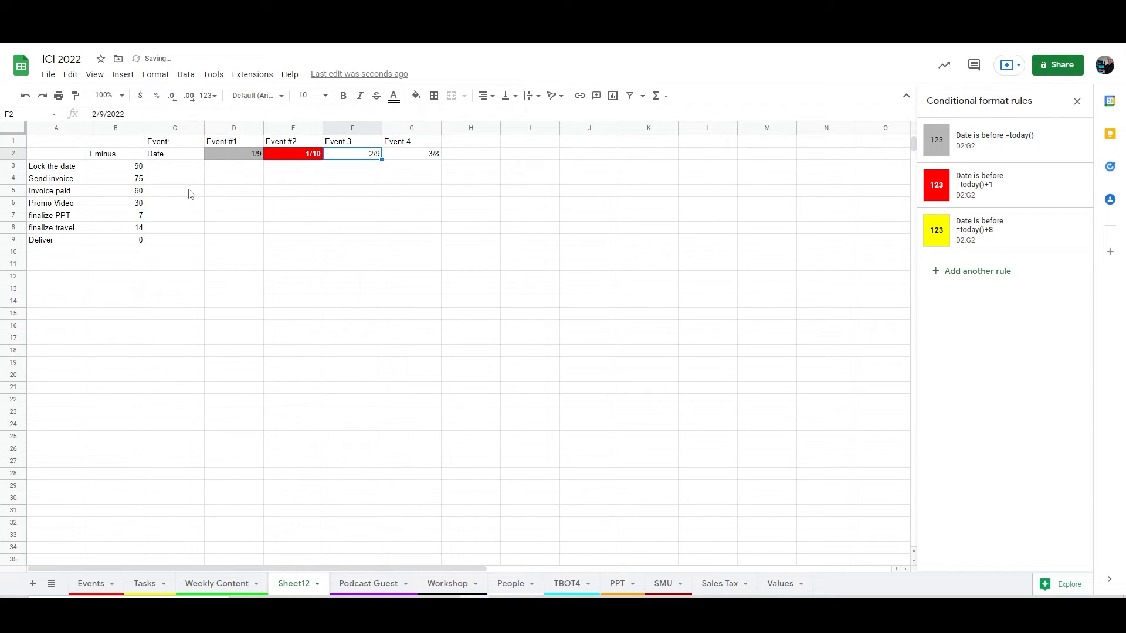
text(1/12)
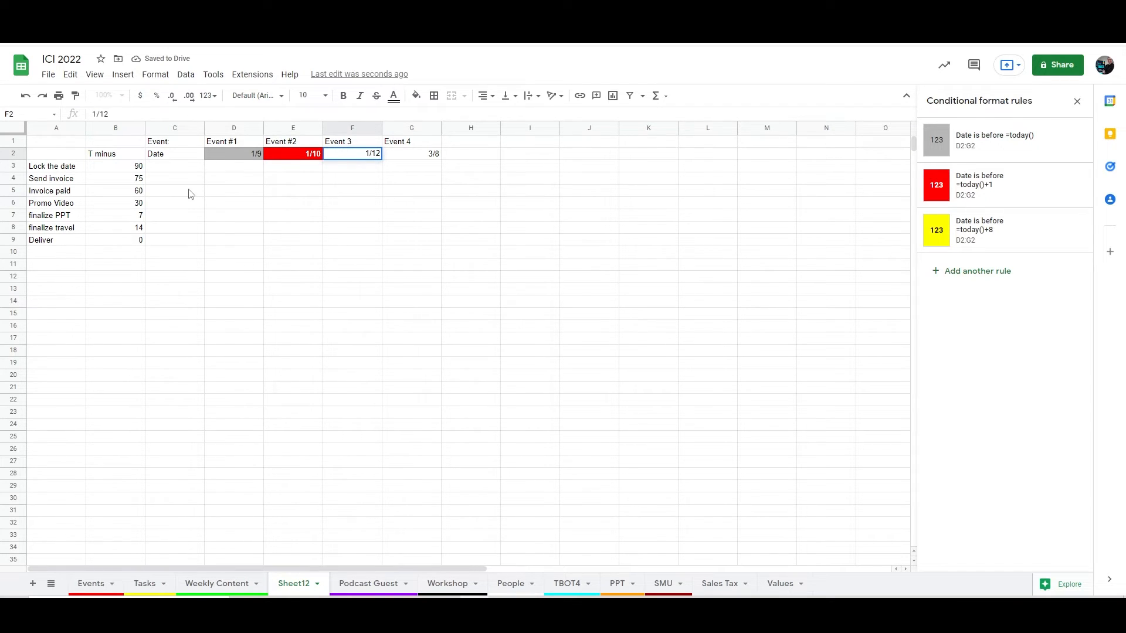
key(Tab)
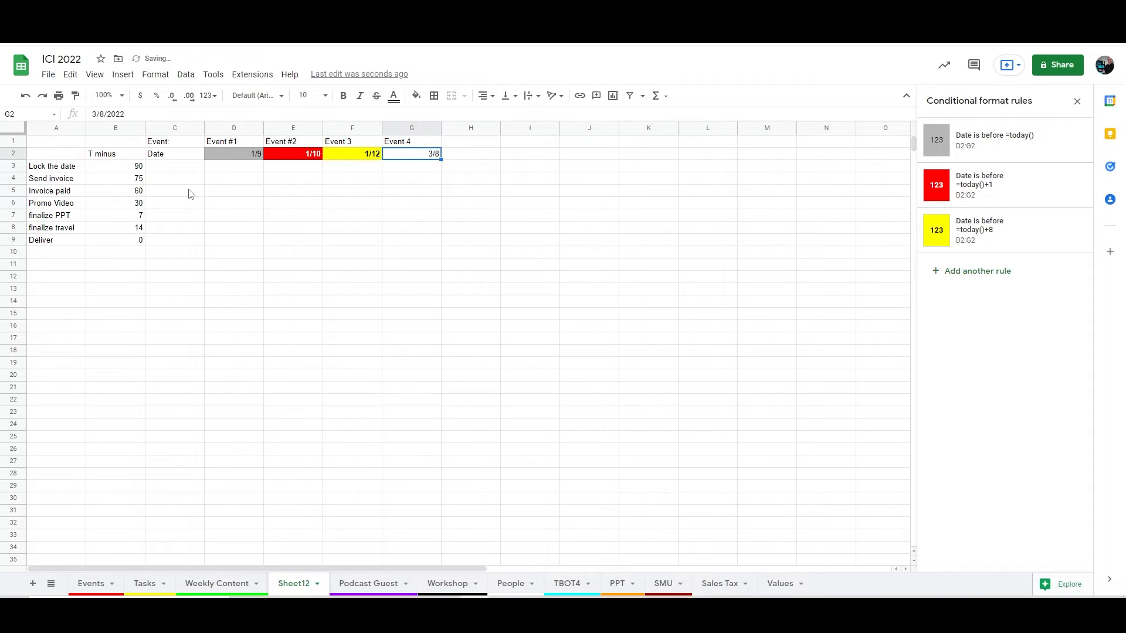
text(2)
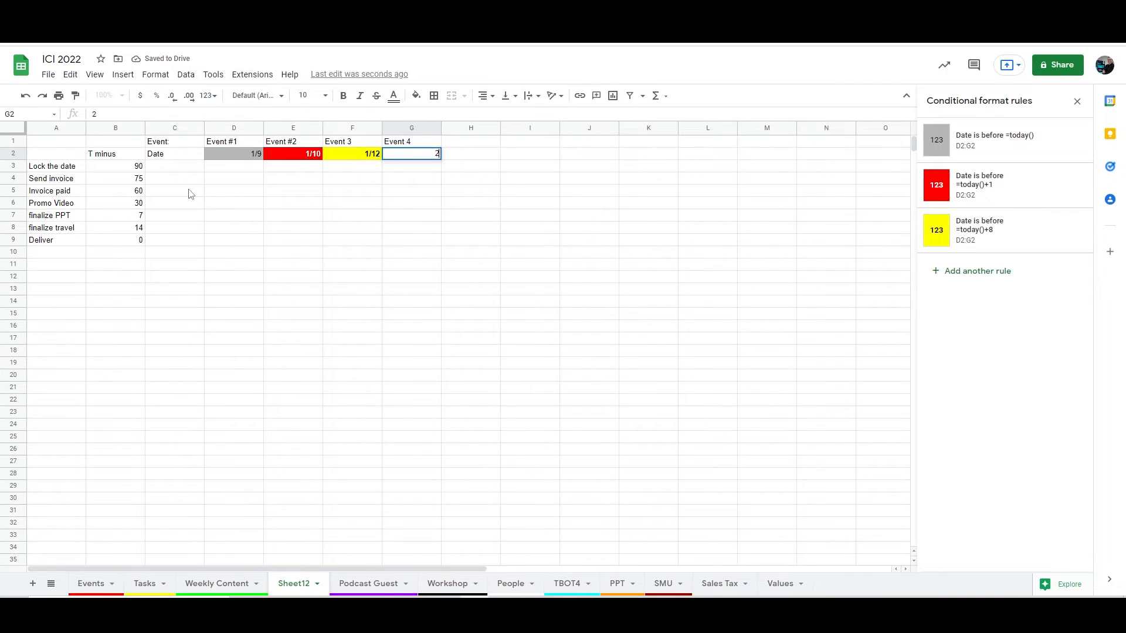
text(/8)
key(Tab)
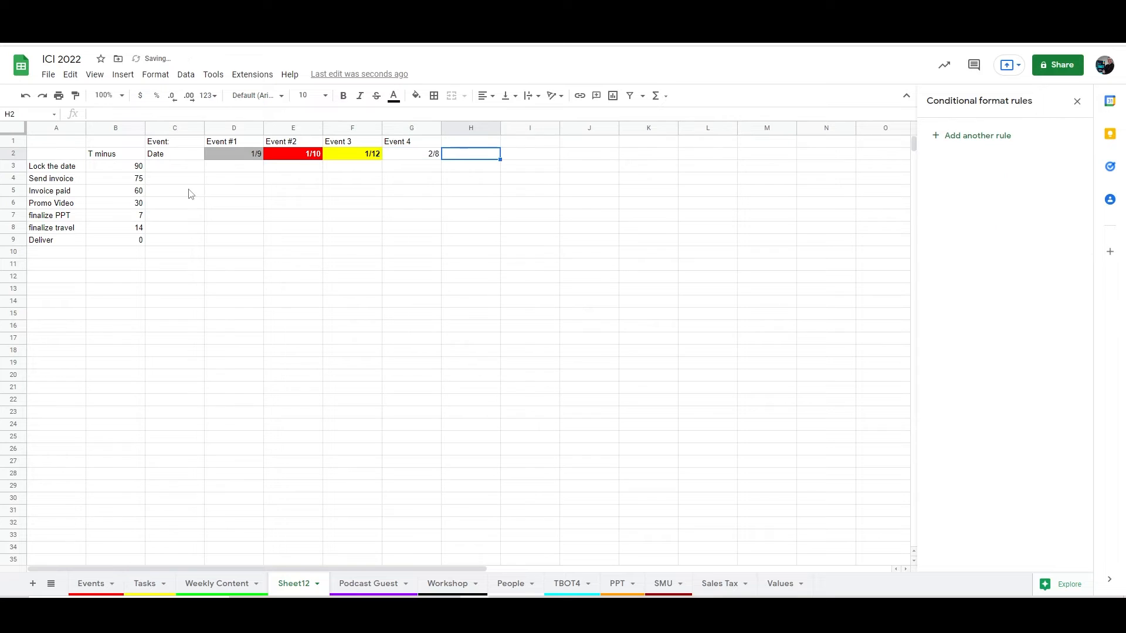
Add an Event 5 column in H with the date 3/1
text(3/1)
key(Up)
text(Event)
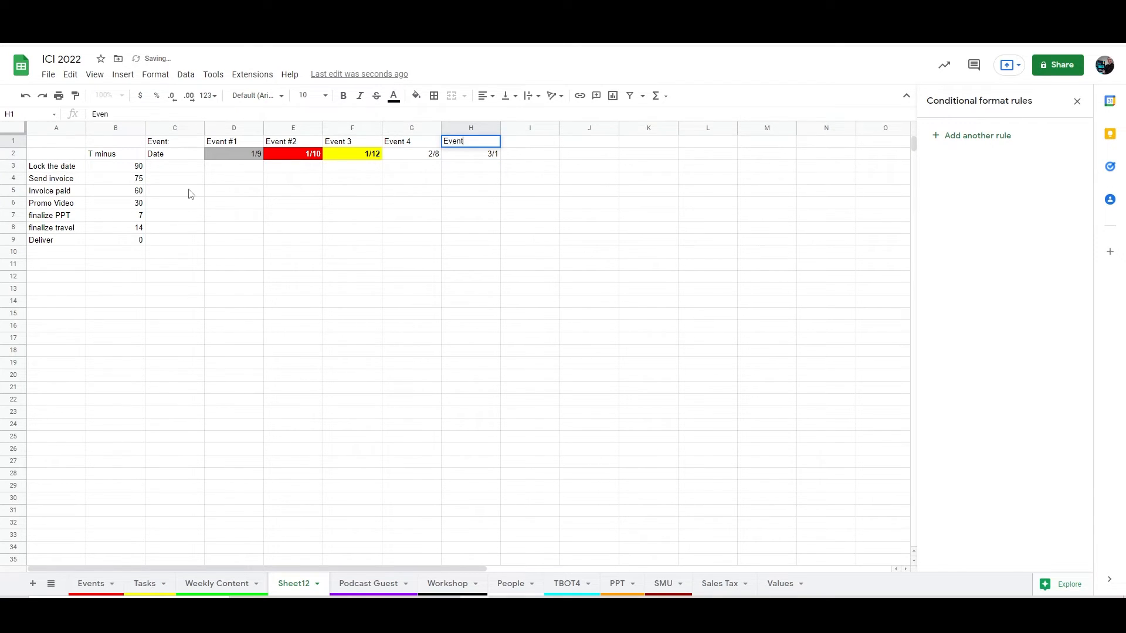
text( 5)
key(Return)
key(Down)
key(Left)
key(Left)
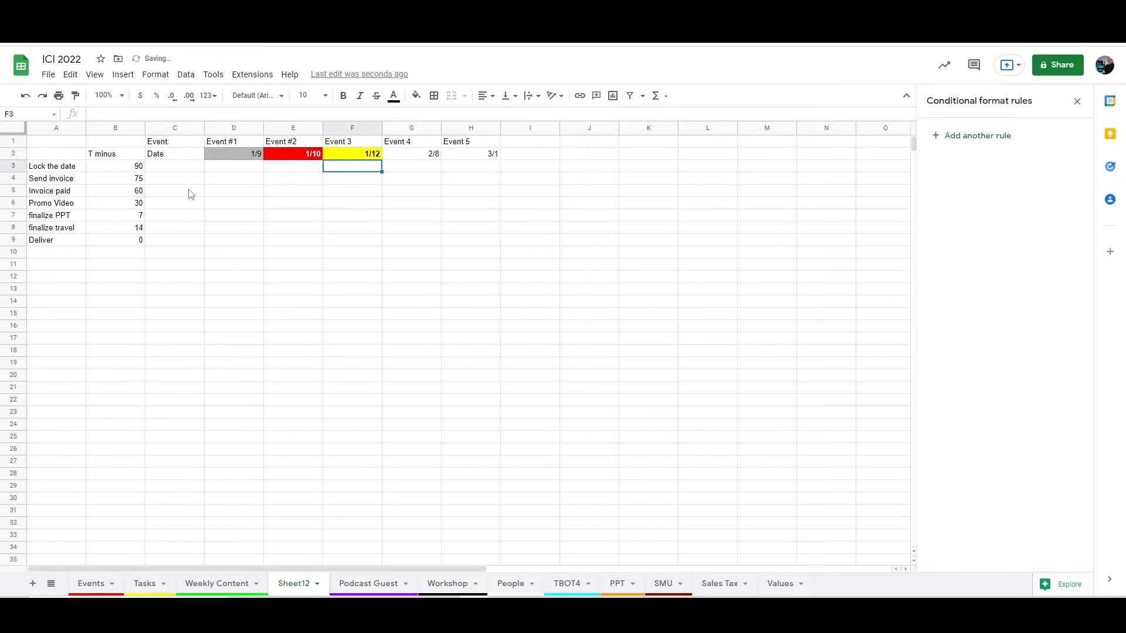
click(223, 157)
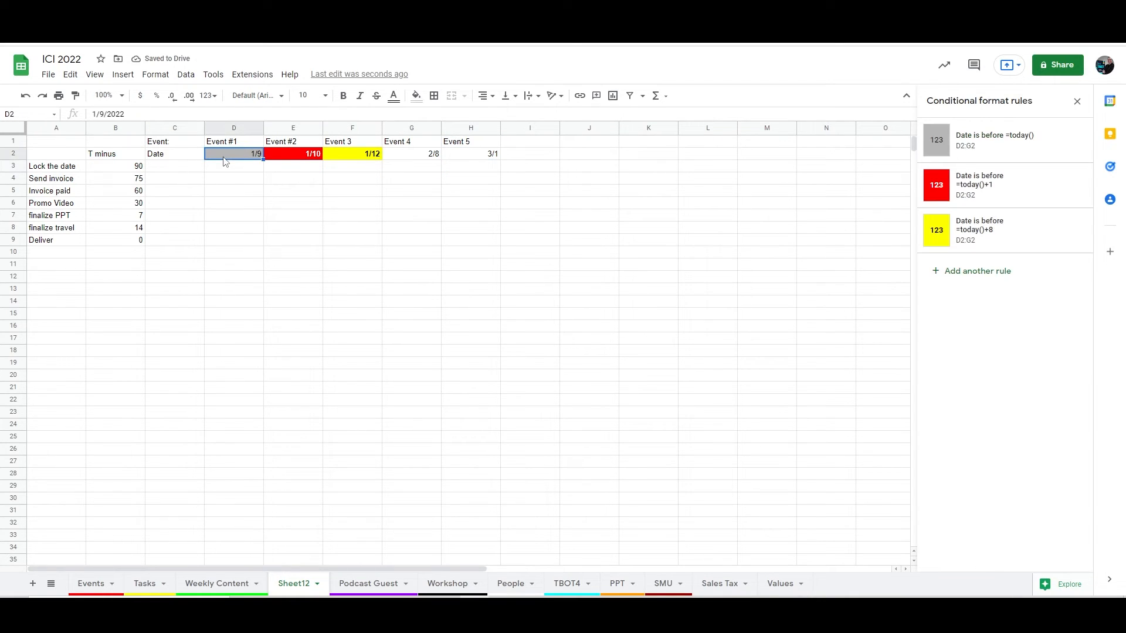
click(290, 156)
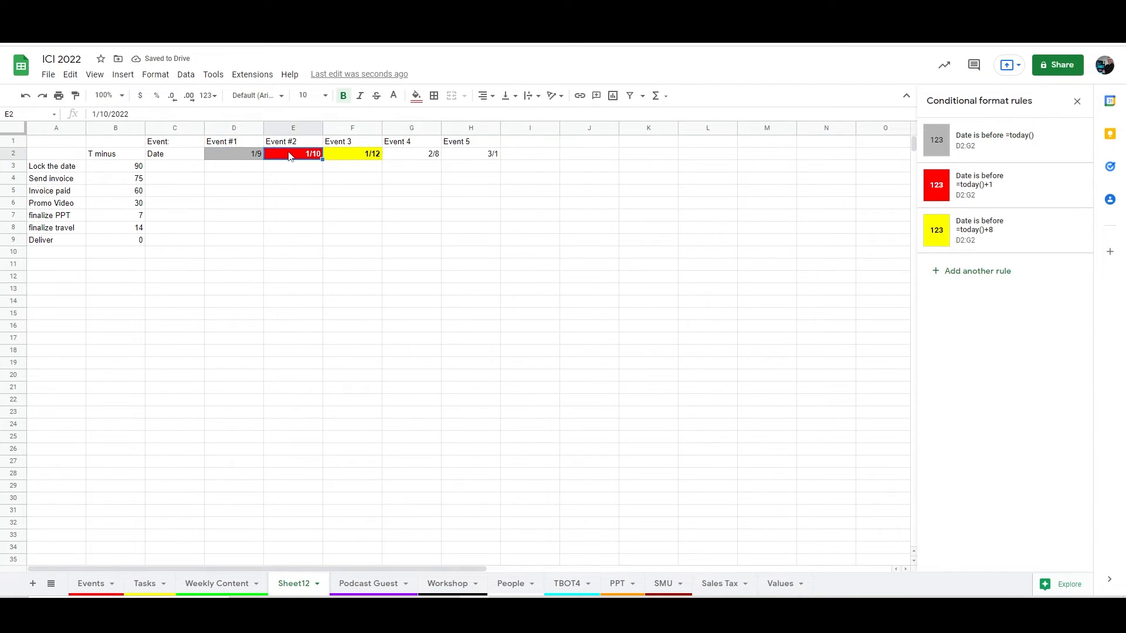
click(349, 159)
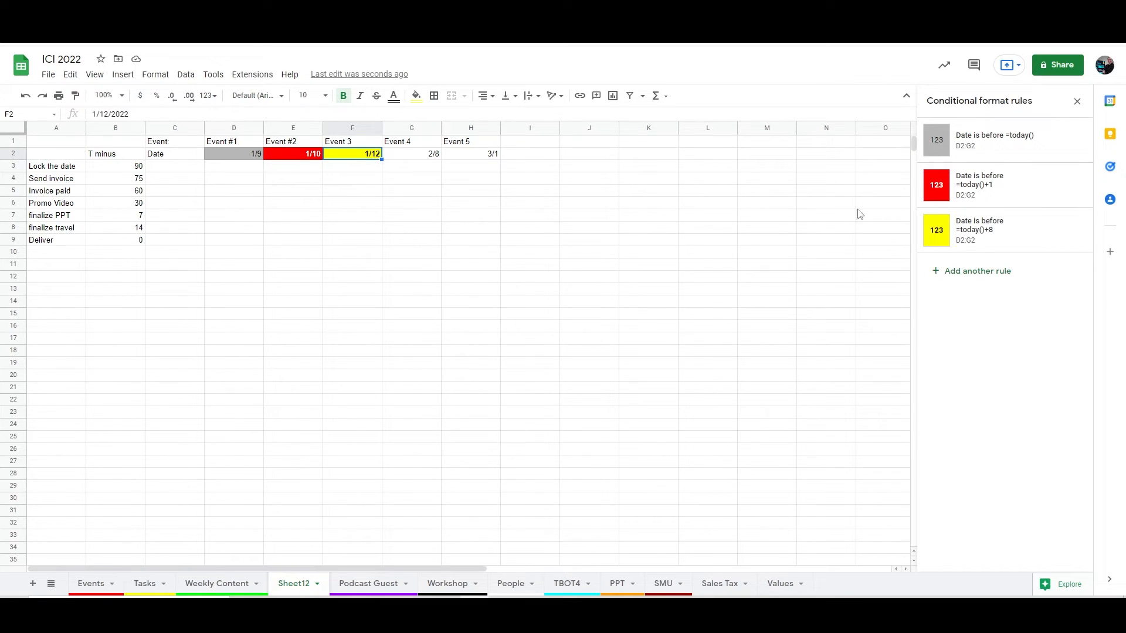
click(415, 157)
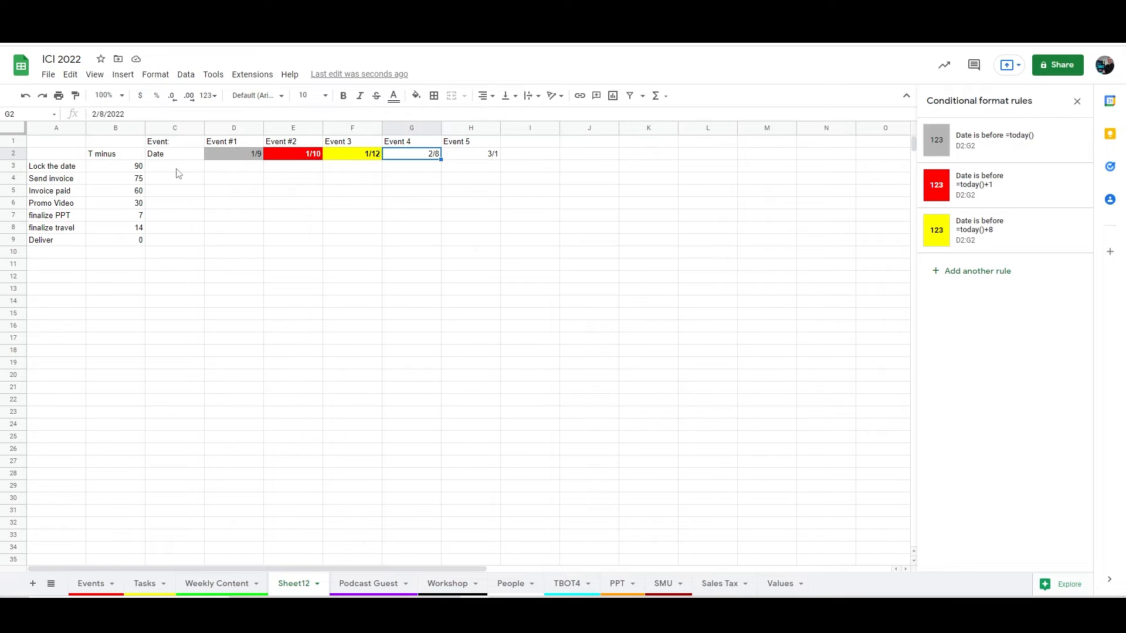
Calculate the Lock the date deadline for Event #1 in D3 with =D2-B3, declining the suggested autofill
click(223, 172)
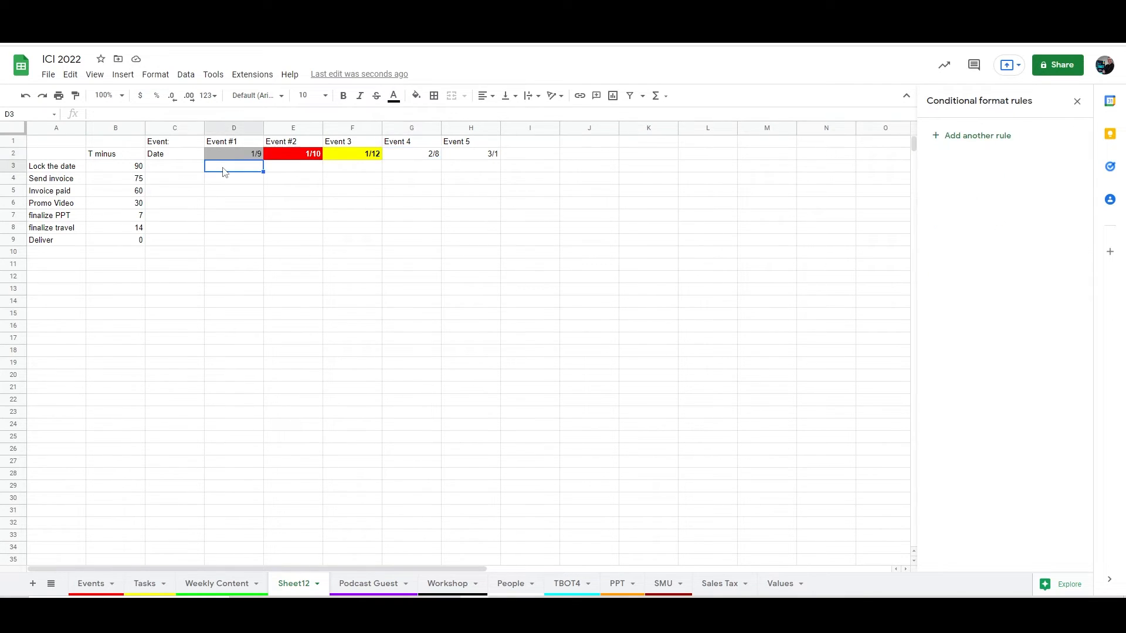
text(=)
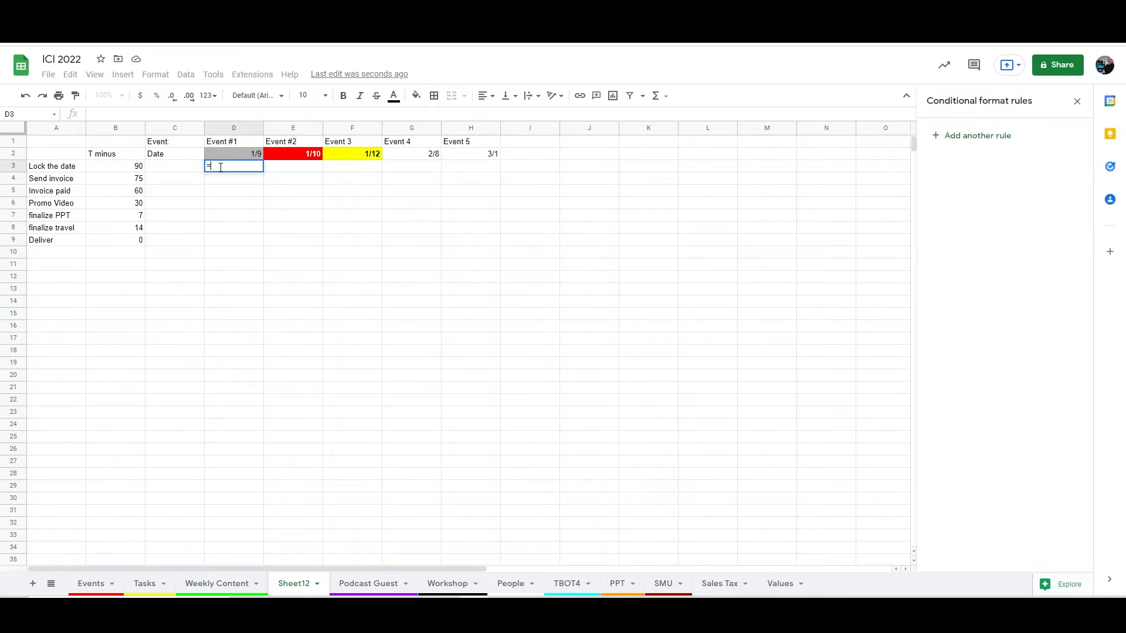
click(247, 157)
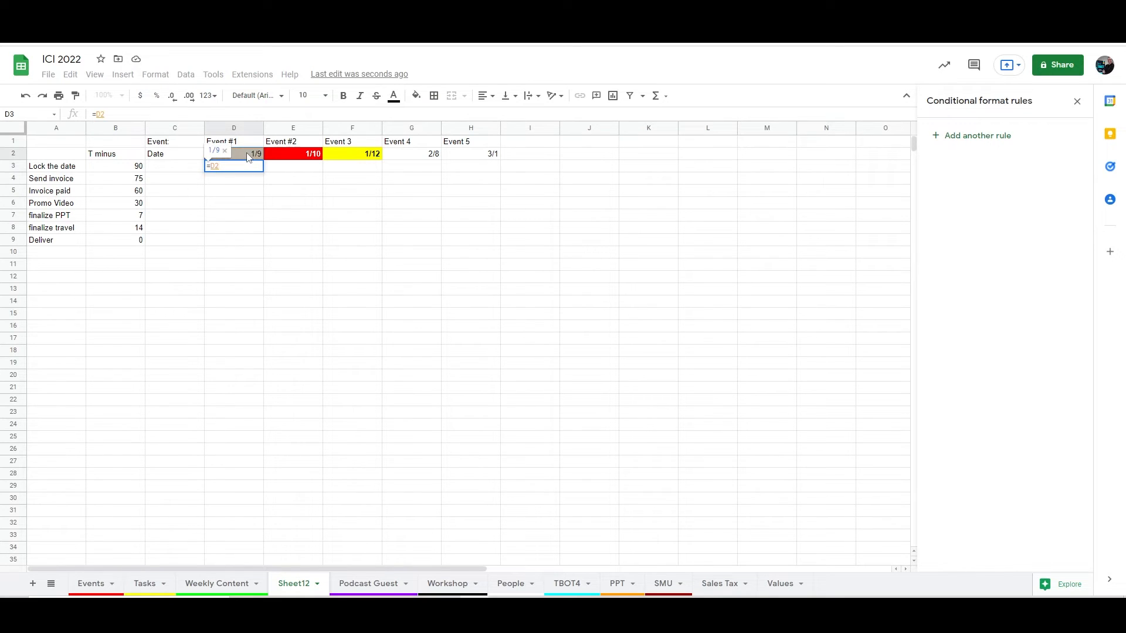
text(-)
click(122, 168)
key(Return)
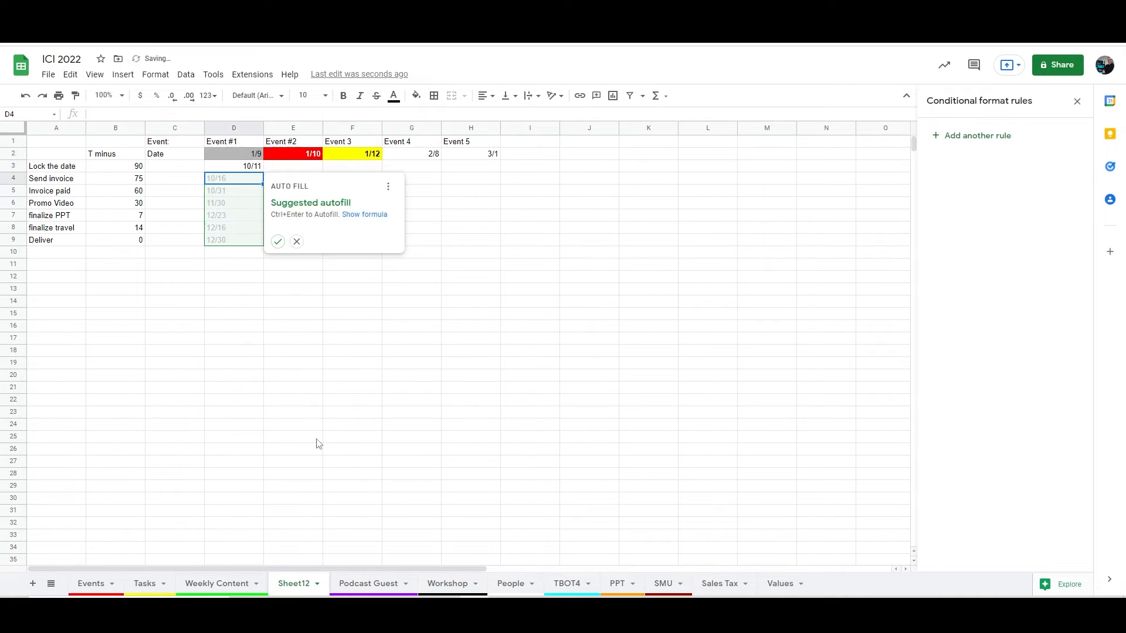
key(Escape)
click(247, 169)
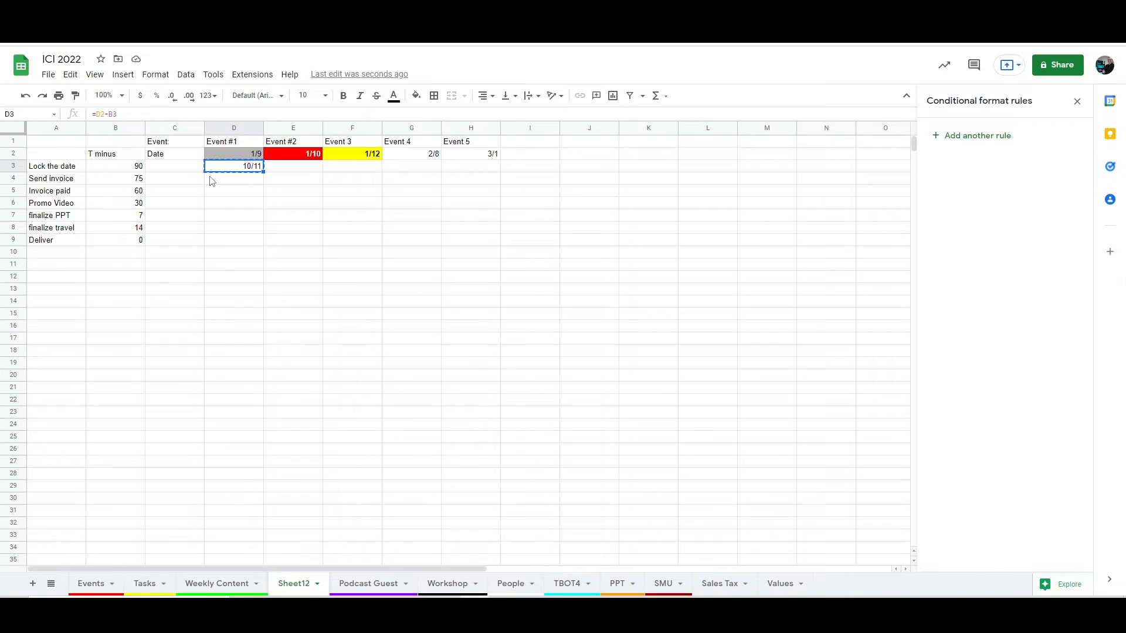
key(Down)
key(Right)
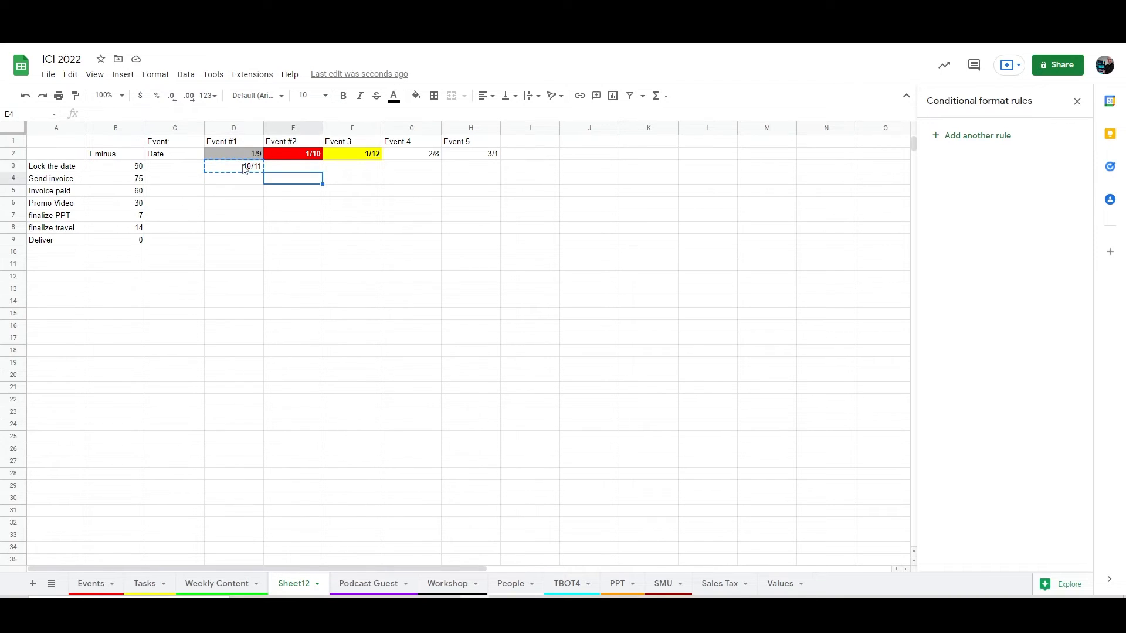
key(Escape)
Lock the date row and the T minus column in D3's formula so it reads =D$2-$B3
click(228, 167)
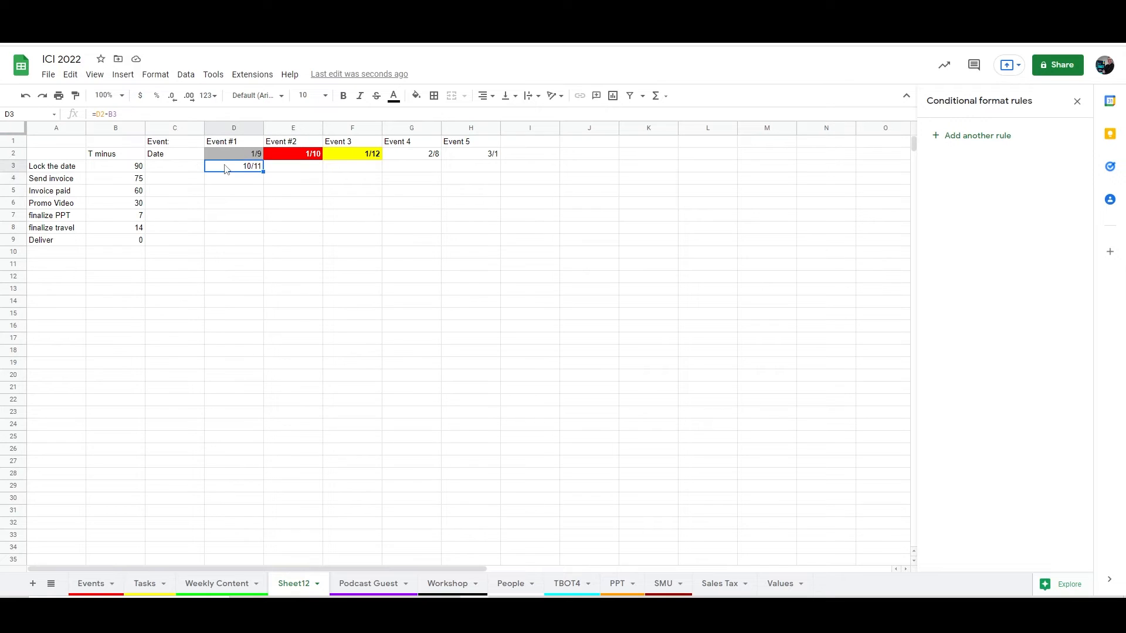
click(102, 113)
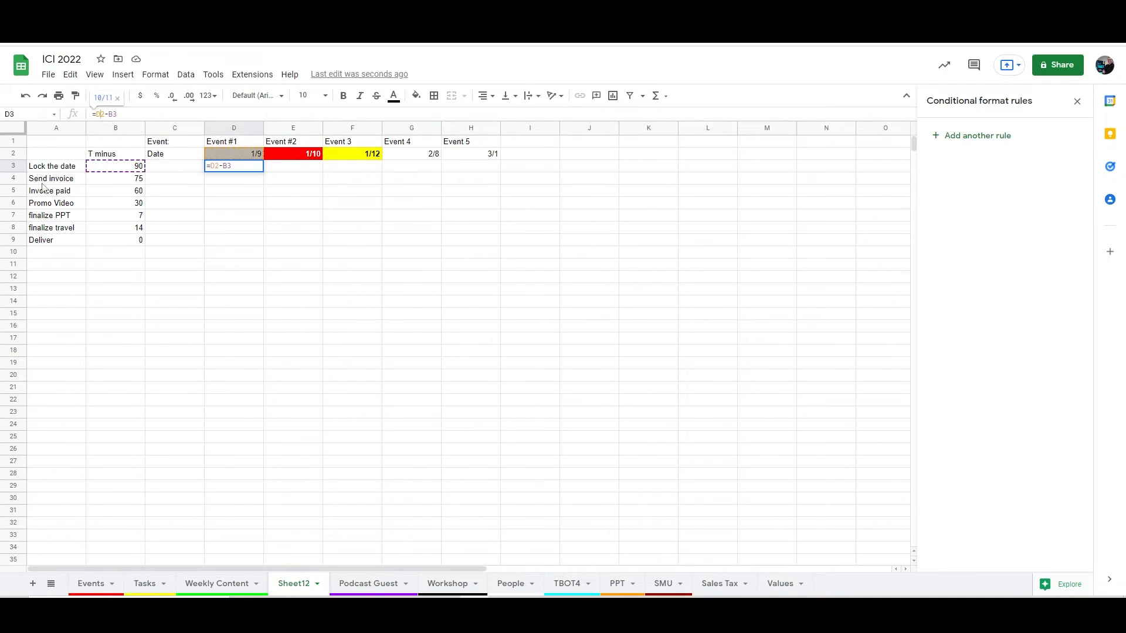
text($)
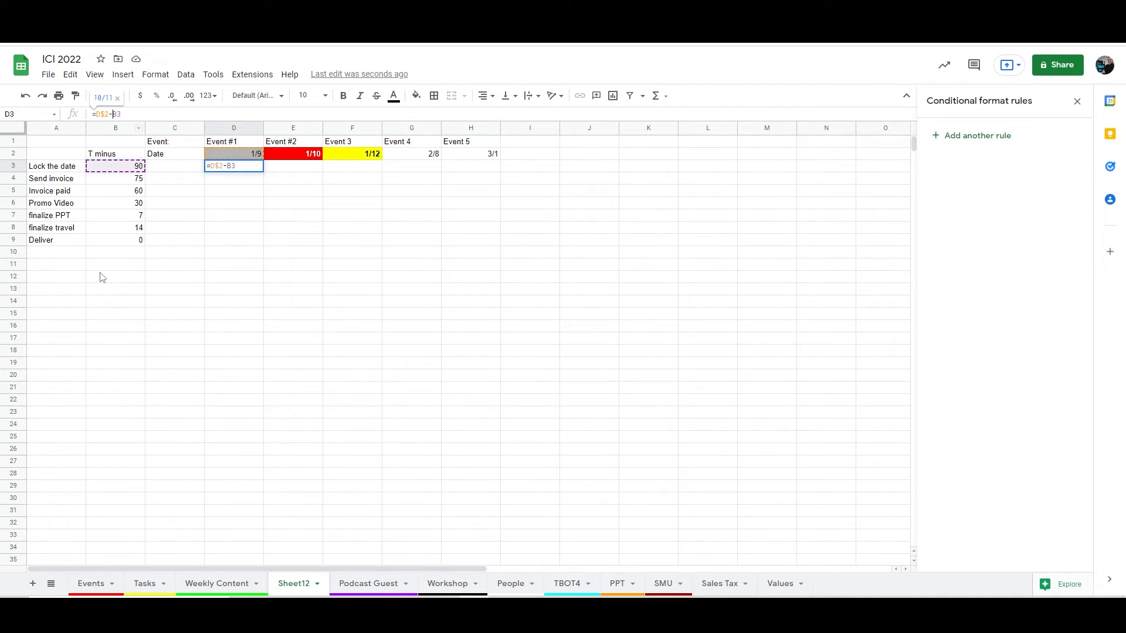
text($)
key(Return)
Copy the D3 formula down to D4:D9 for the remaining Event #1 tasks
key(Up)
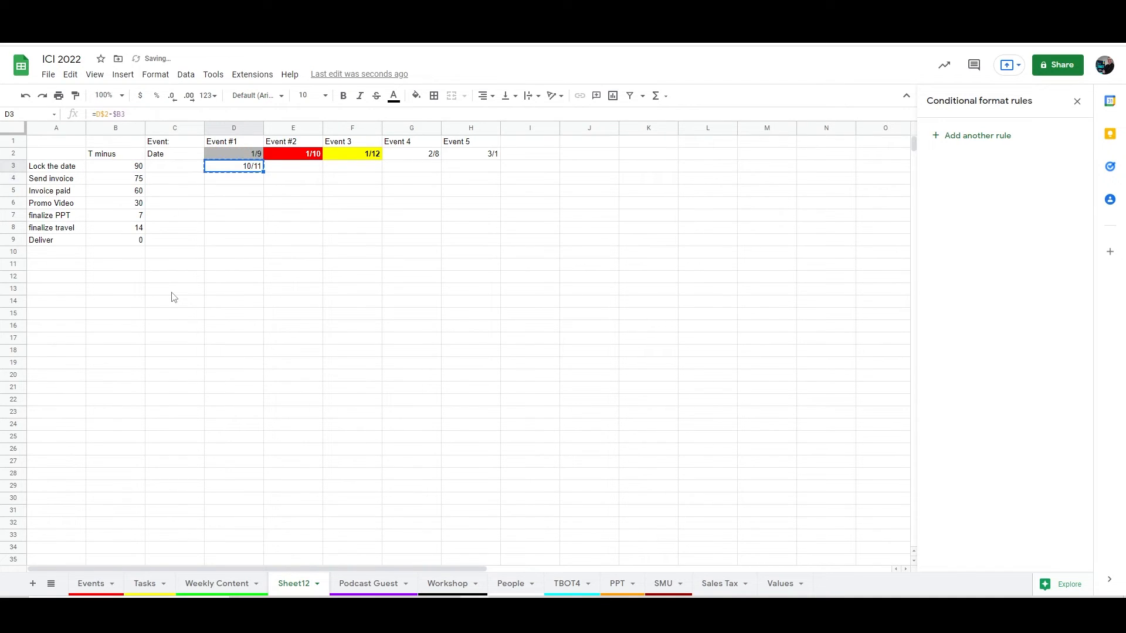
key(Down)
key(shift+Down)
key(shift+Down)
key(shift+Down)
key(shift+Down)
key(shift+Down)
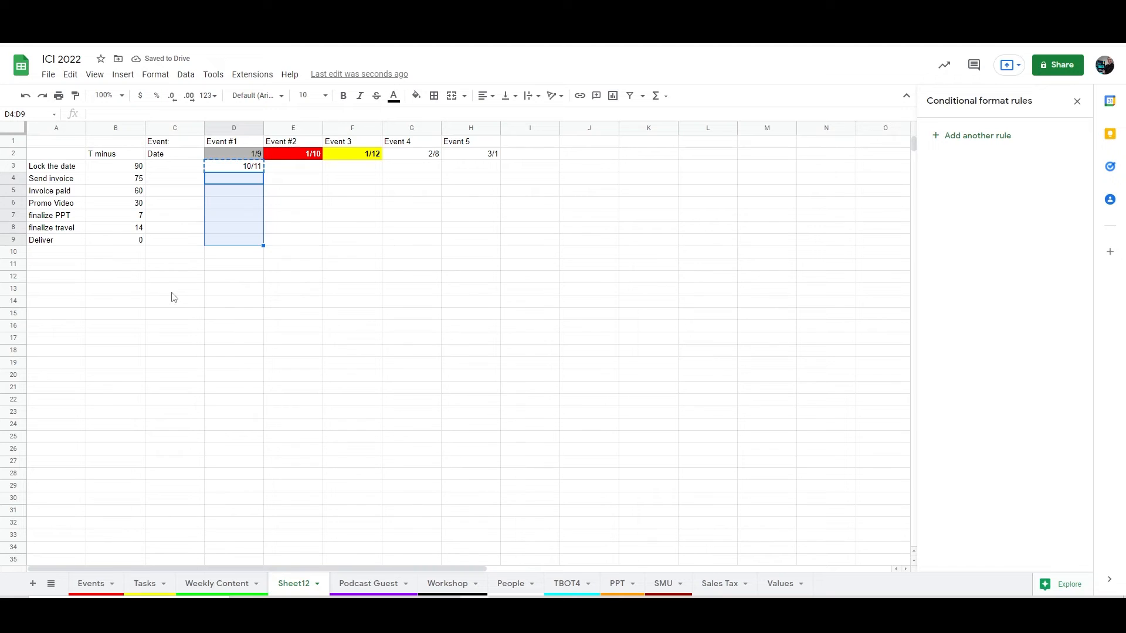
text(10/26 11/10 12/10 1/2 12/26 1/9)
Copy the D3 deadline formula across E3:H9 to fill the task dates for Events 2 through 5
key(Up)
key(Right)
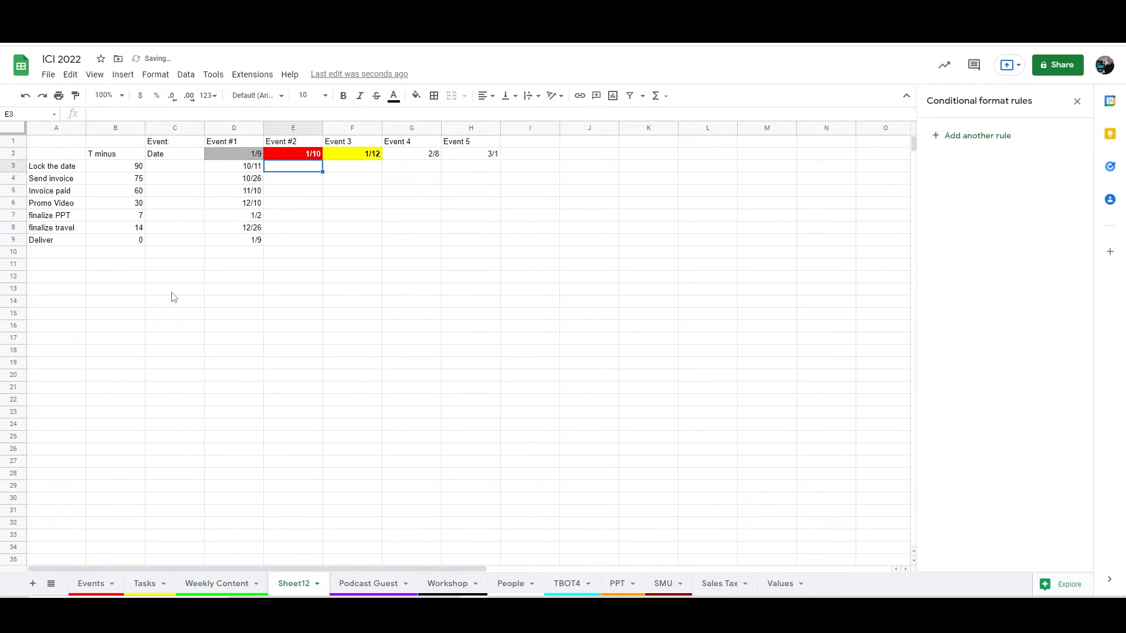
key(shift+Right)
key(shift+Right)
key(shift+Right)
key(shift+Down)
key(shift+Down)
key(shift+Down)
key(shift+Down)
key(shift+Down)
key(shift+Down)
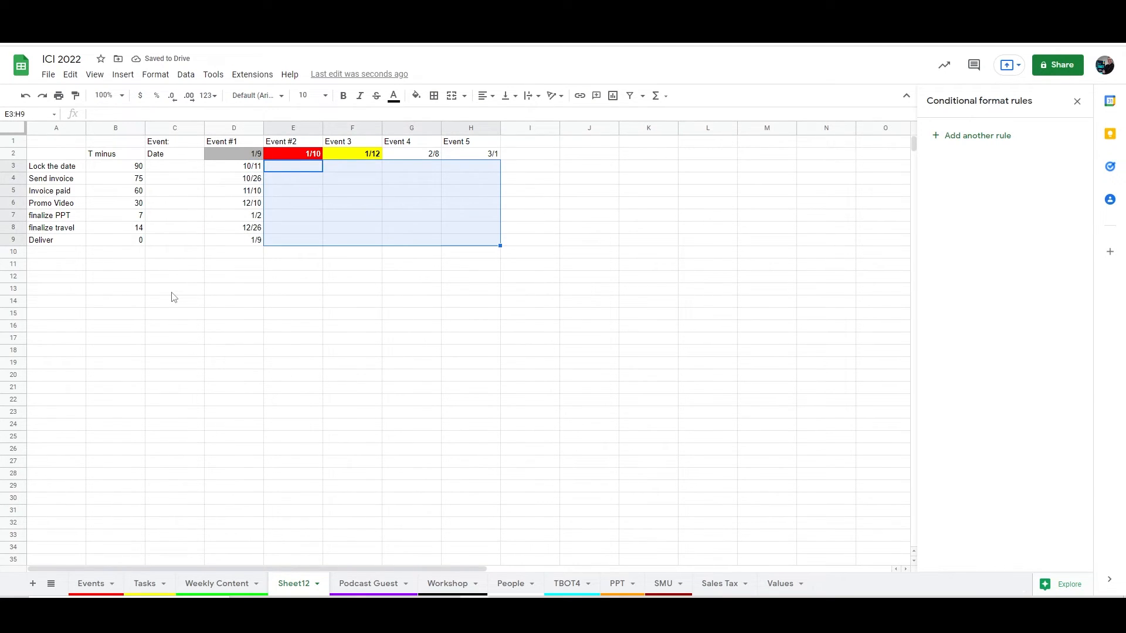
key(ctrl+v)
key(Down)
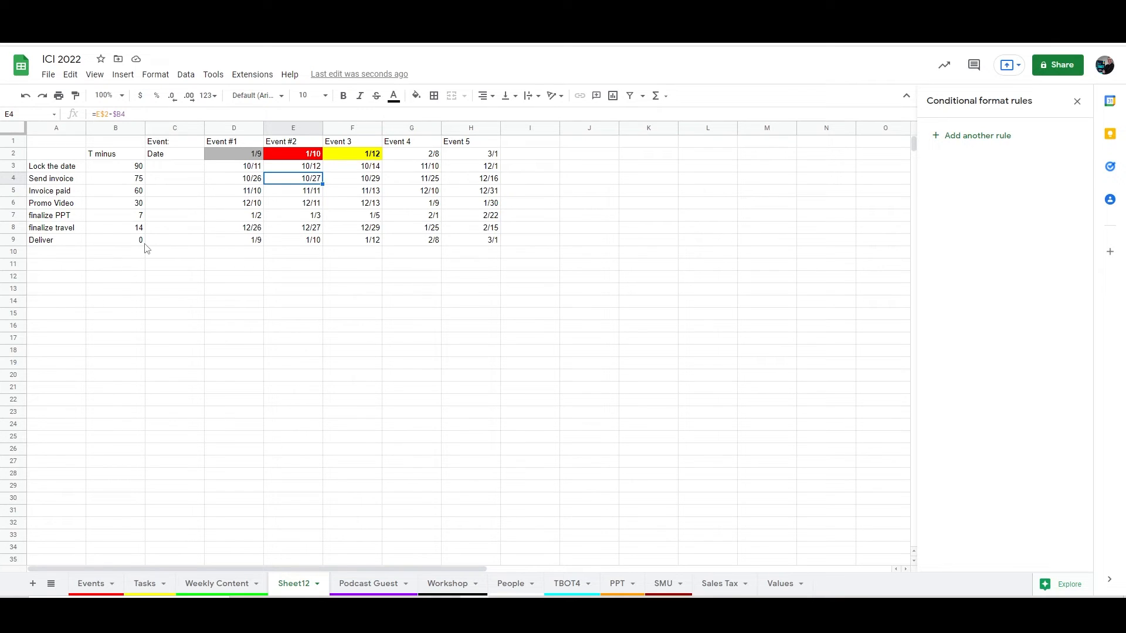
Move the finalize PPT row below the finalize travel row
click(19, 220)
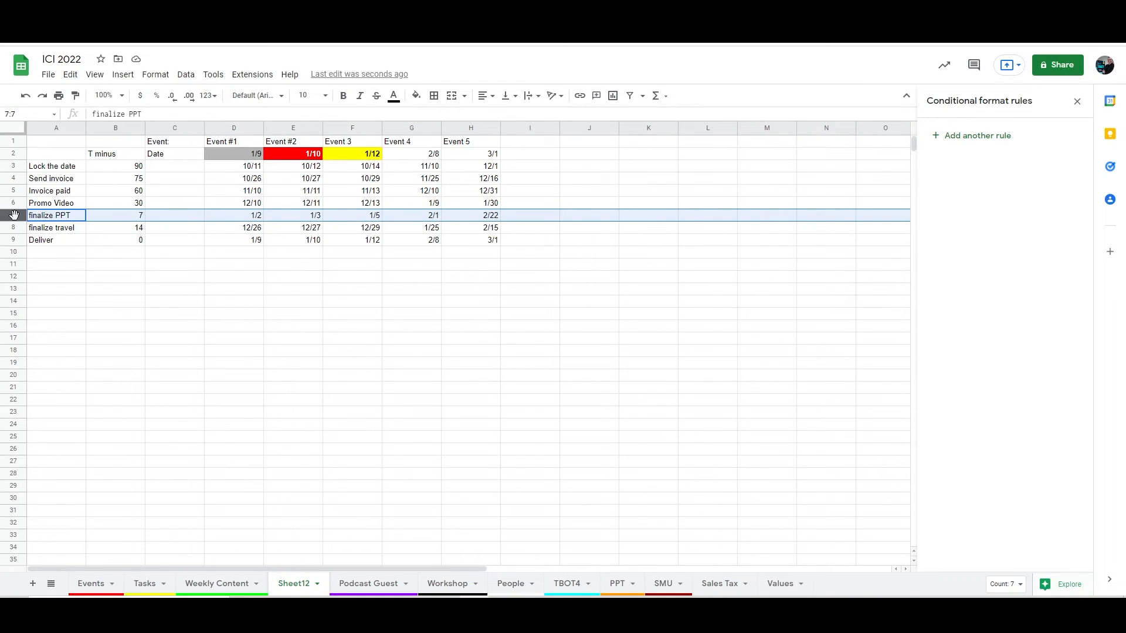
drag(13, 215, 14, 232)
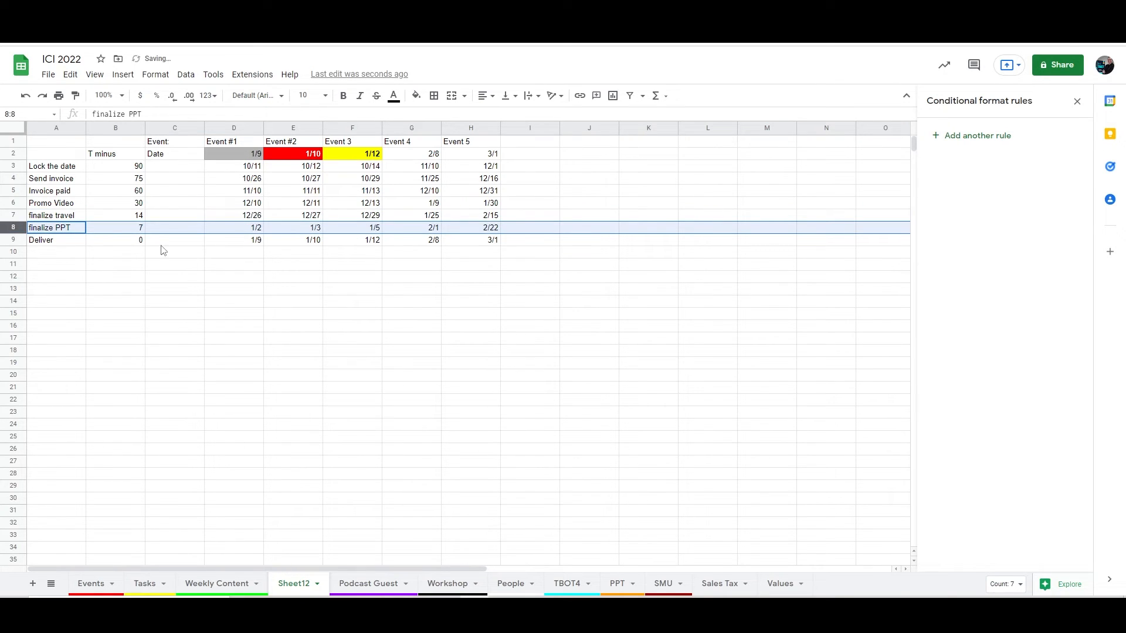
click(163, 265)
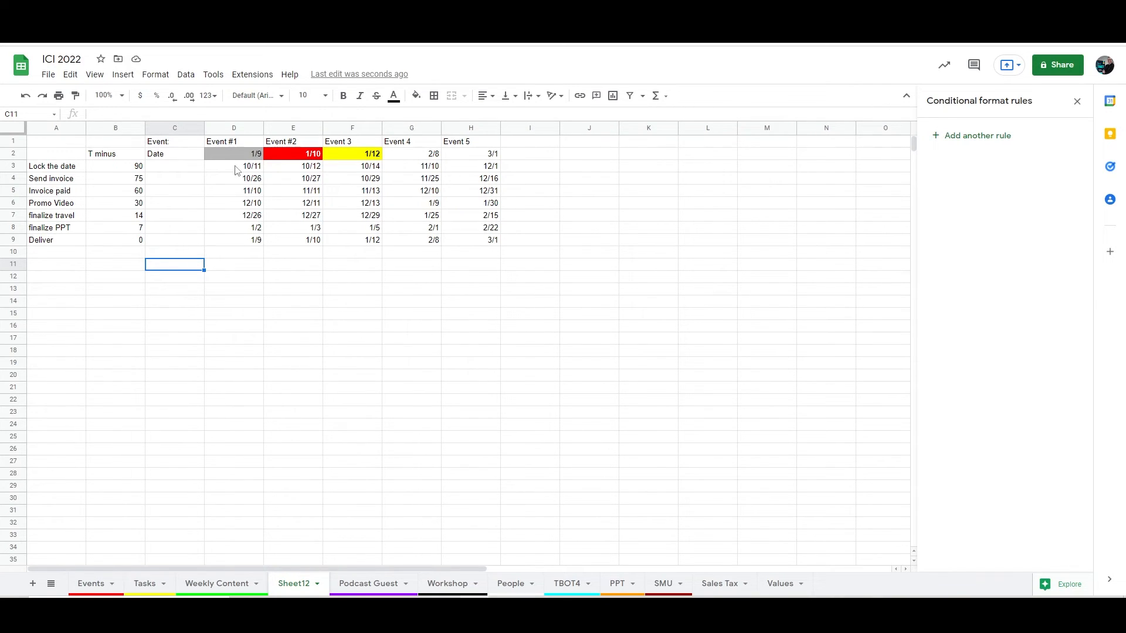
Create a conditional format rule on D3:H9 for dates before the exact date =today()+8
drag(240, 170, 457, 243)
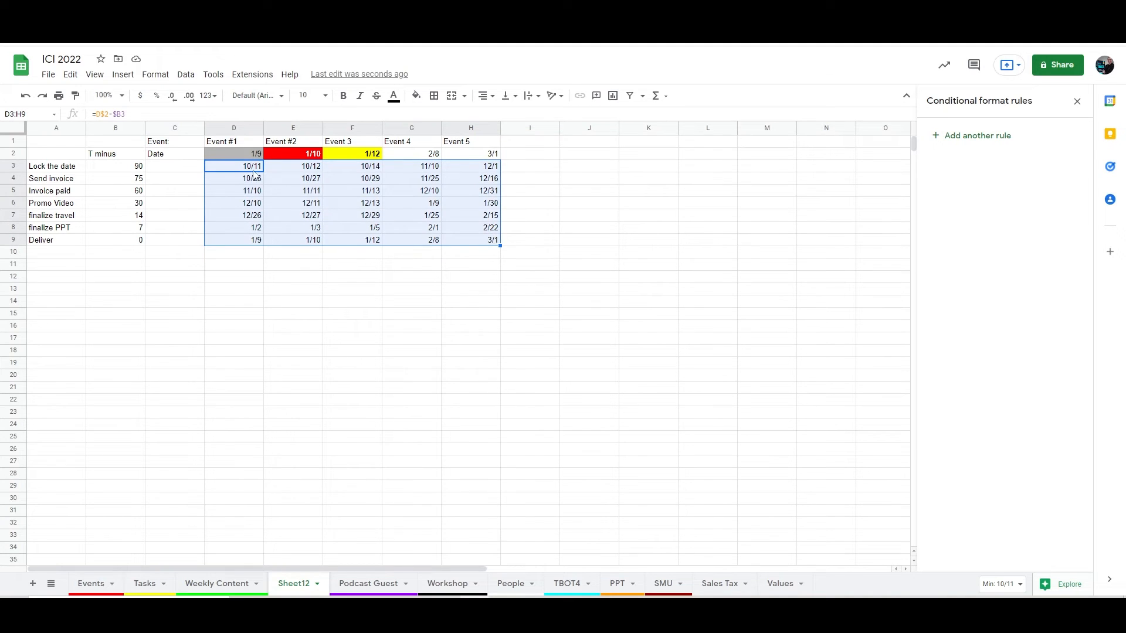
click(953, 141)
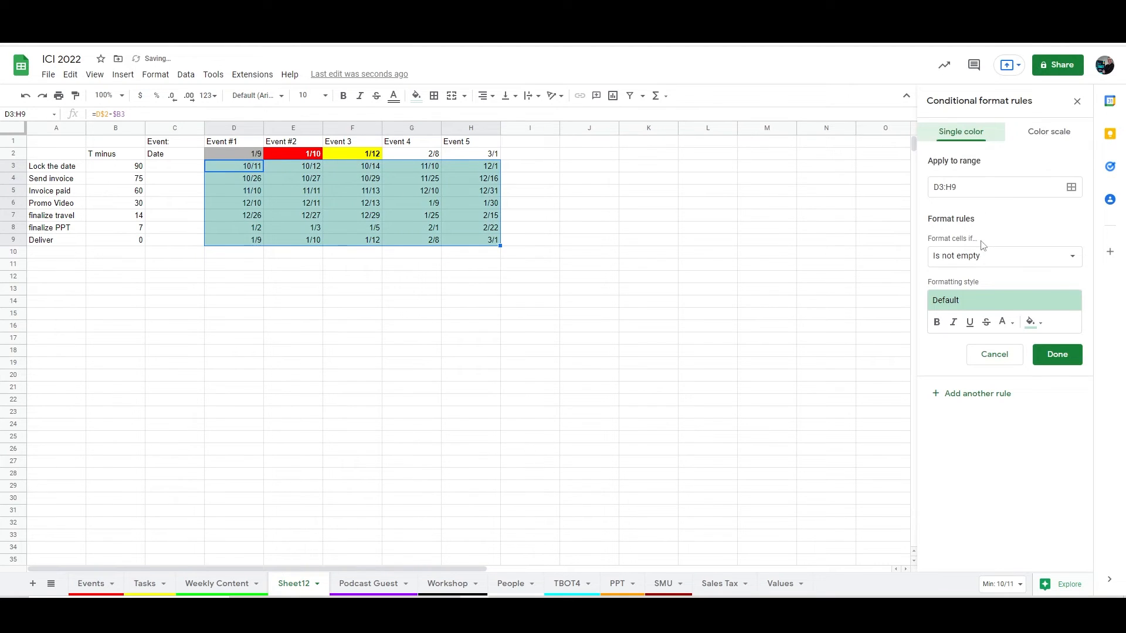
click(974, 258)
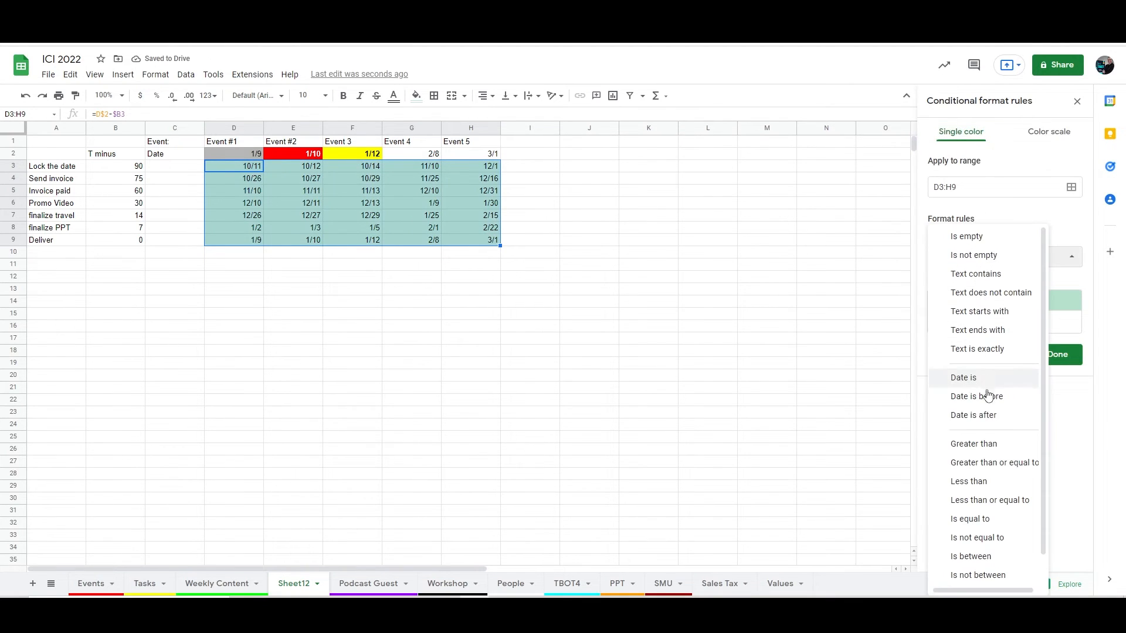
click(985, 397)
click(966, 287)
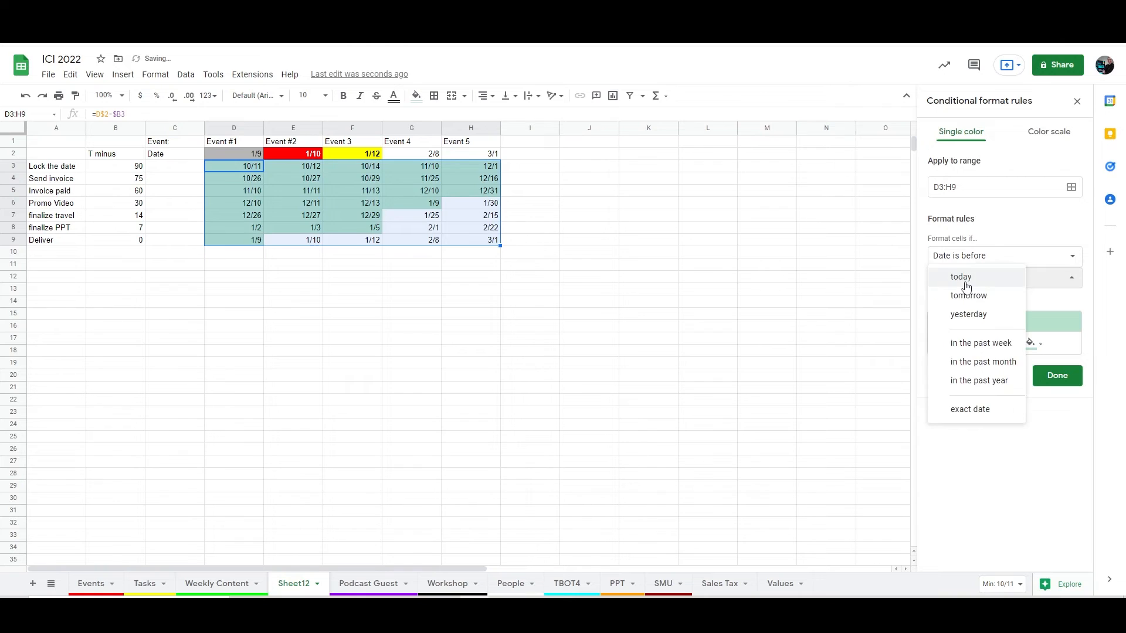
click(963, 411)
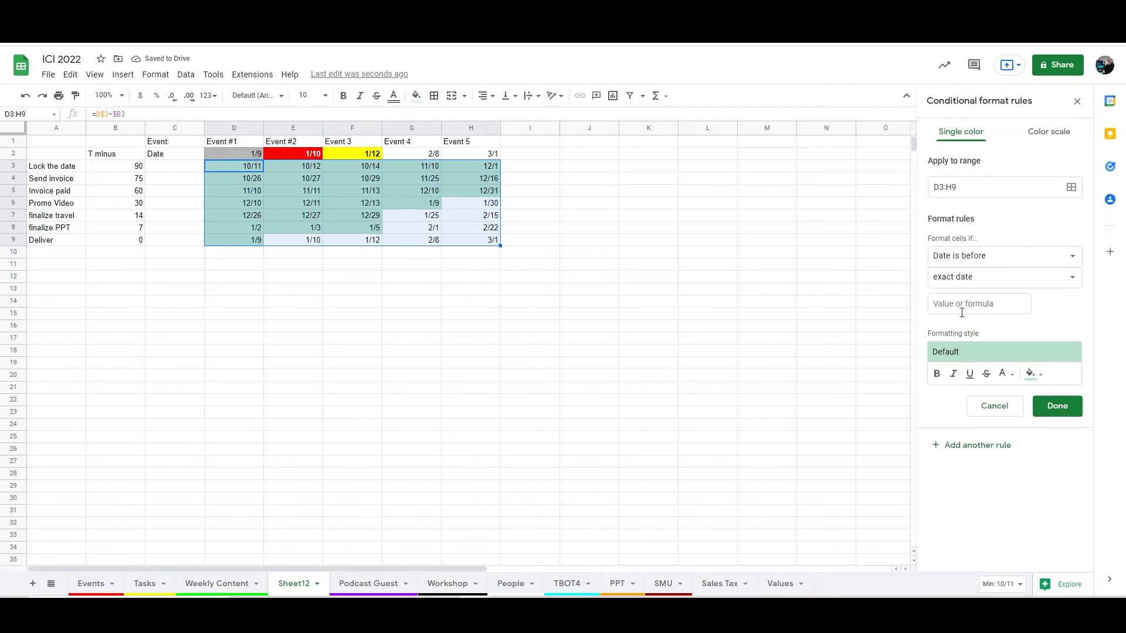
click(959, 303)
text(=to)
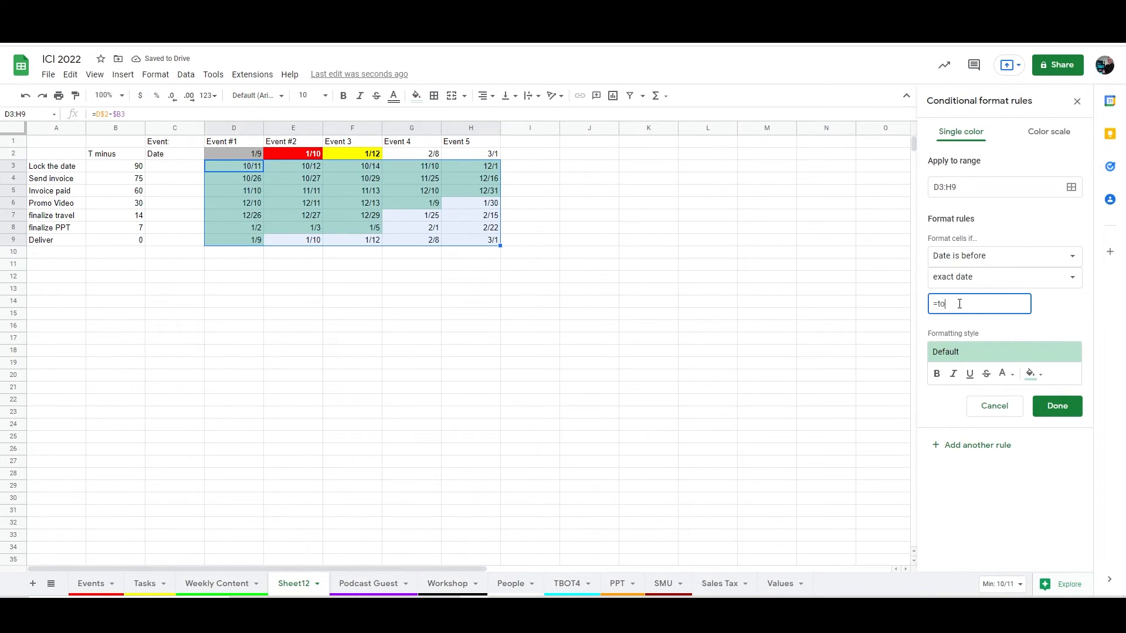
text(day()+8)
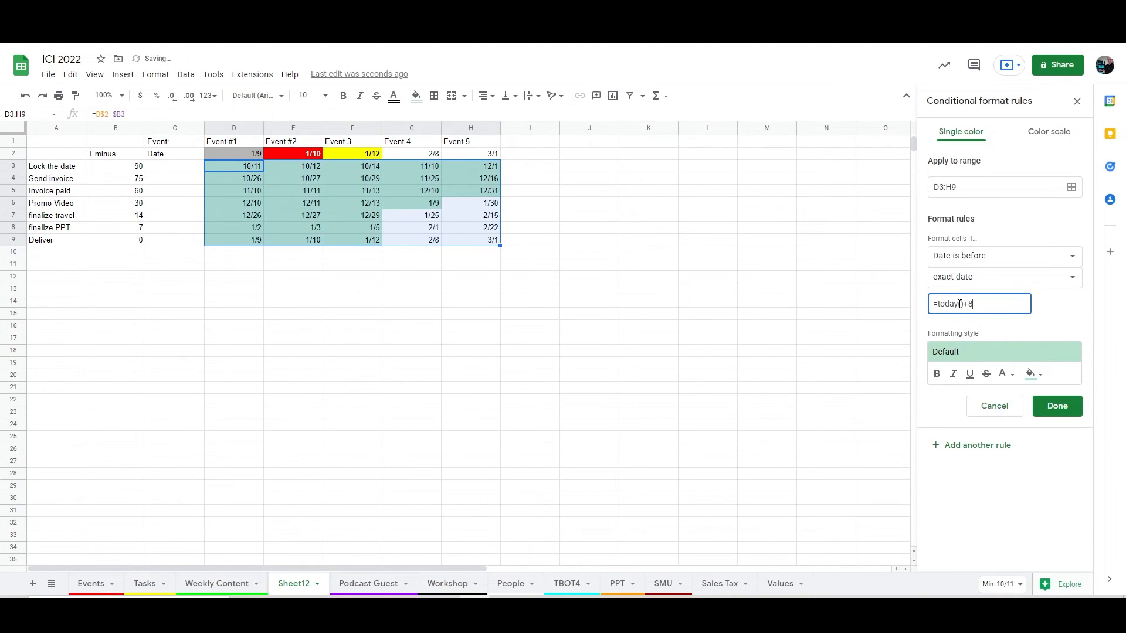
Style the =today()+8 rule with a red fill and bold white text
click(1044, 380)
click(932, 259)
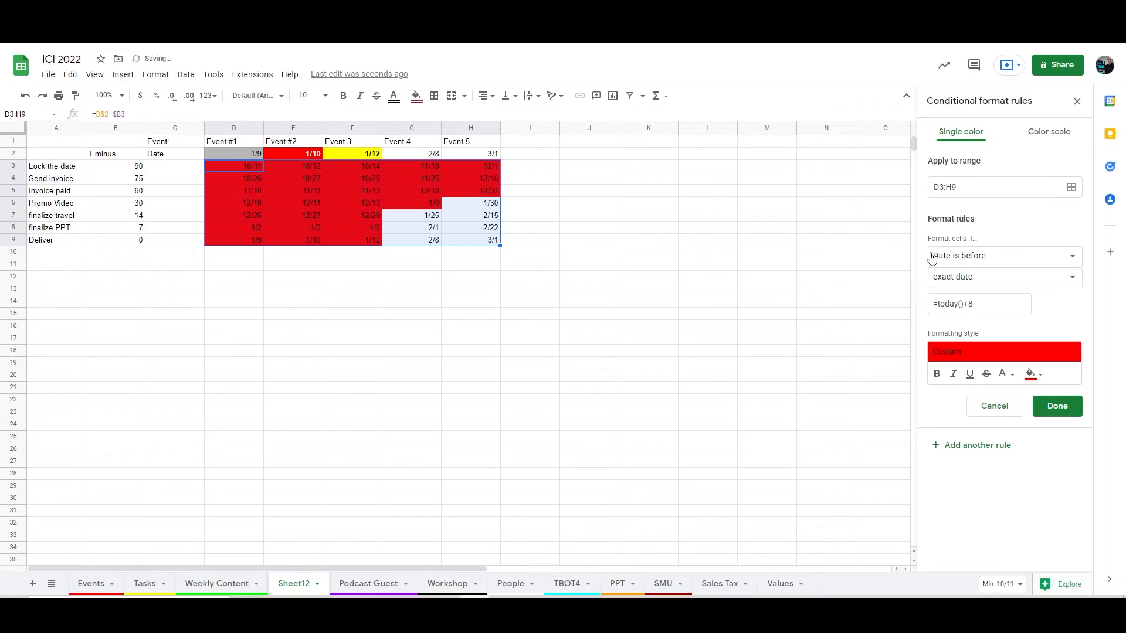
click(1003, 376)
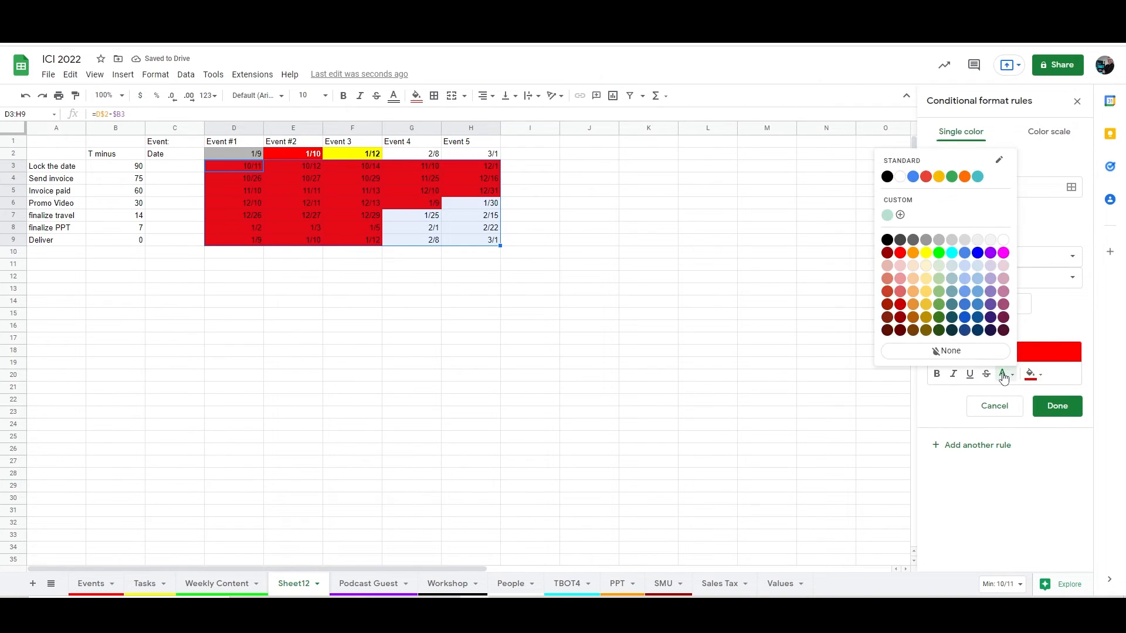
click(900, 177)
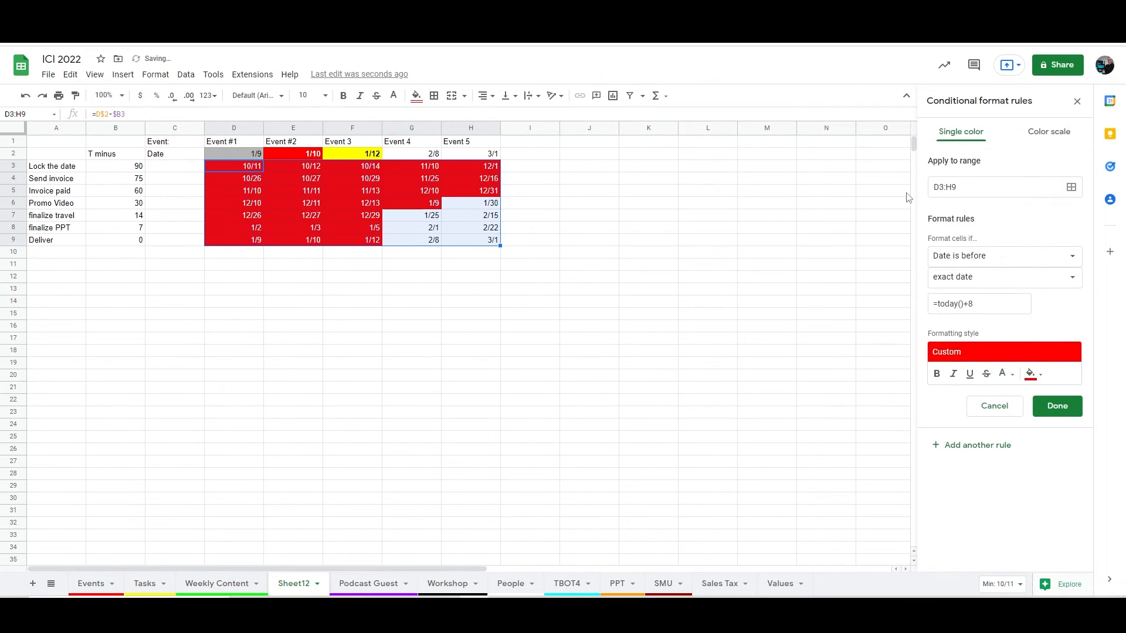
click(936, 374)
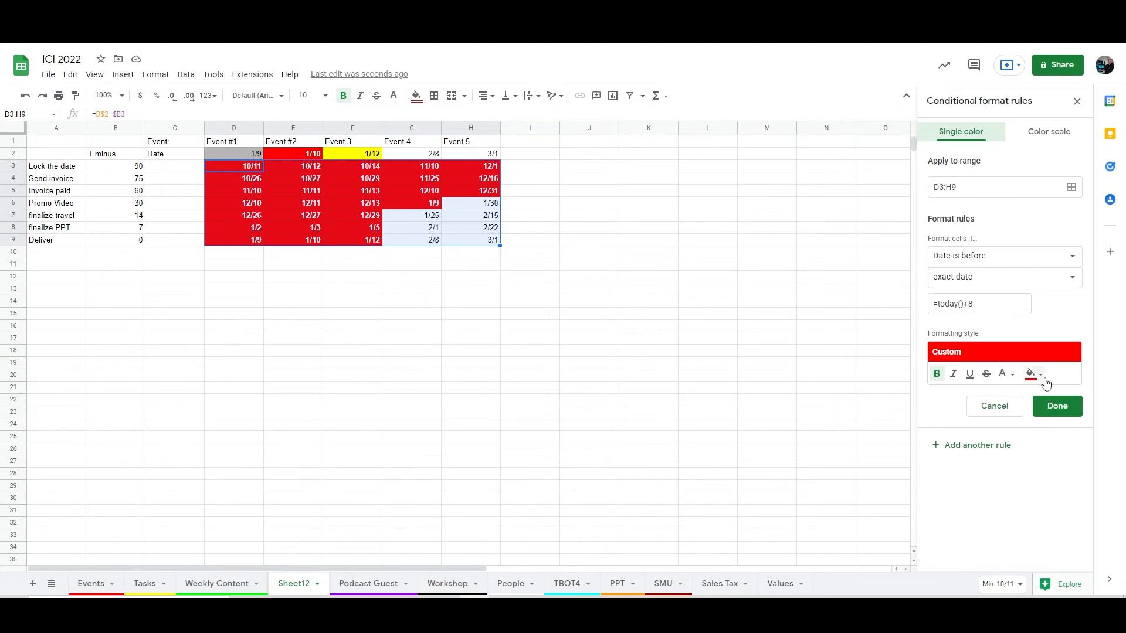
Add another D3:H9 rule for dates before =today()+15, with a yellow fill and bold black text
click(1003, 303)
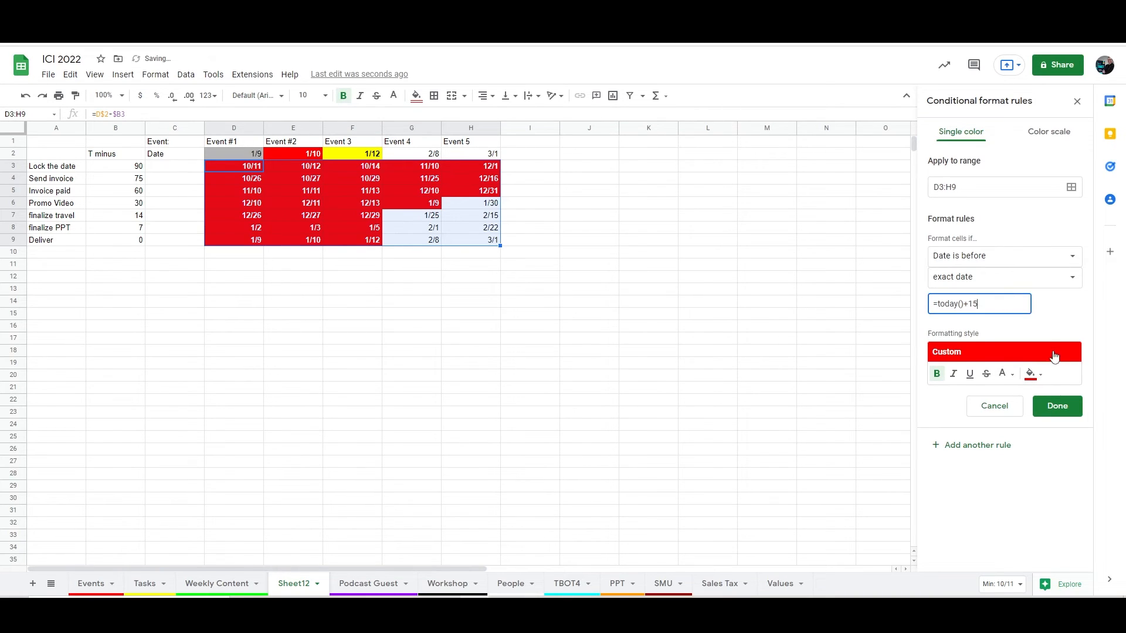
click(1045, 376)
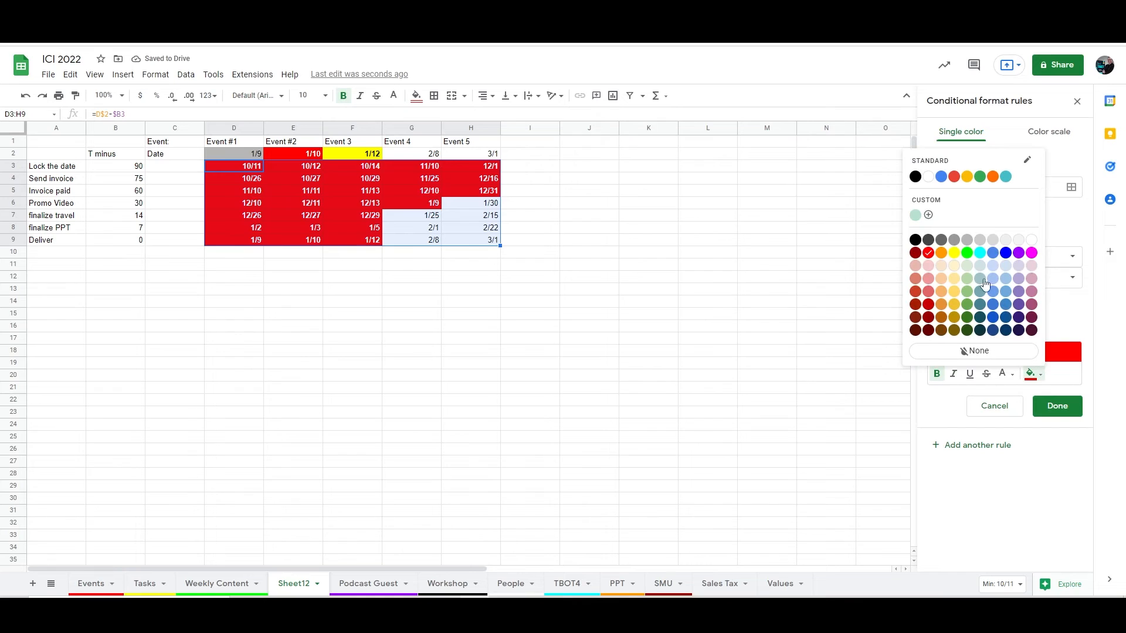
click(955, 256)
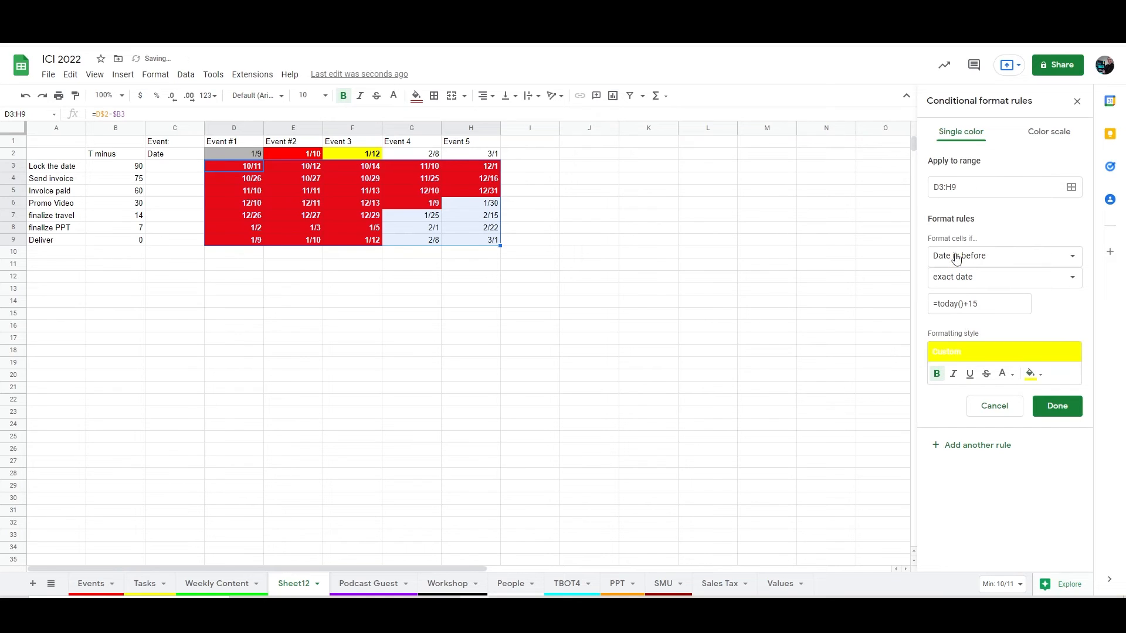
click(1004, 374)
click(887, 240)
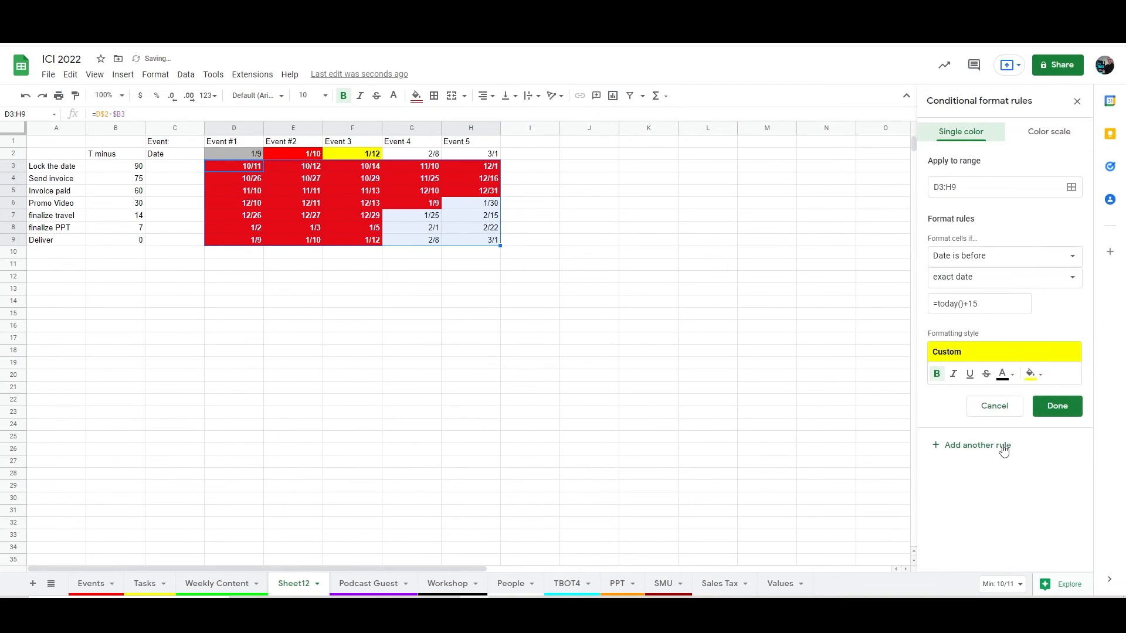
Add a third D3:H9 rule for dates before =today()+31, with a pale yellow fill and non-bold text
click(984, 304)
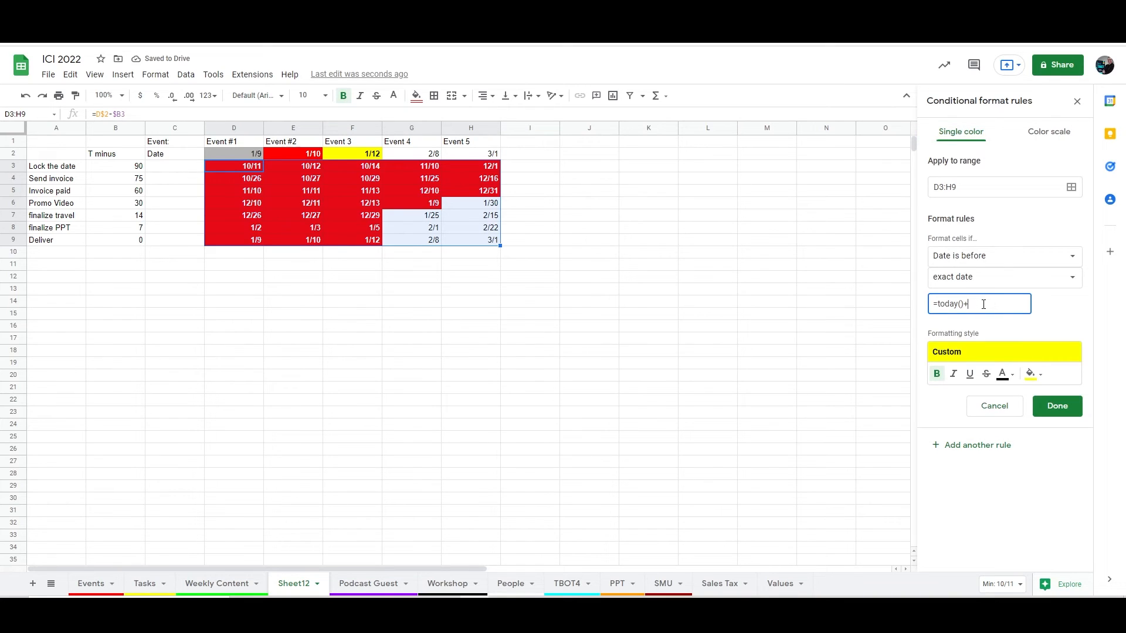
text(31)
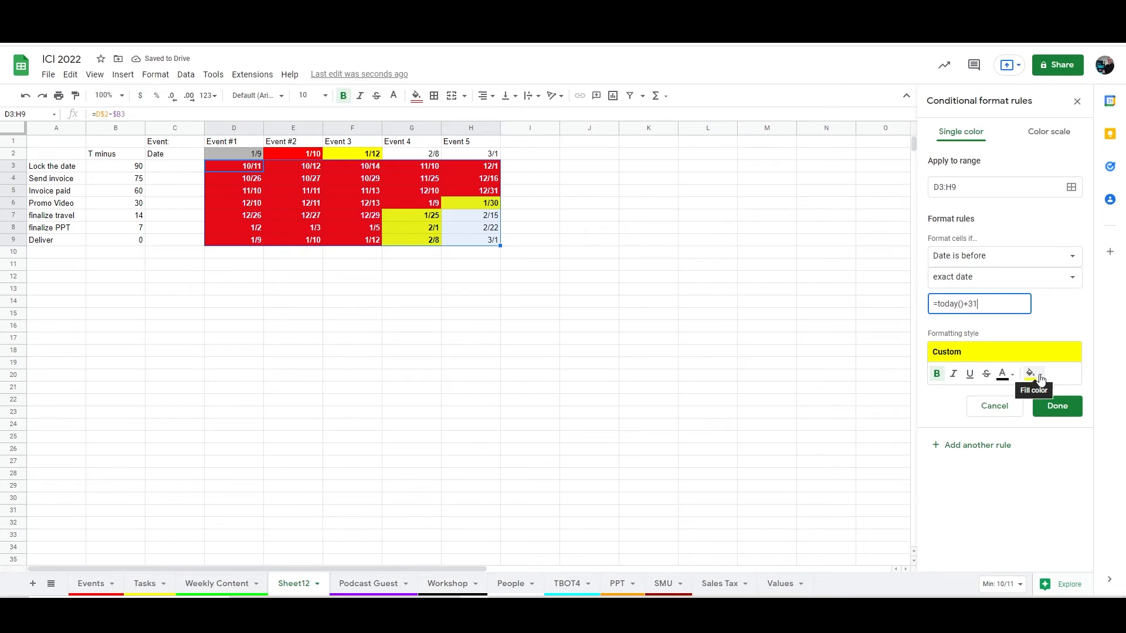
click(1040, 378)
click(955, 269)
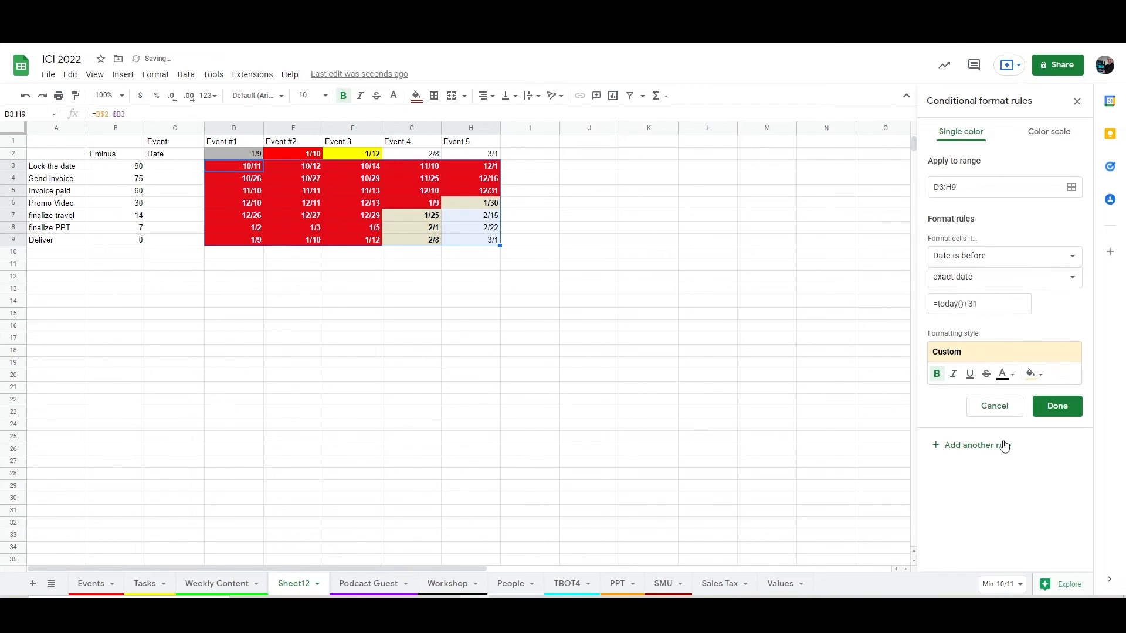
click(936, 373)
Add a D3:H9 rule that fills cells light gray when their text starts with "done", and finish the rules
click(980, 448)
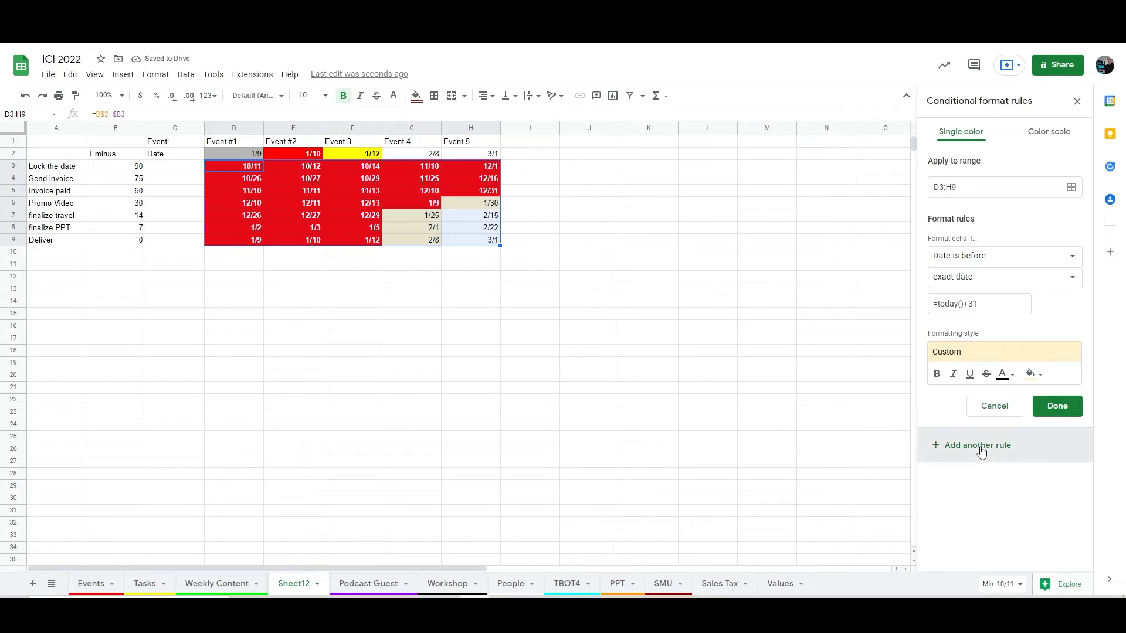
click(960, 259)
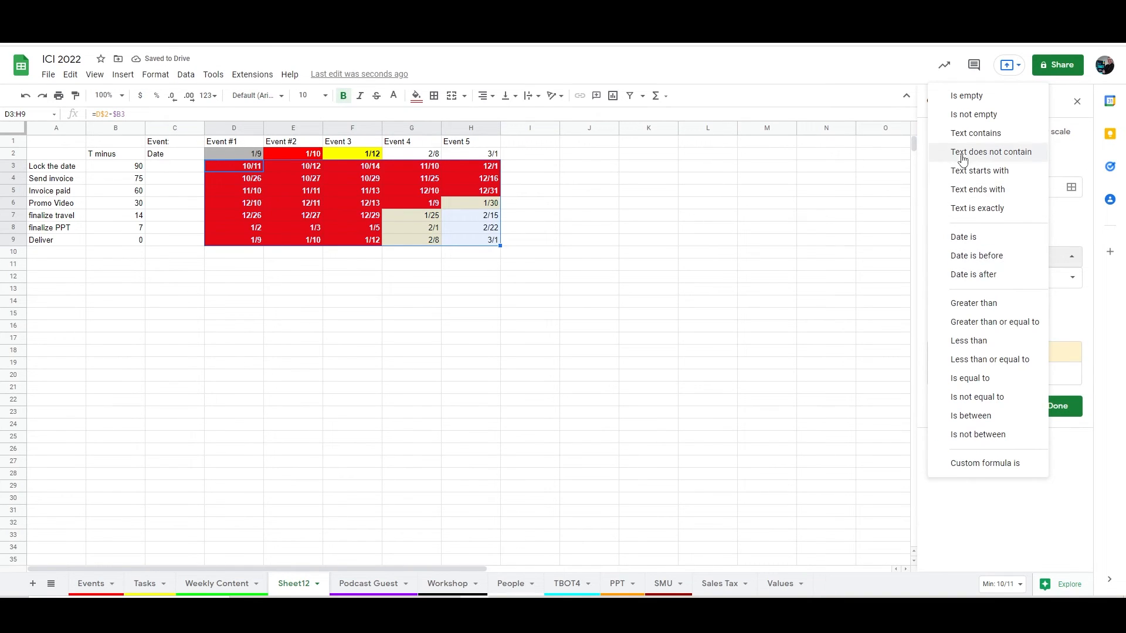
click(968, 171)
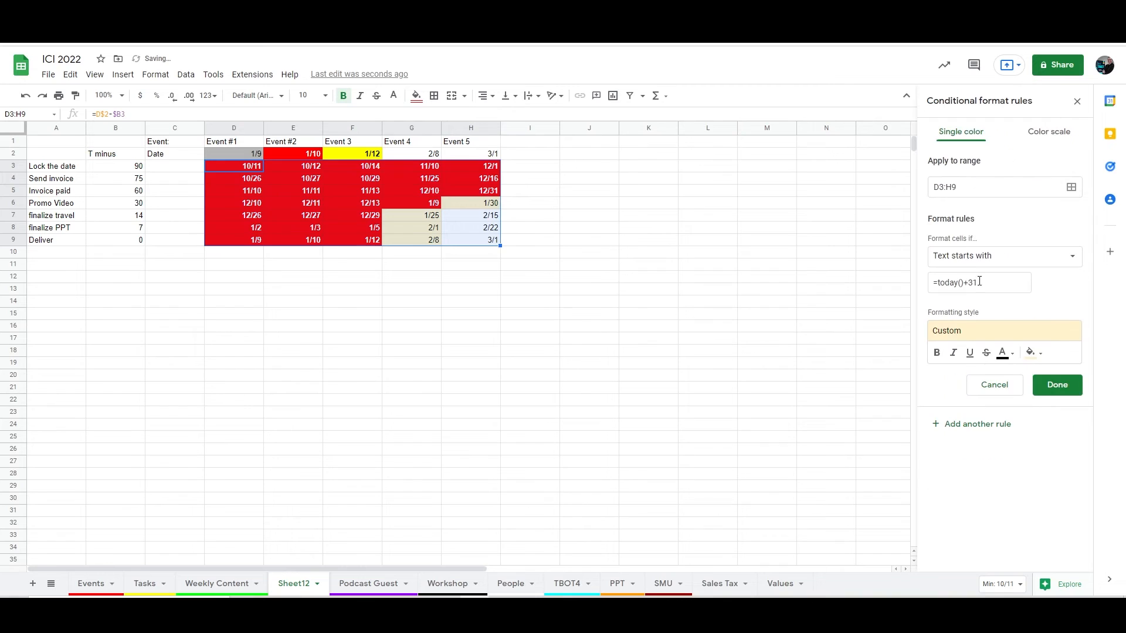
click(986, 282)
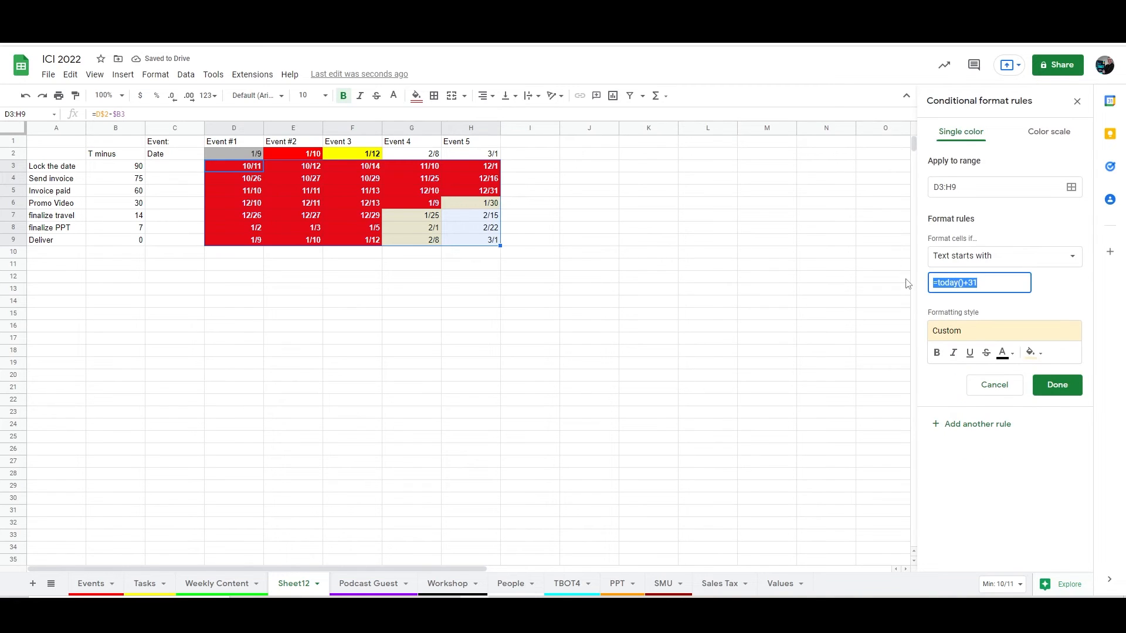
text(done)
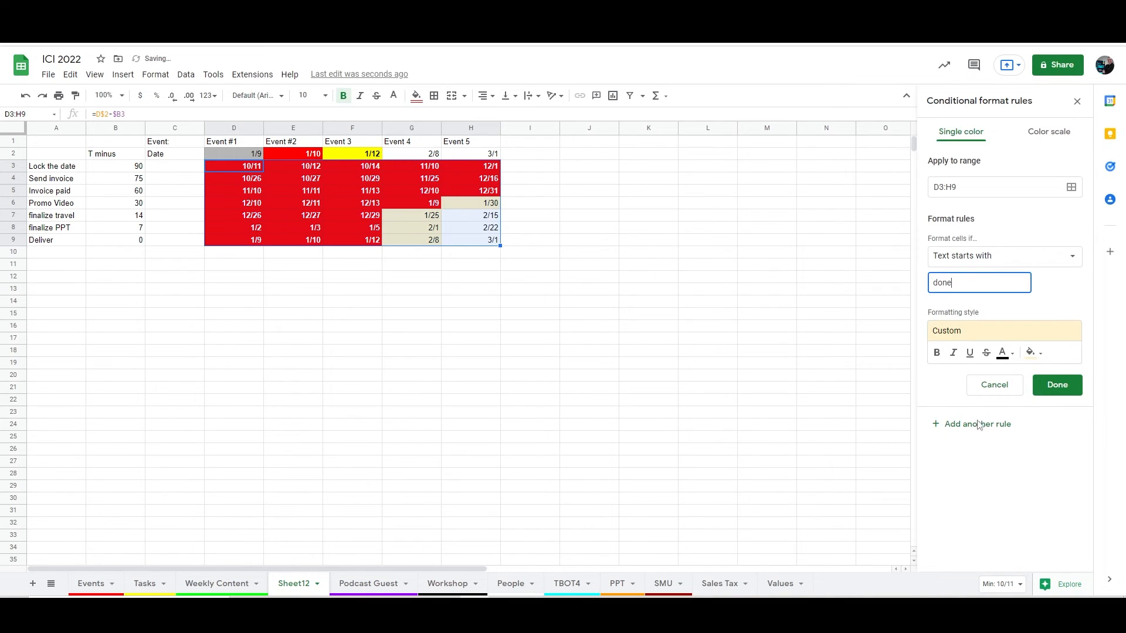
click(1033, 353)
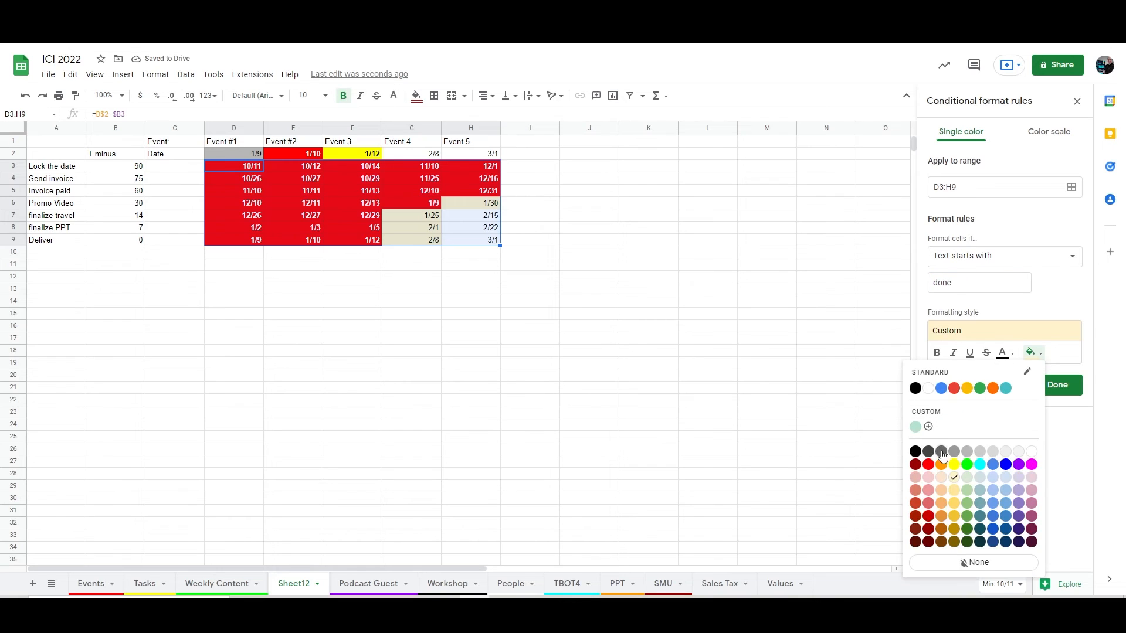
click(980, 452)
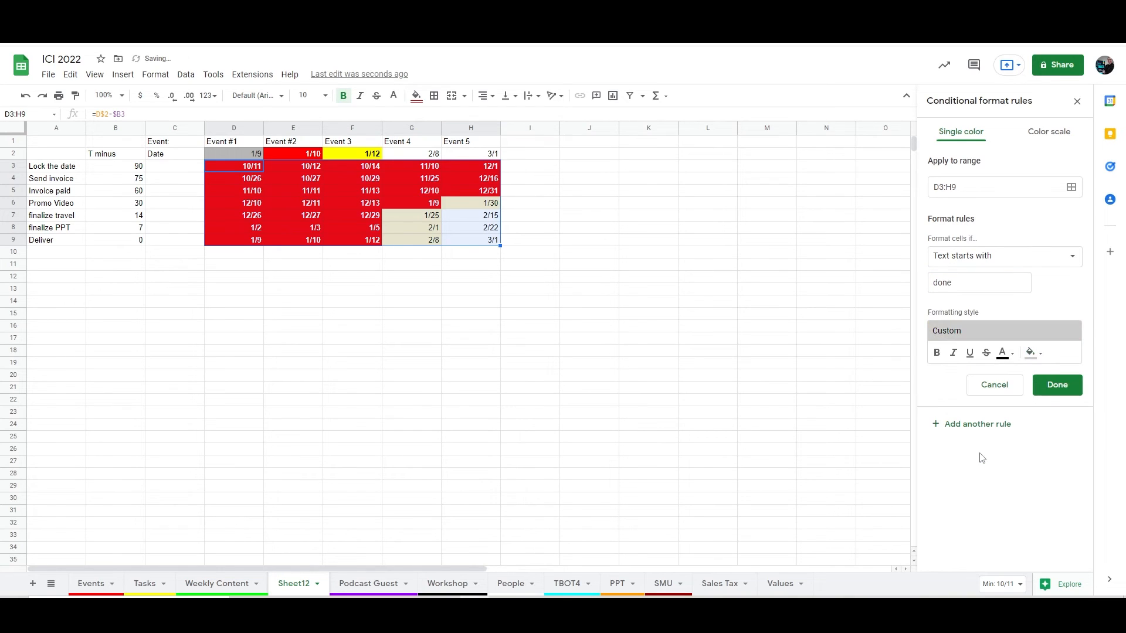
click(1057, 384)
click(491, 378)
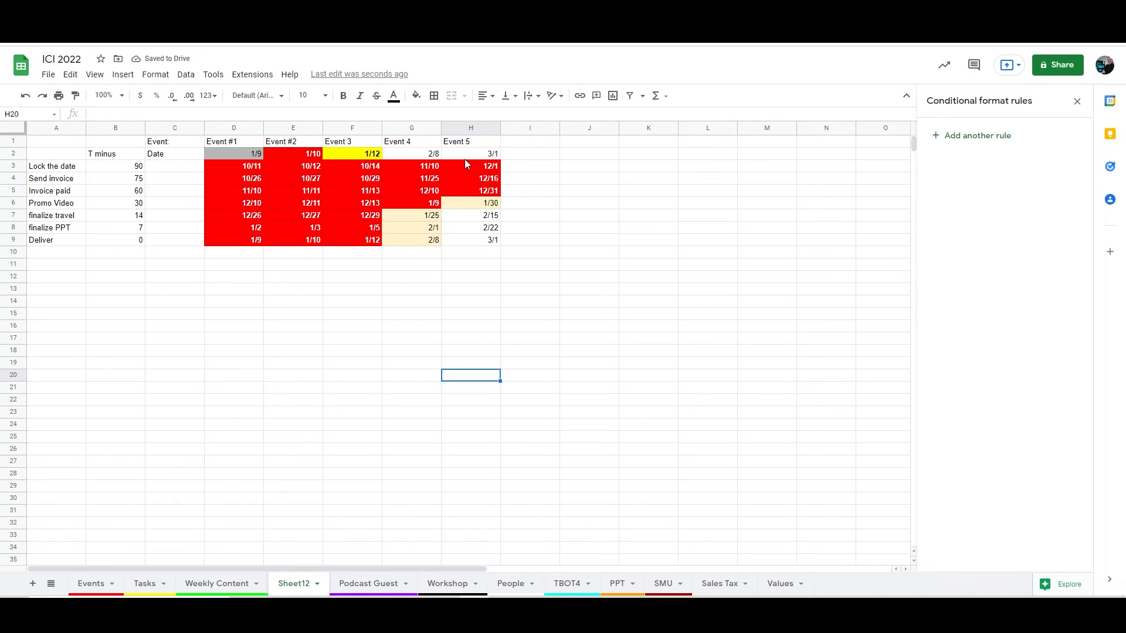
Mark the Lock the date task as done for Event #1 and Event #2 in D3 and E3
click(243, 168)
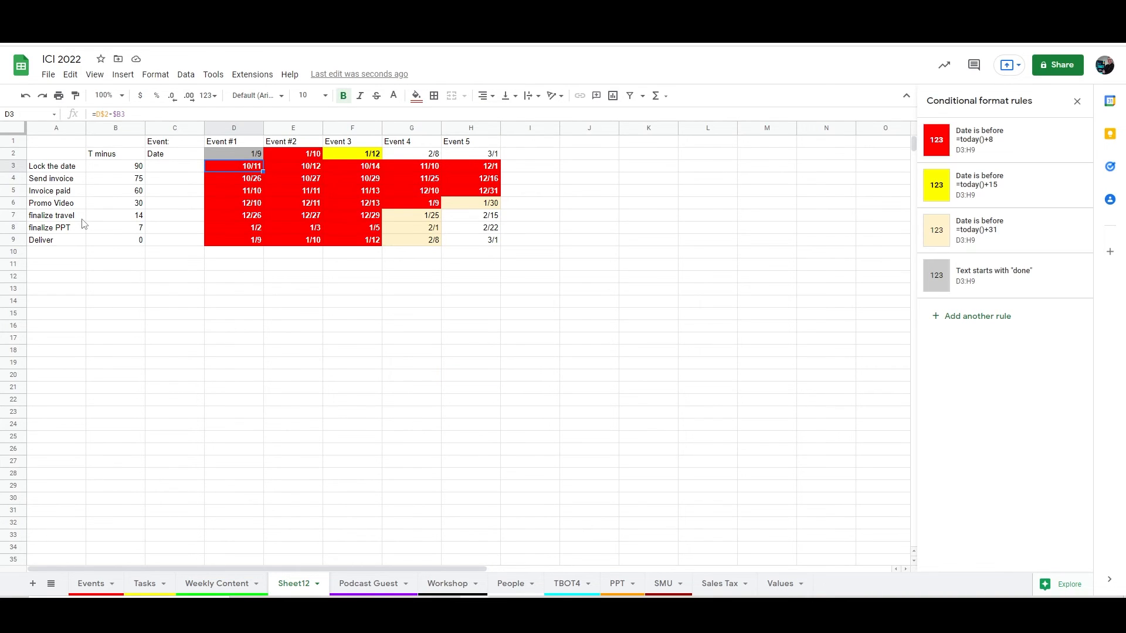
text(done)
key(Tab)
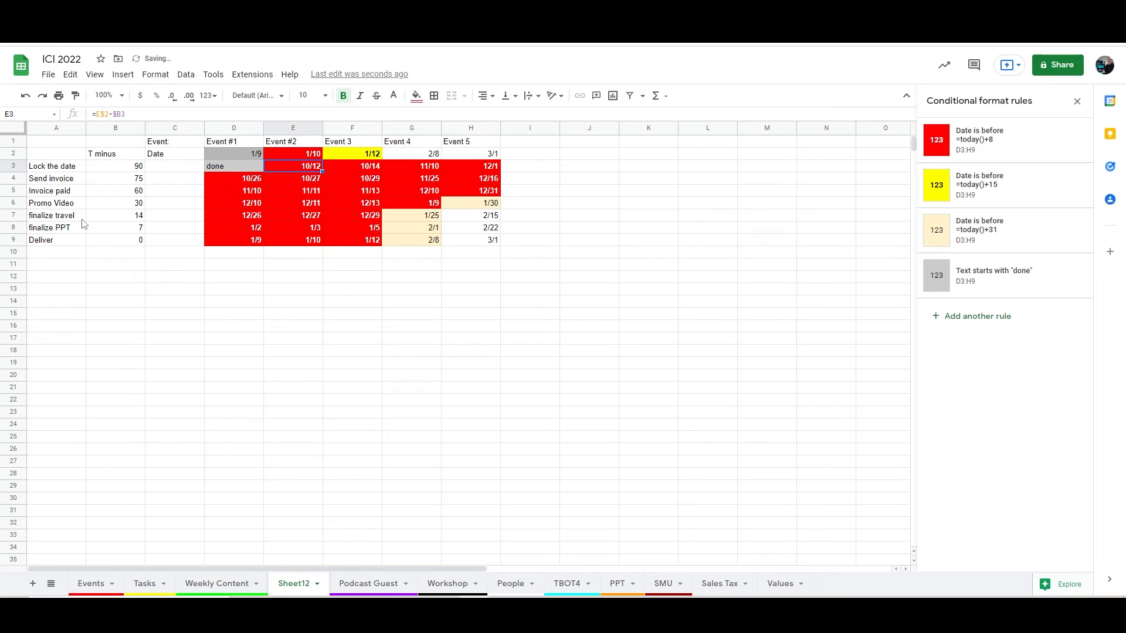
text(done)
key(Tab)
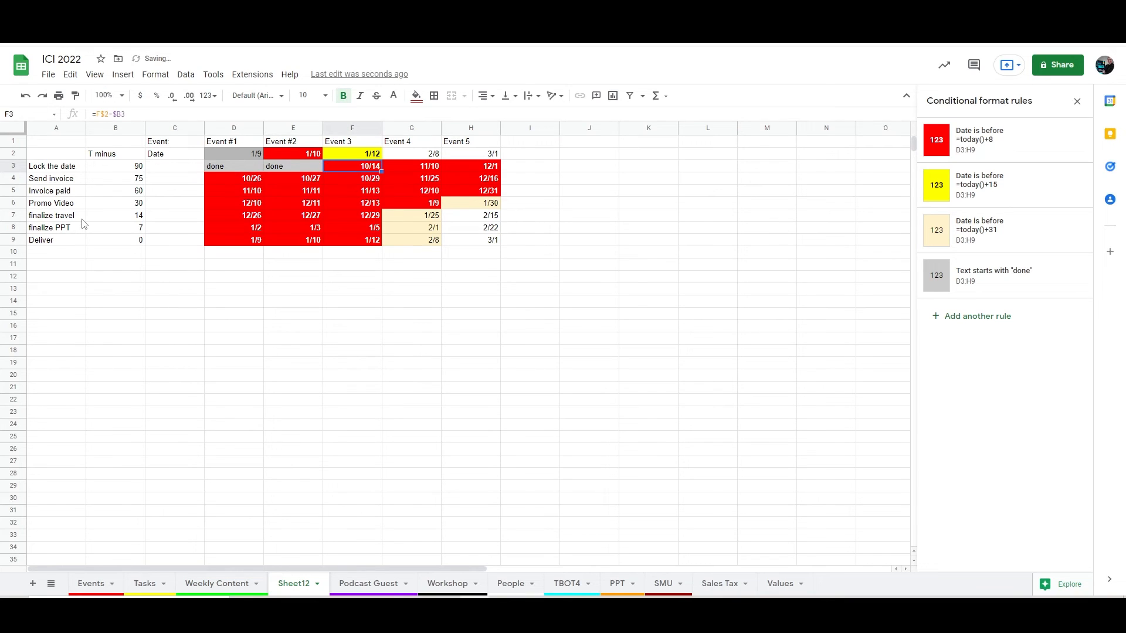
Mark the Lock the date task as Done, DONE and done for Events 3, 4 and 5 in F3:H3
text(Done)
key(Return)
key(Up)
key(Right)
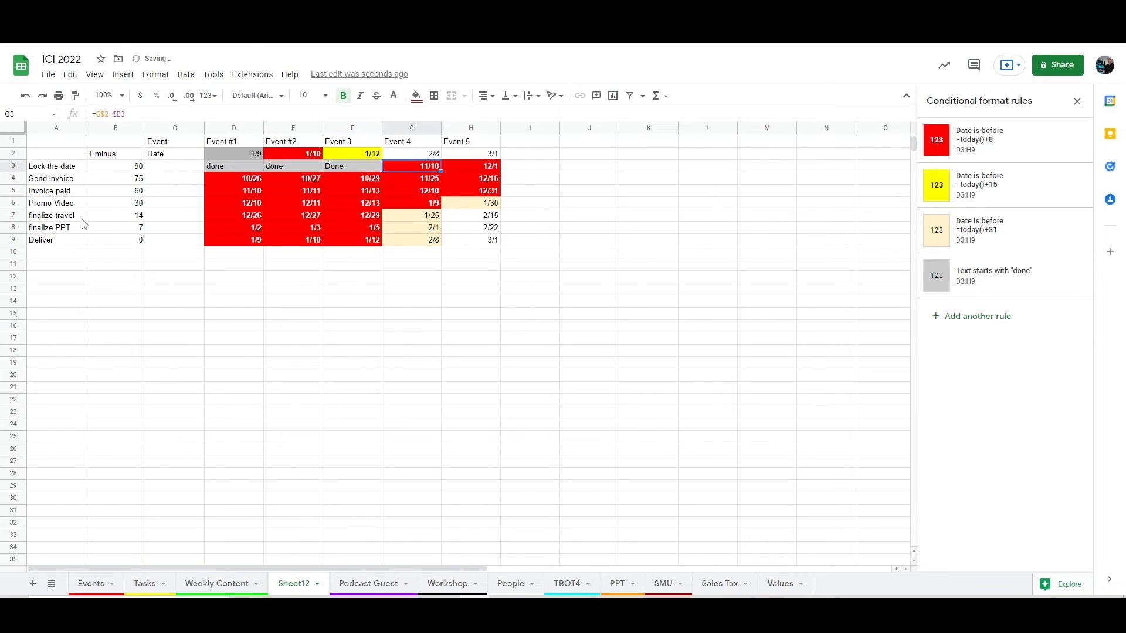
text(DONE)
key(Tab)
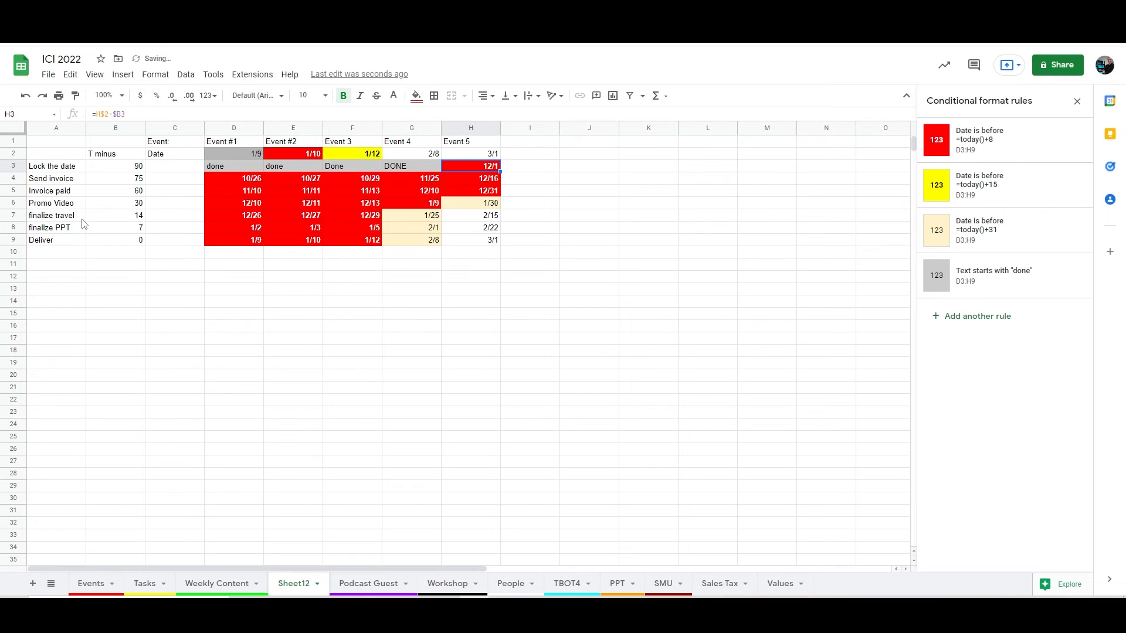
text(done)
key(Return)
Mark the Send invoice task as done for Event #1 in D4
key(Left)
key(Left)
key(Left)
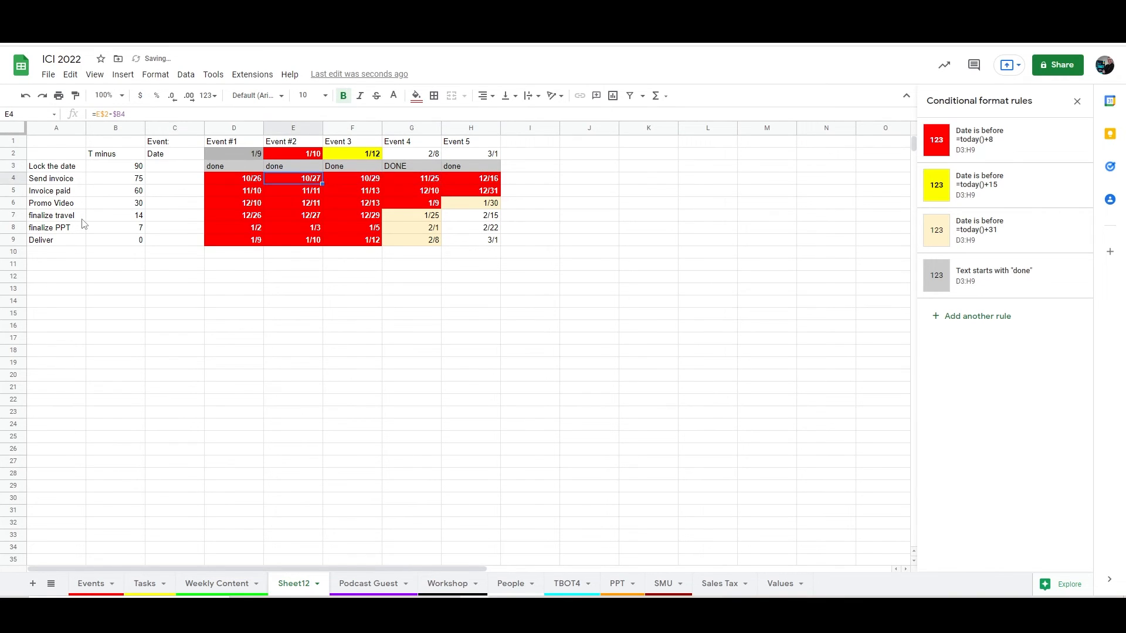
key(Left)
text(done)
key(Return)
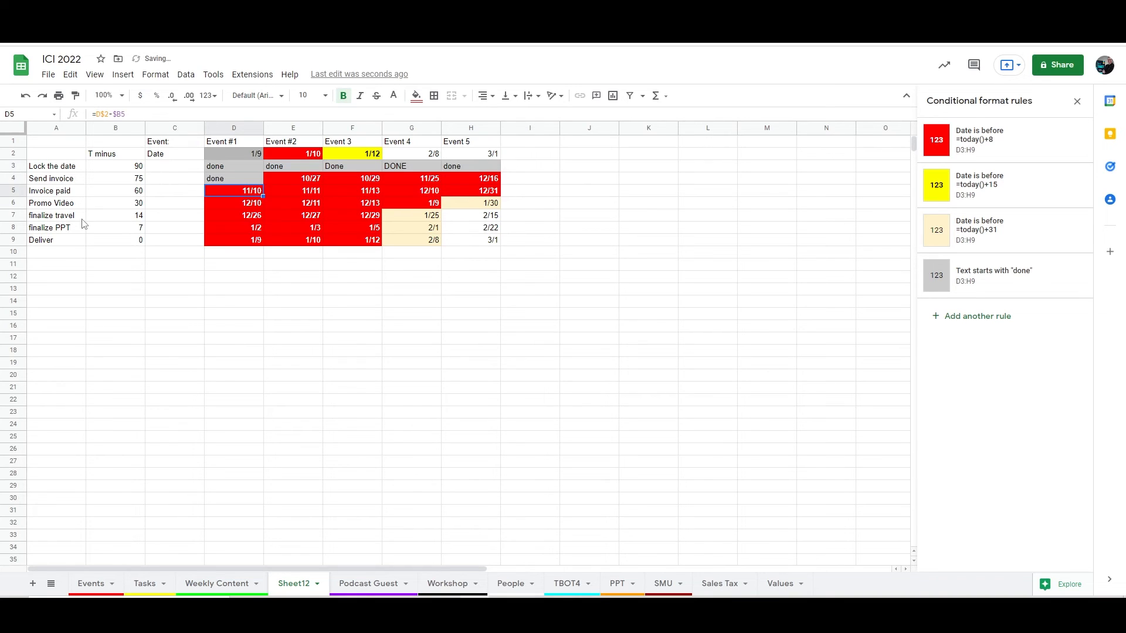
Copy the done entry in D4 to the remaining Event #1 tasks in D5:D9
key(Up)
key(ctrl+c)
key(Down)
key(shift+Down)
key(shift+Down)
key(shift+Down)
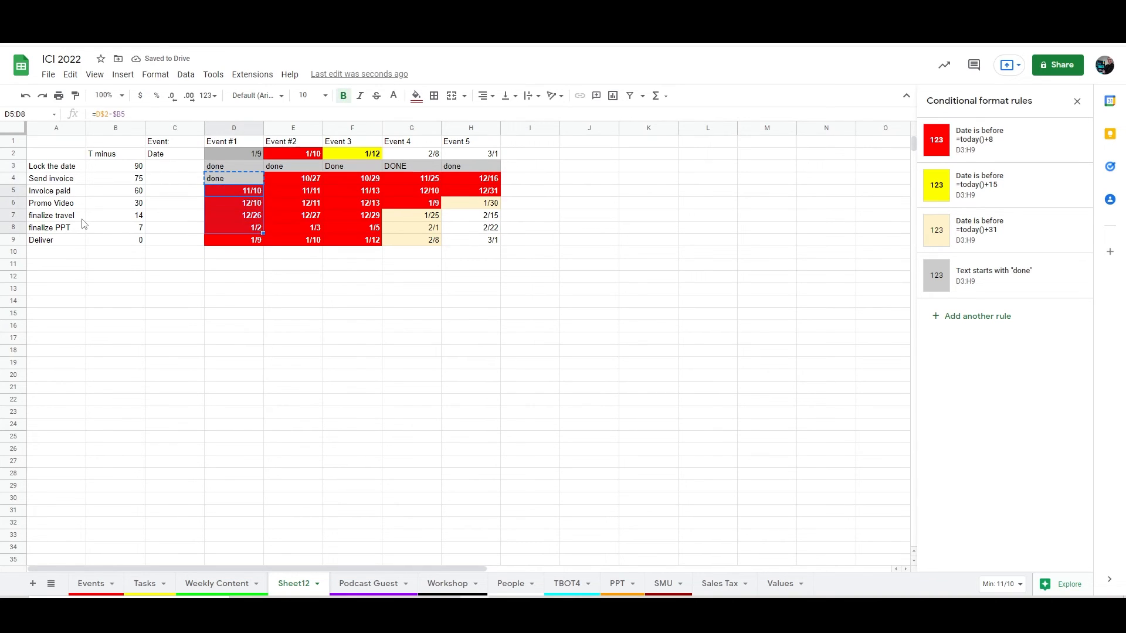
key(shift+Down)
key(ctrl+v)
Copy the done entry in E3 to the Event #2 tasks from Send invoice through finalize PPT in E4:E8
key(Right)
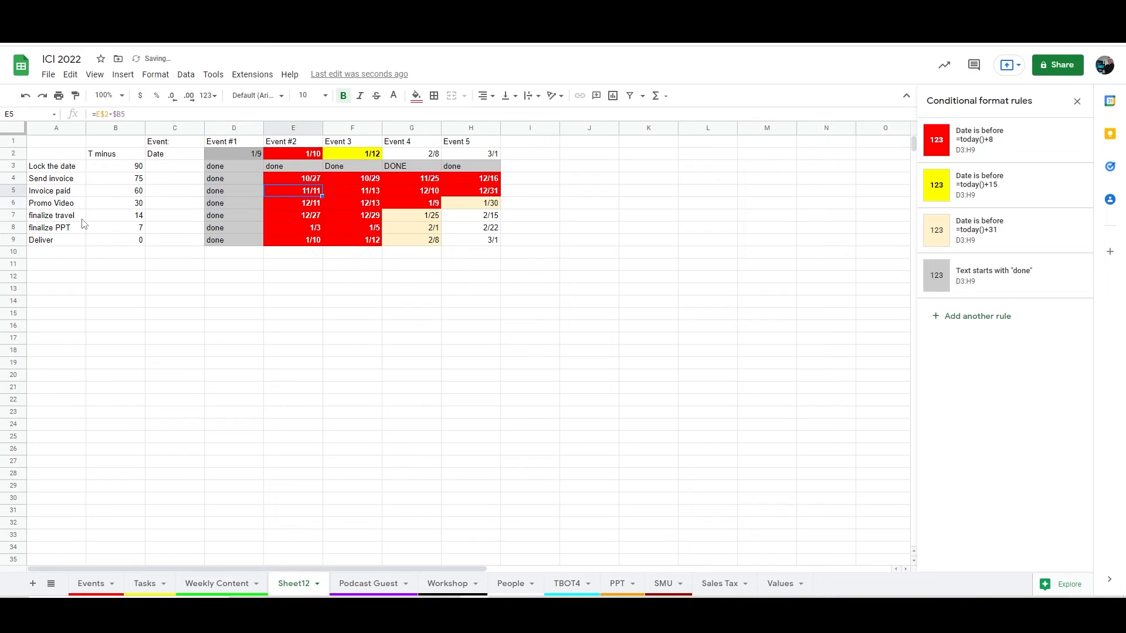
key(Up)
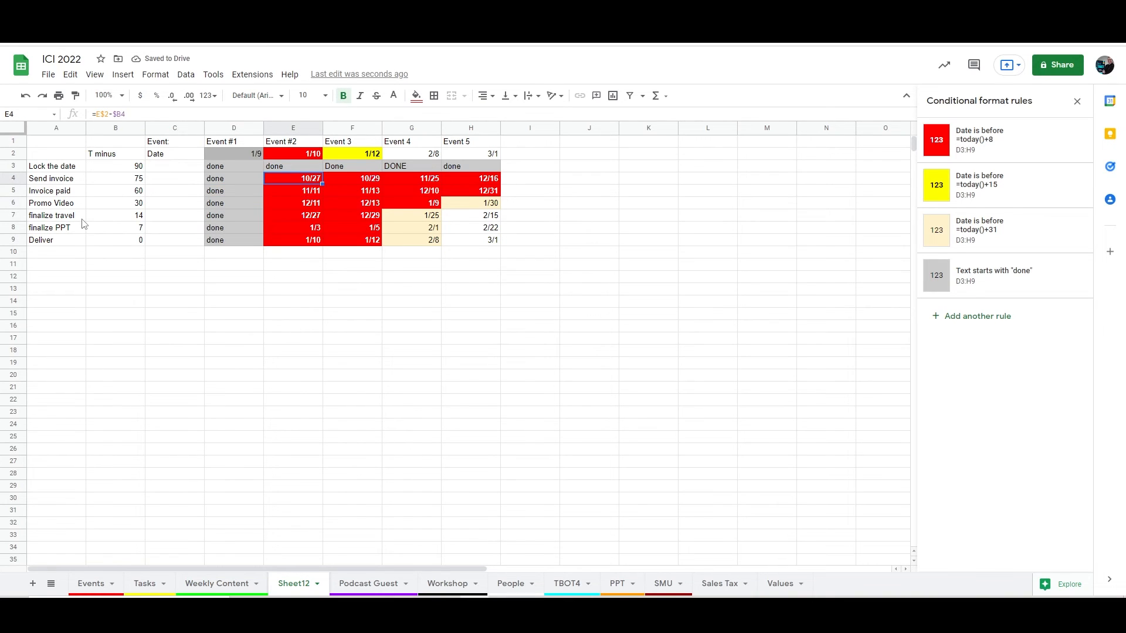
key(Up)
key(Down)
key(shift+Down)
key(shift+Down)
key(shift+Down)
key(shift+Down)
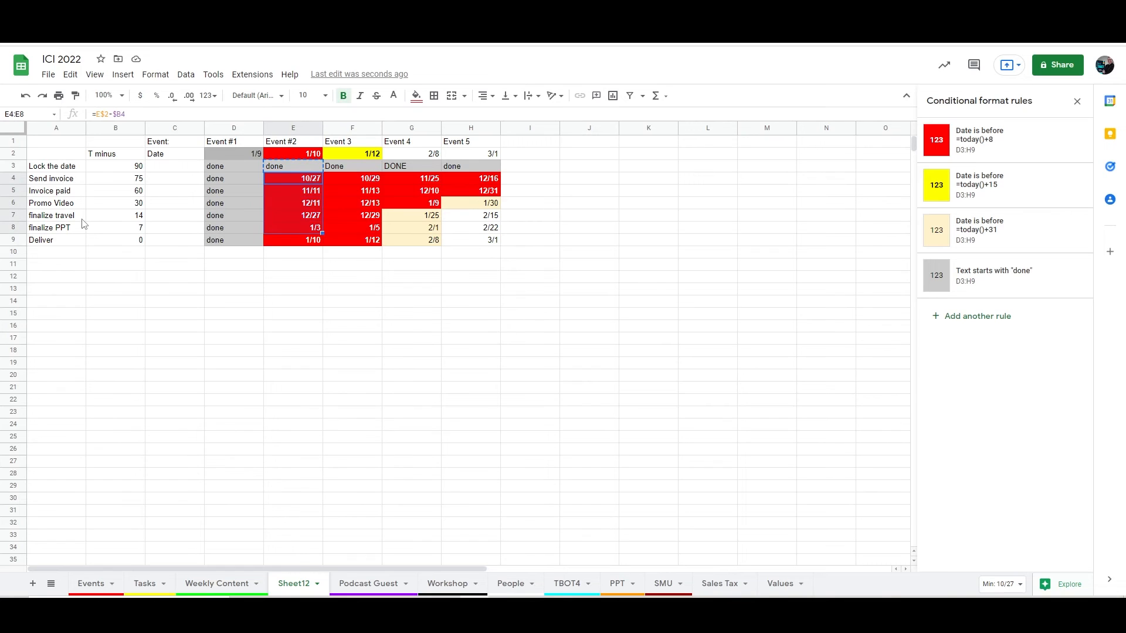
key(ctrl+v)
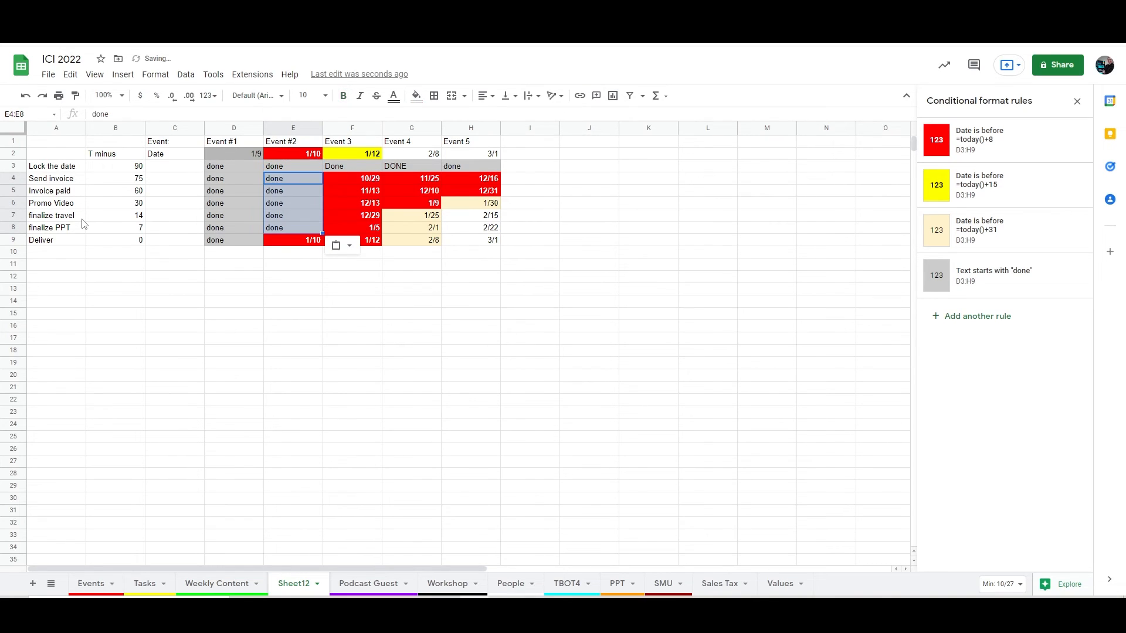
Insert an empty row above the Lock the date row to separate the event headings from the tasks
key(Right)
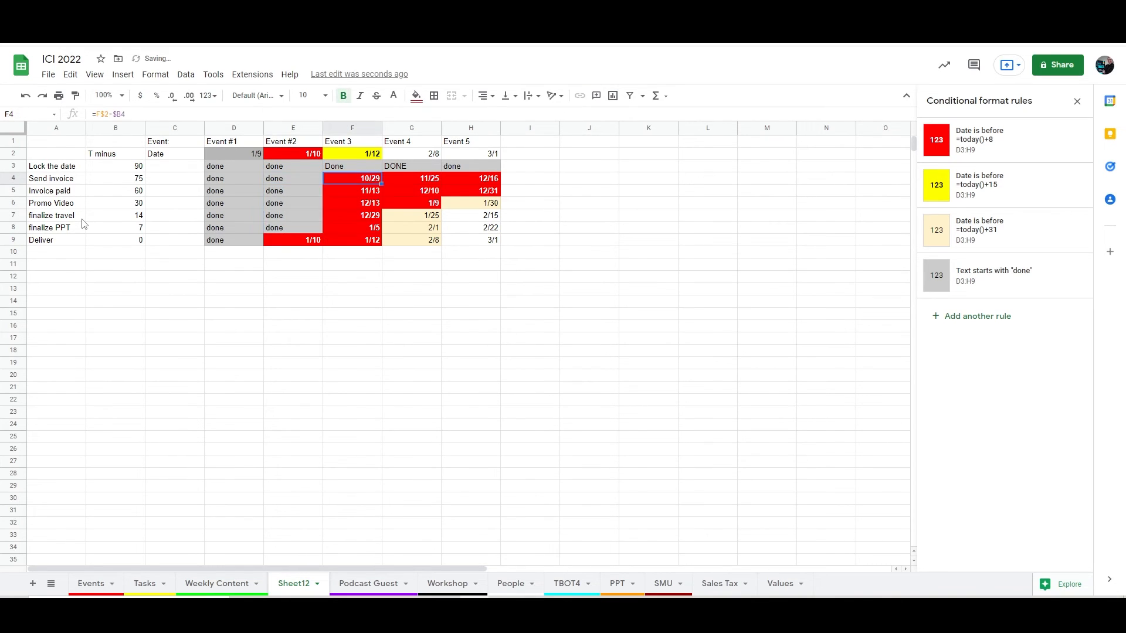
key(Up)
key(Up)
key(Left)
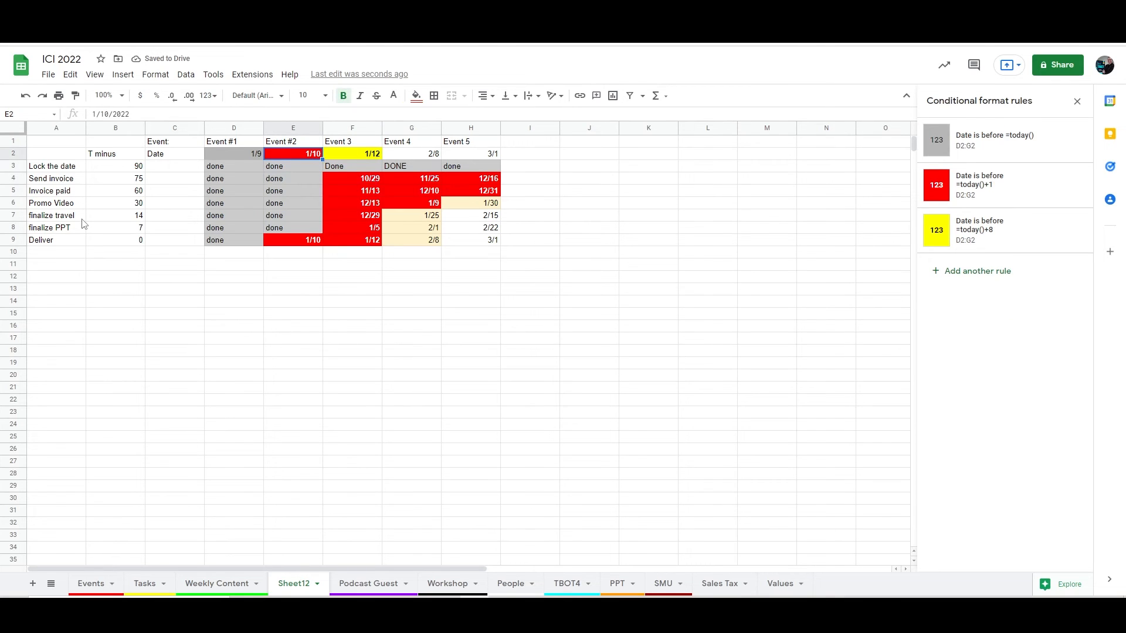
right_click(15, 167)
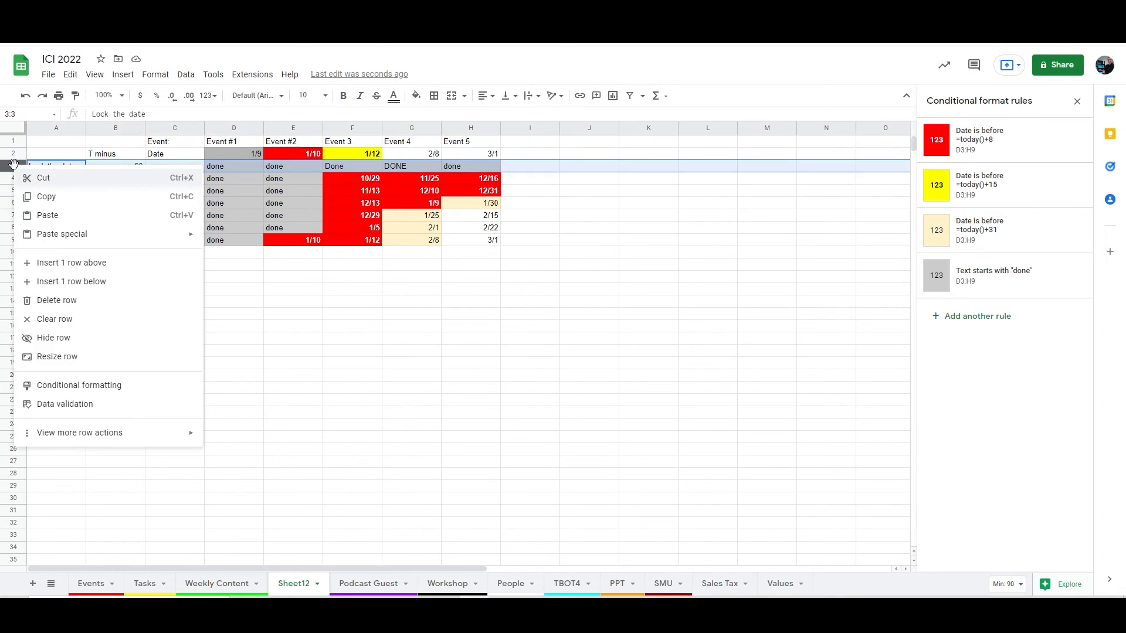
click(53, 262)
click(295, 305)
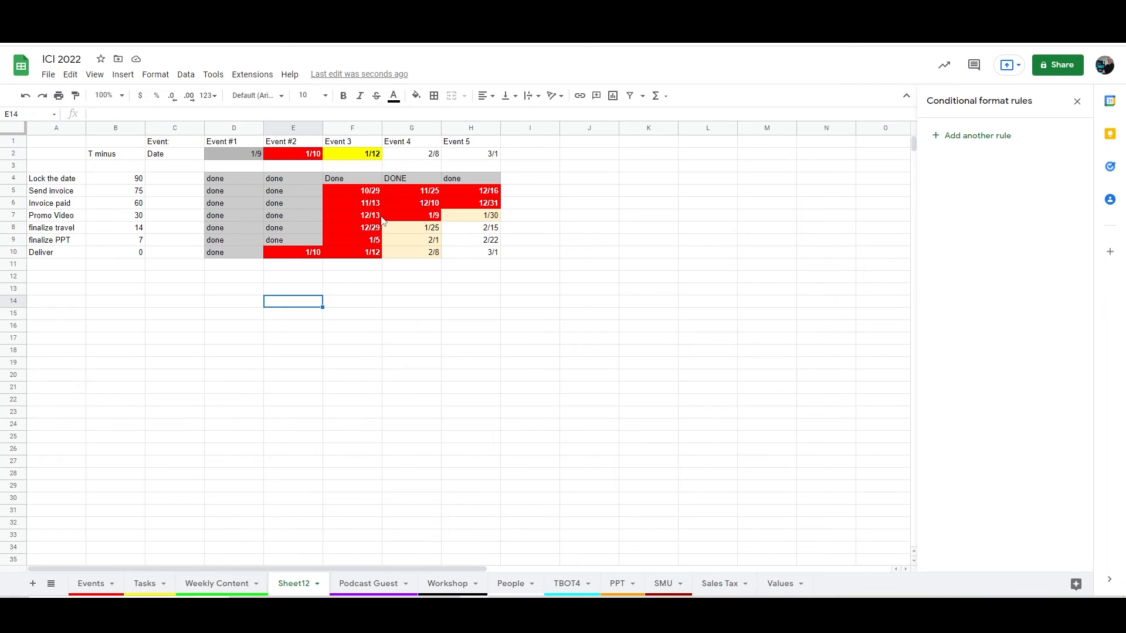
Mark the Send invoice task as done for Event 3 in F5
click(361, 196)
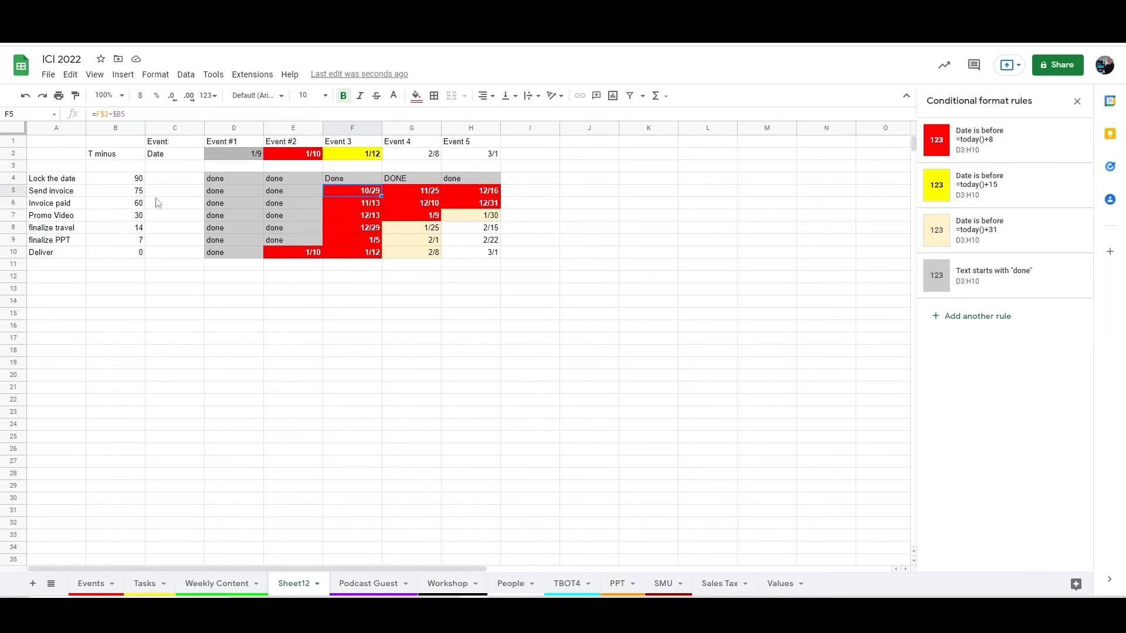
text(done)
key(Return)
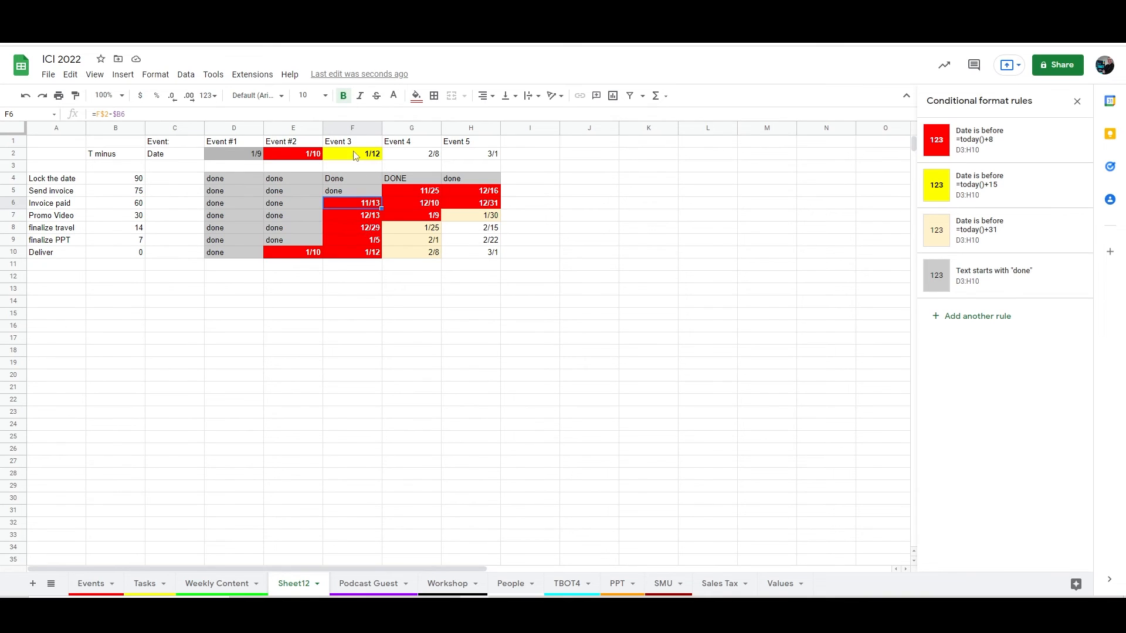
Change the Event 4 date in G2 to 1/20
click(424, 155)
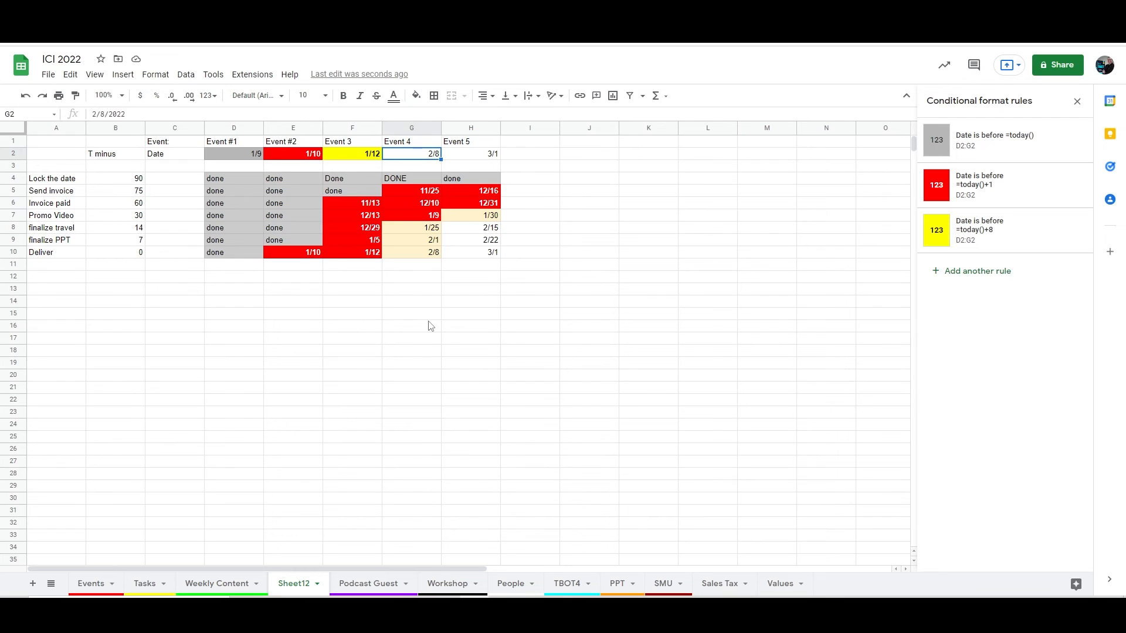
text(1/20)
key(Return)
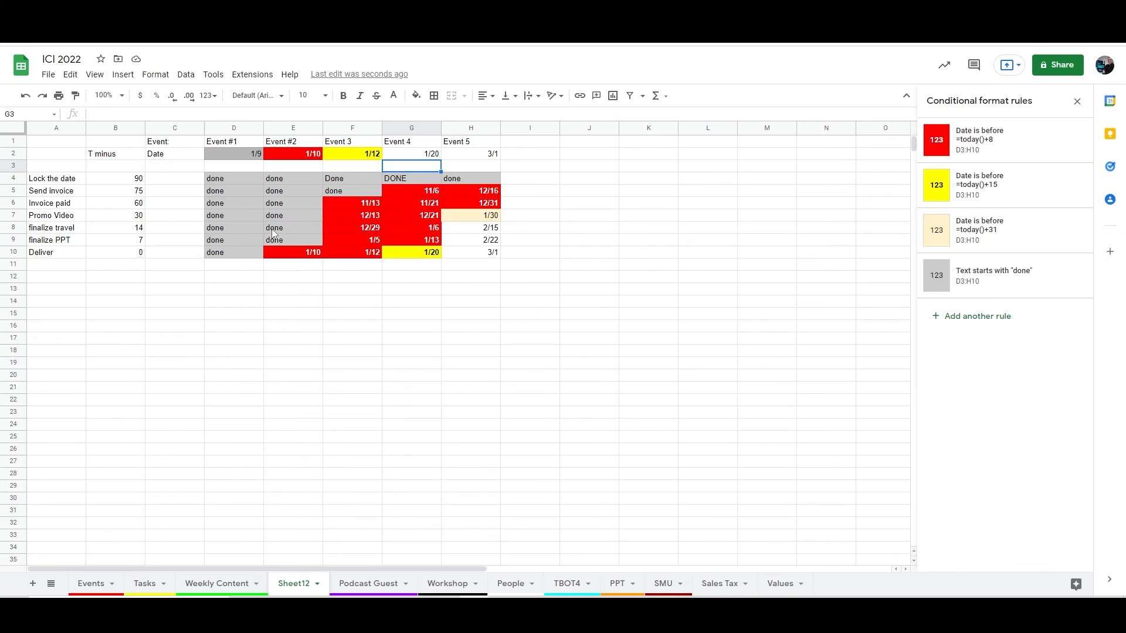
Try T minus values of 45 and 50 for the Promo Video task in B7
click(137, 217)
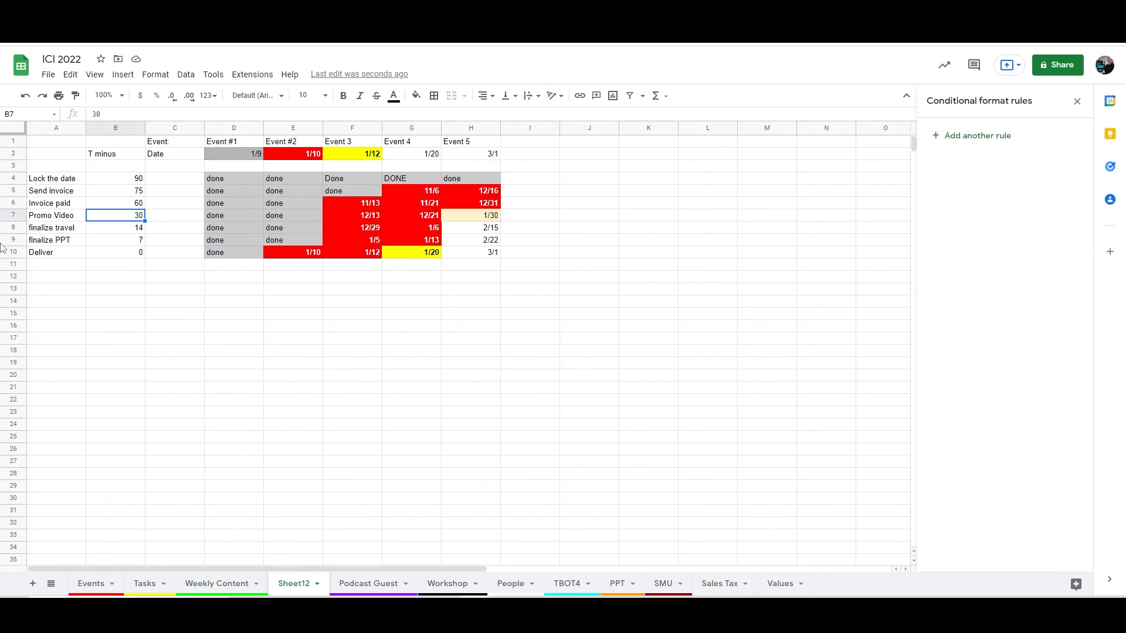
text(45)
key(Return)
key(Up)
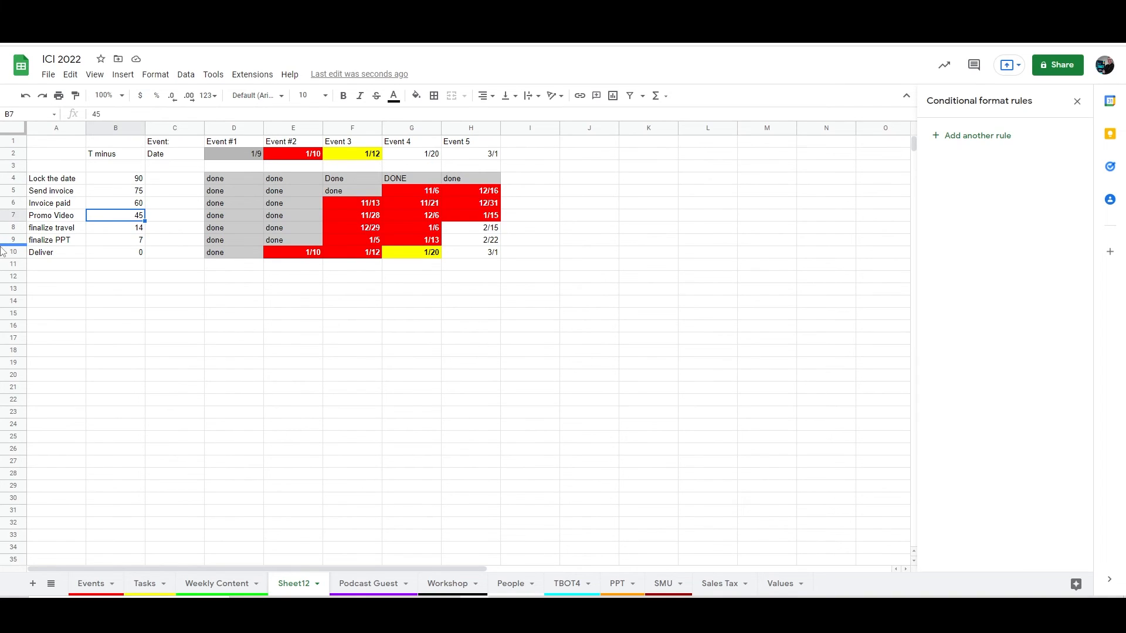
text(50)
key(Return)
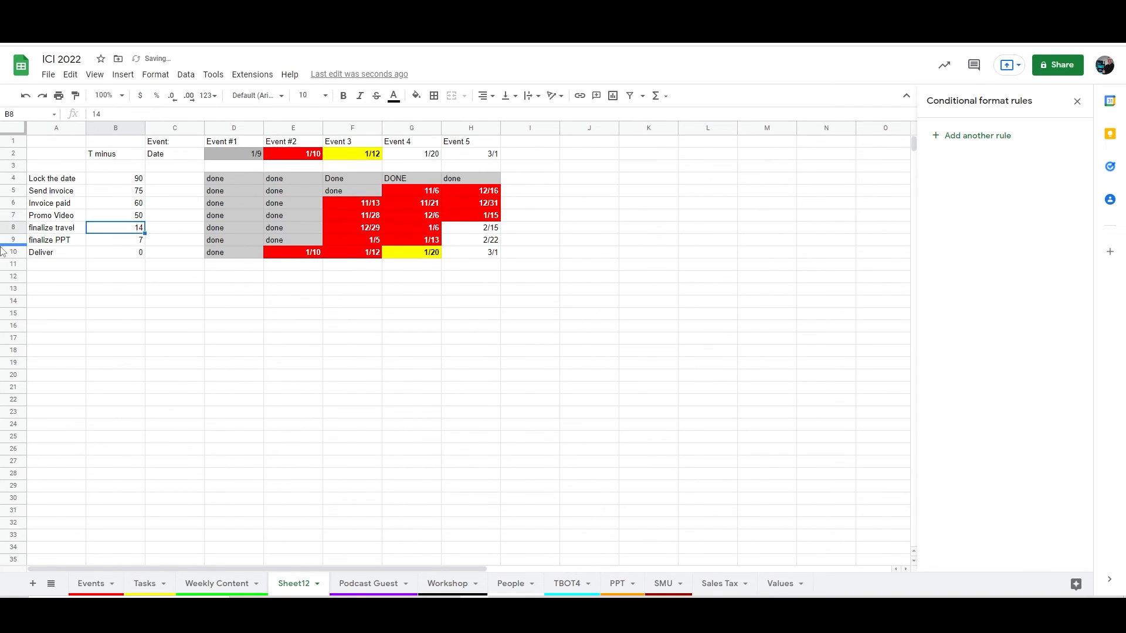
Set the Promo Video task's T minus value in B7 to 35
key(Up)
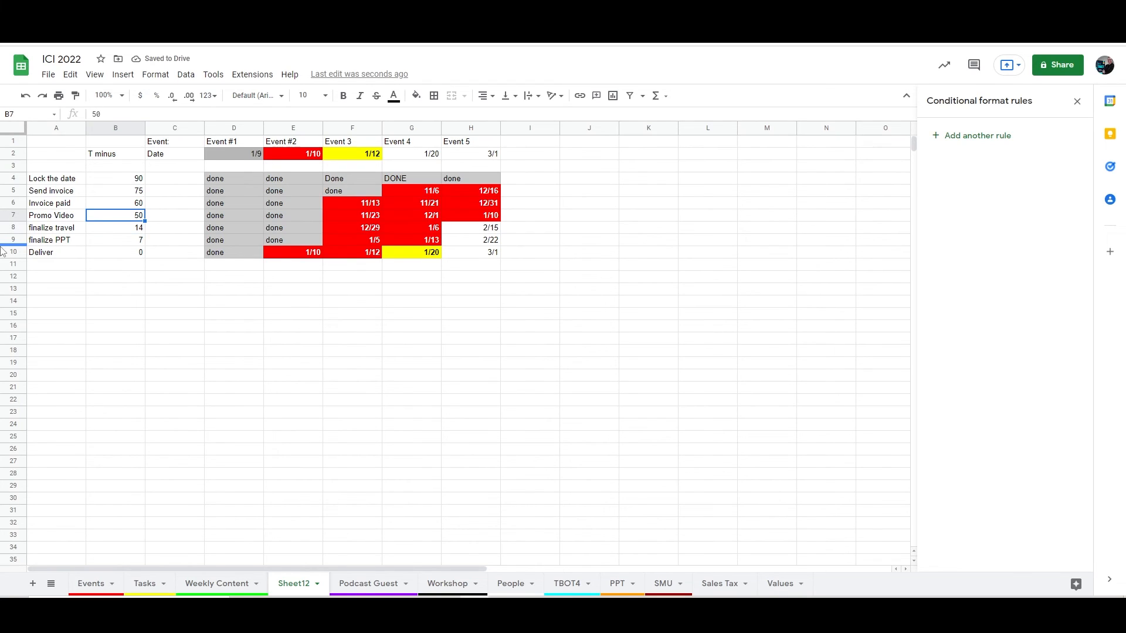
text(35)
key(Return)
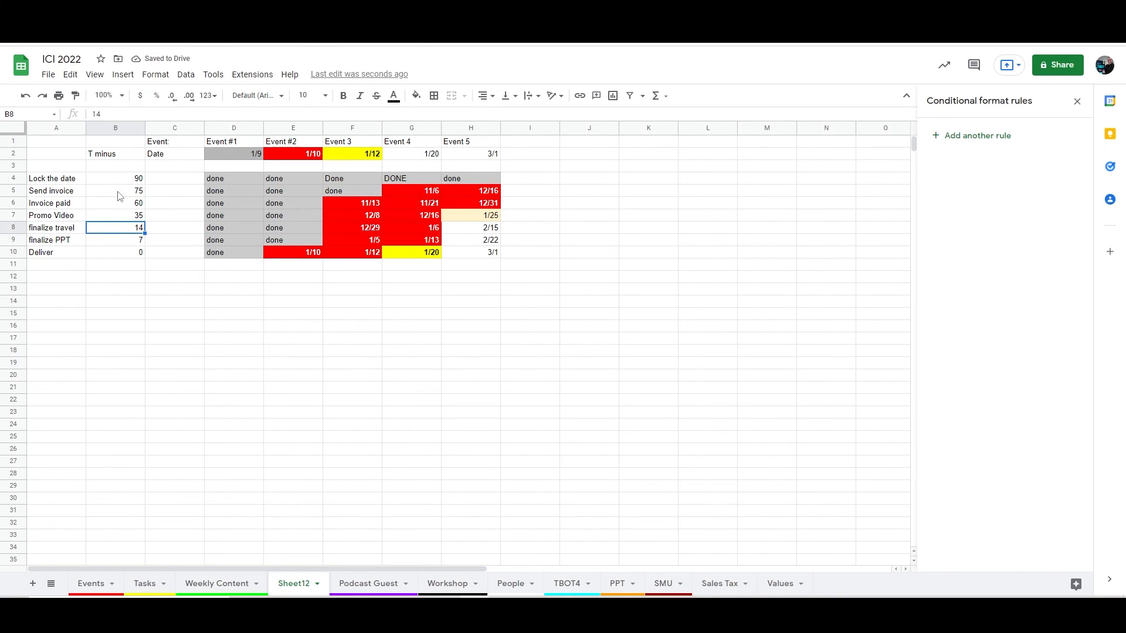
Fit the widths of columns A, B and C to their contents
double_click(145, 127)
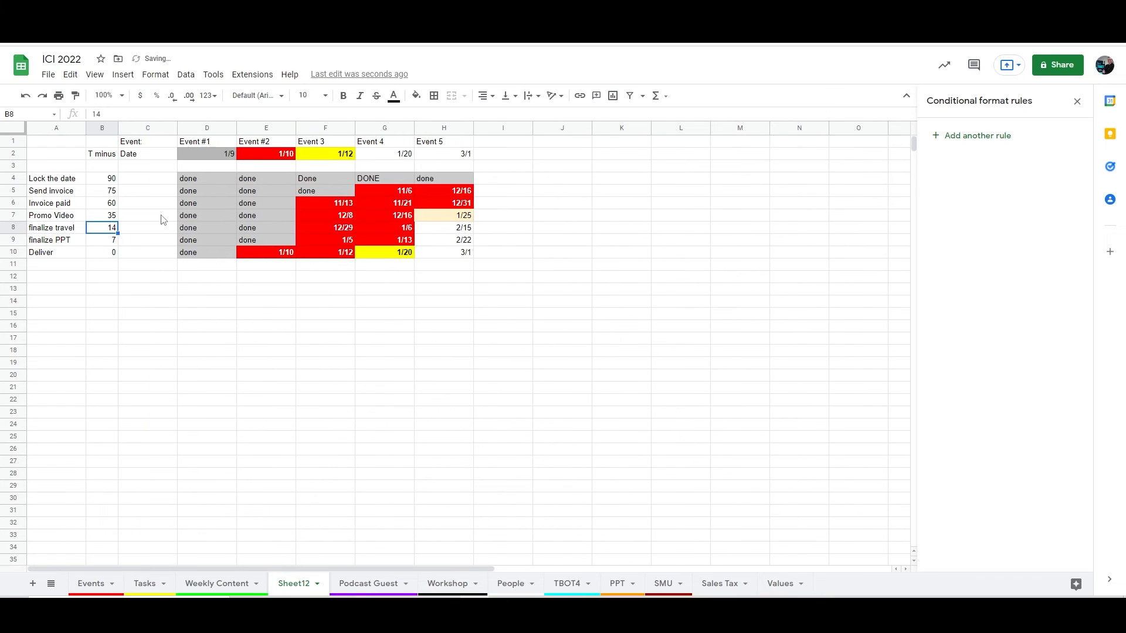
double_click(177, 128)
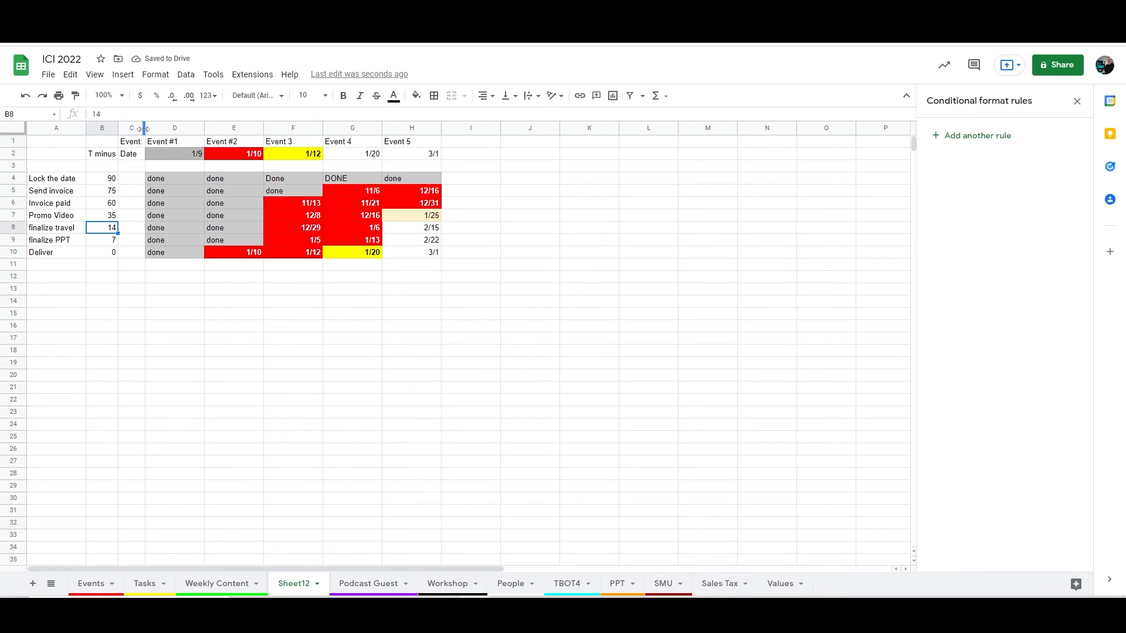
double_click(85, 128)
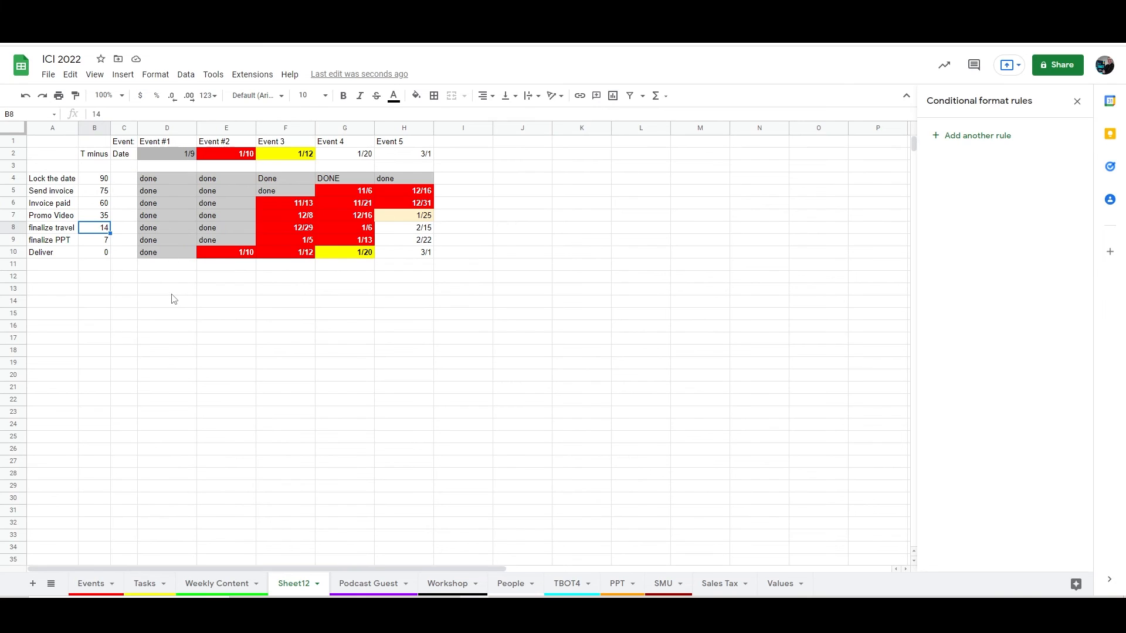
Move along row 8 to column Q and back to column A to examine whether the task labels stay in view
key(Right)
key(Right)
key(Right)
key(Right)
key(Right)
key(Right)
key(Right)
key(Right)
key(Right)
key(Right)
key(Right)
key(Right)
key(Right)
key(Right)
key(Right)
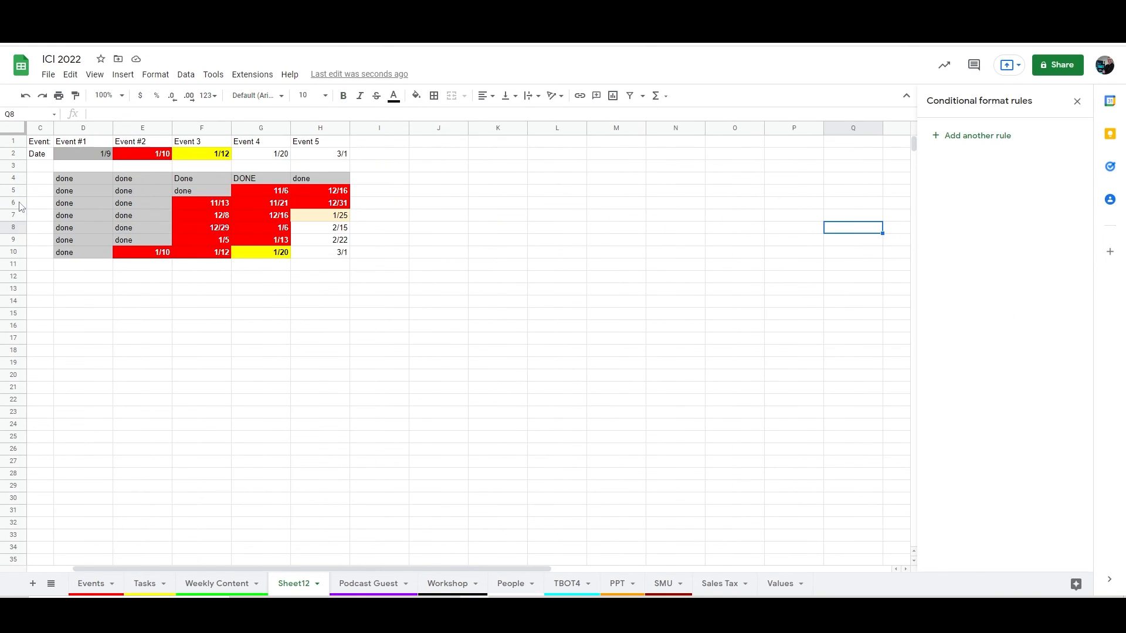
key(Left)
key(Left)
key(Left)
key(Left)
key(Left)
key(Left)
key(Left)
key(Left)
key(Left)
key(Left)
key(Left)
key(Left)
key(Left)
key(Left)
key(Left)
key(Left)
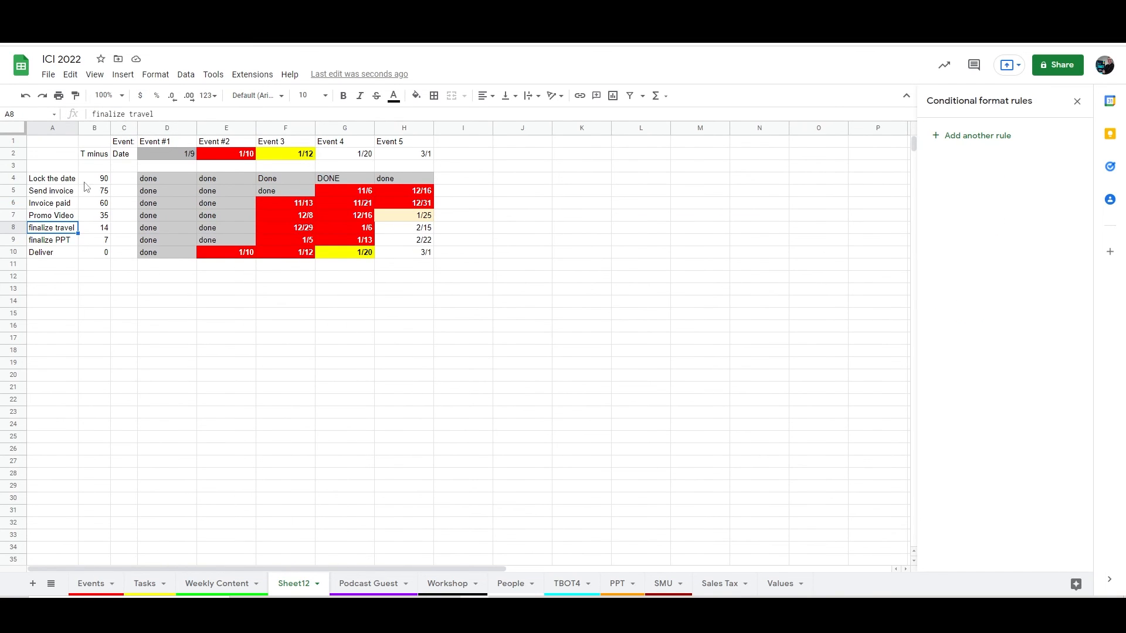
Freeze the sheet's rows up to row 3 and its columns up to column C
click(129, 170)
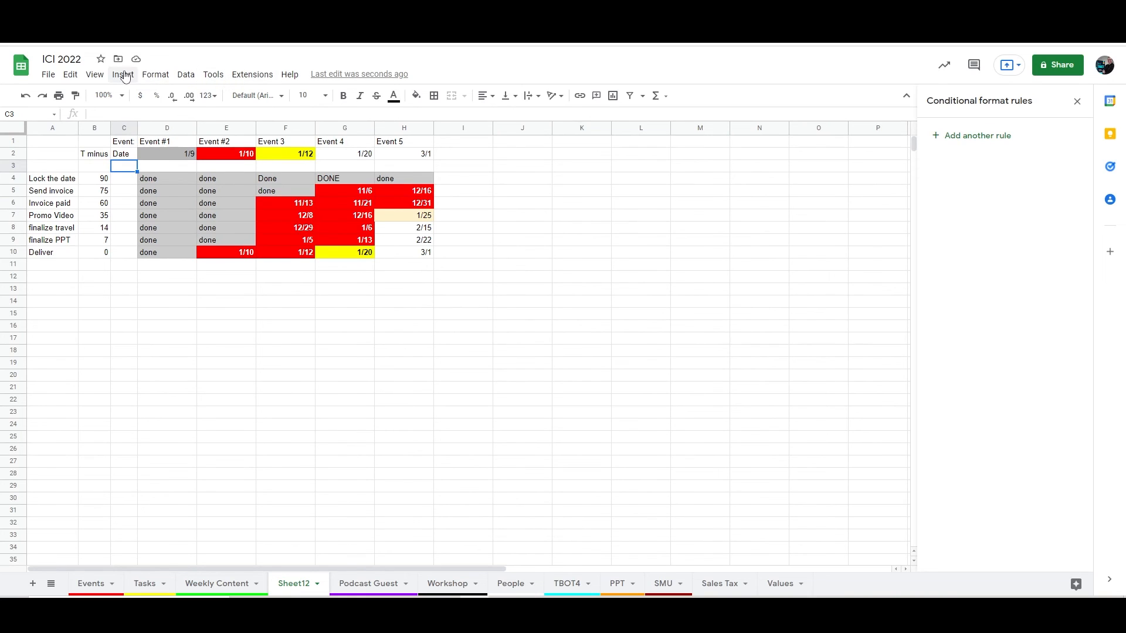
click(103, 79)
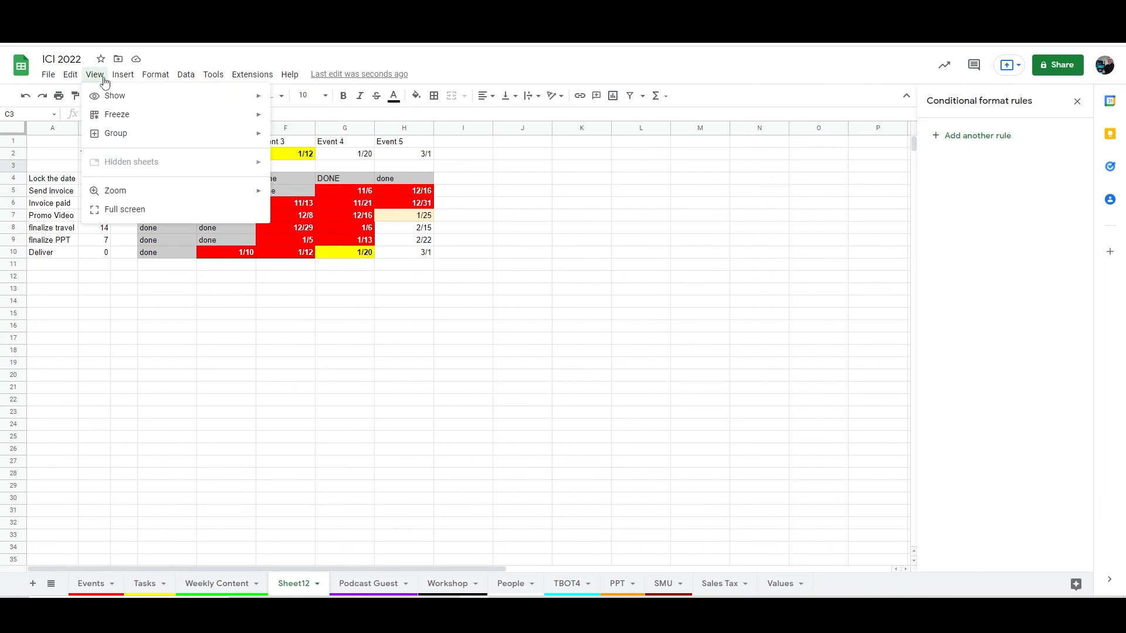
mouse_move(115, 116)
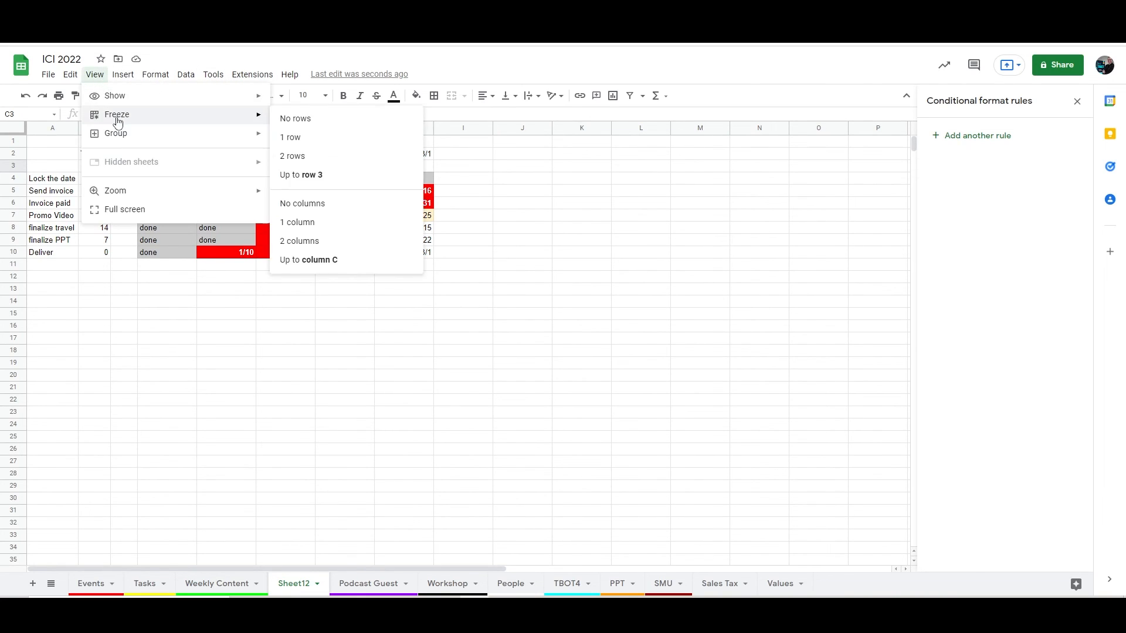
click(296, 176)
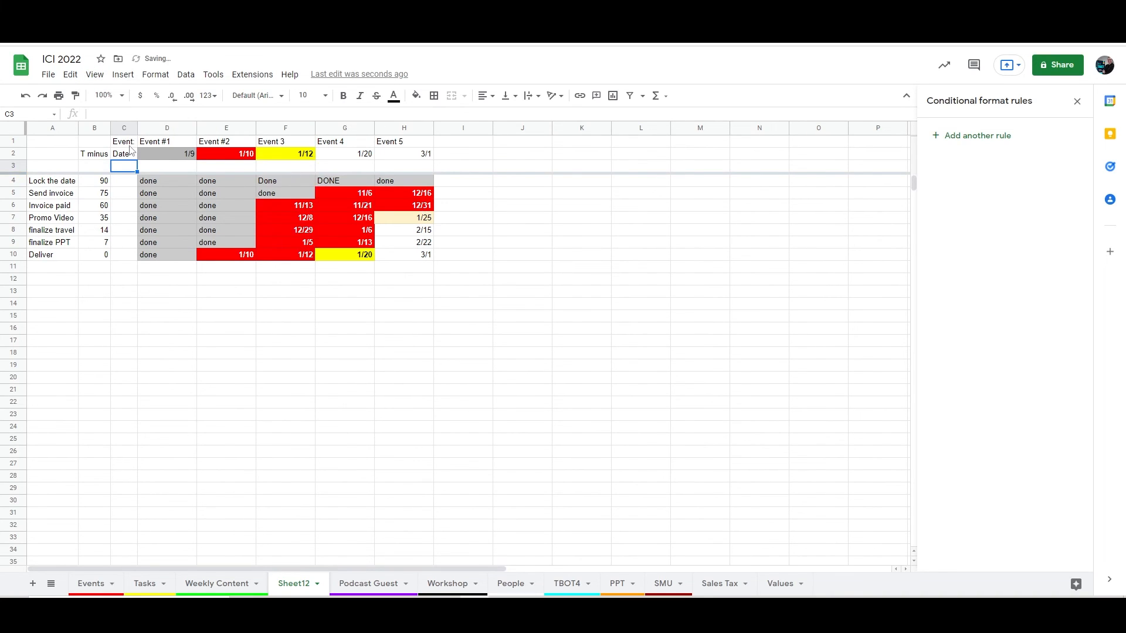
click(99, 80)
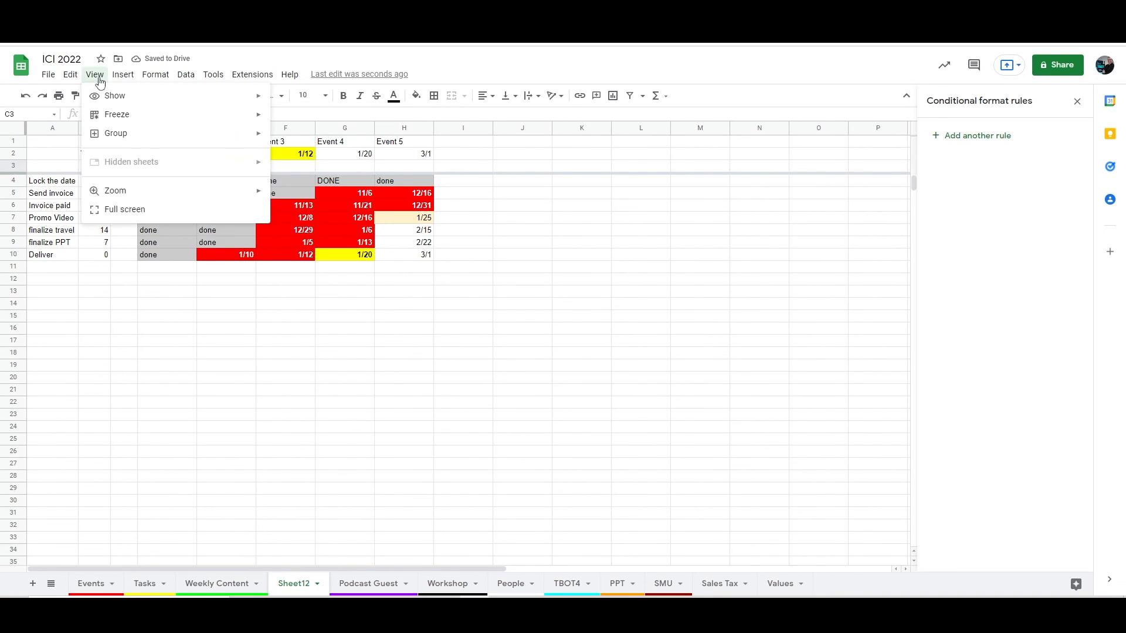
mouse_move(155, 118)
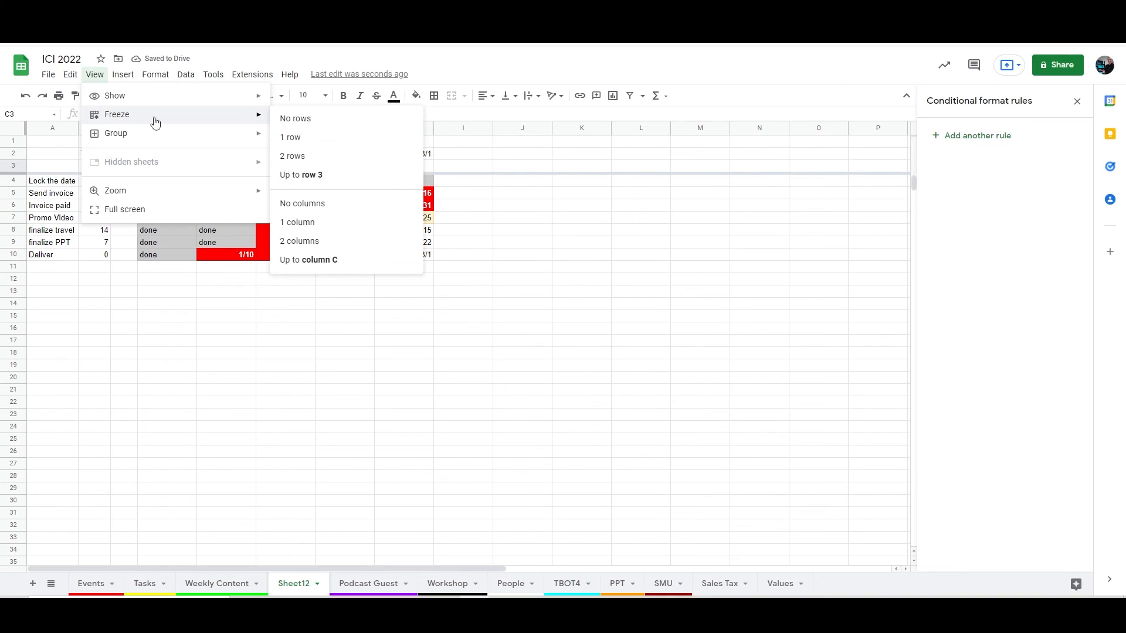
click(290, 259)
Move down column C to row 41 and back up to row 4 to examine whether the event headings stay in view
click(131, 319)
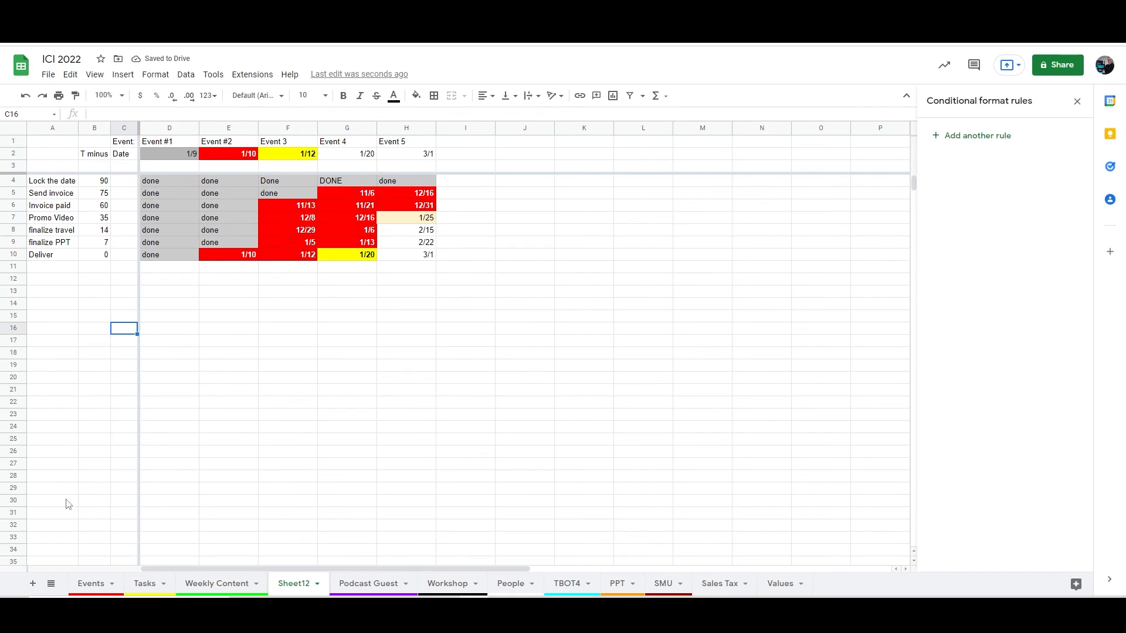
key(Down)
key(Down)
key(Down)
key(Down)
key(Down)
key(Down)
key(Down)
key(Down)
key(Down)
key(Down)
key(Down)
key(Down)
key(Down)
key(Down)
key(Down)
key(Down)
key(Down)
key(Down)
key(Down)
key(Down)
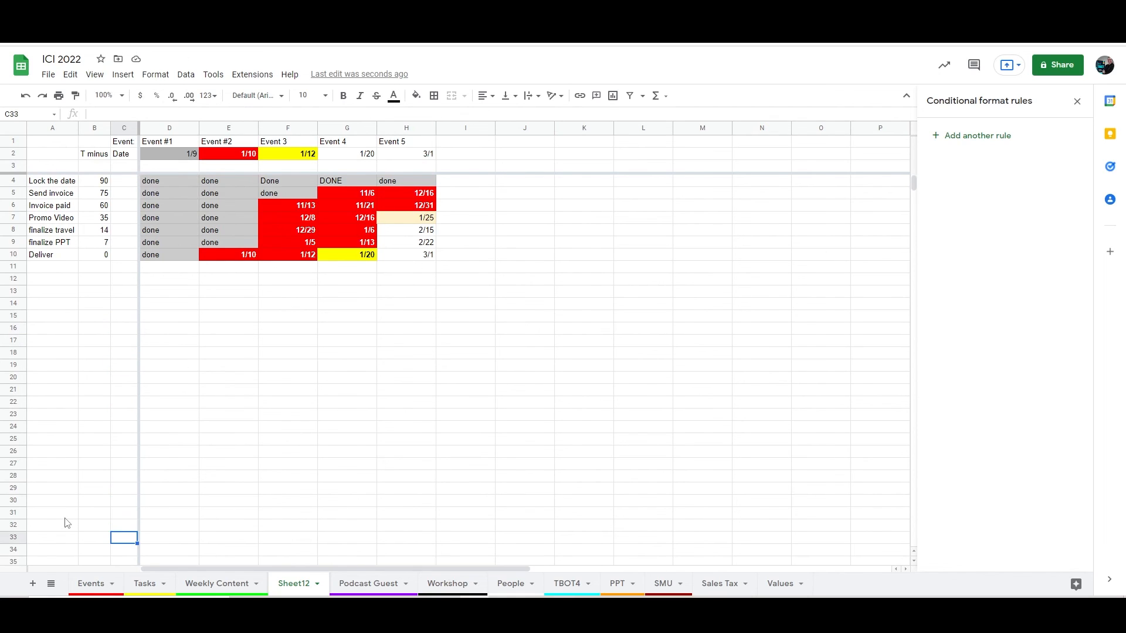
key(Down)
key(Down)
key(Down)
key(Down)
key(Down)
key(Down)
key(Down)
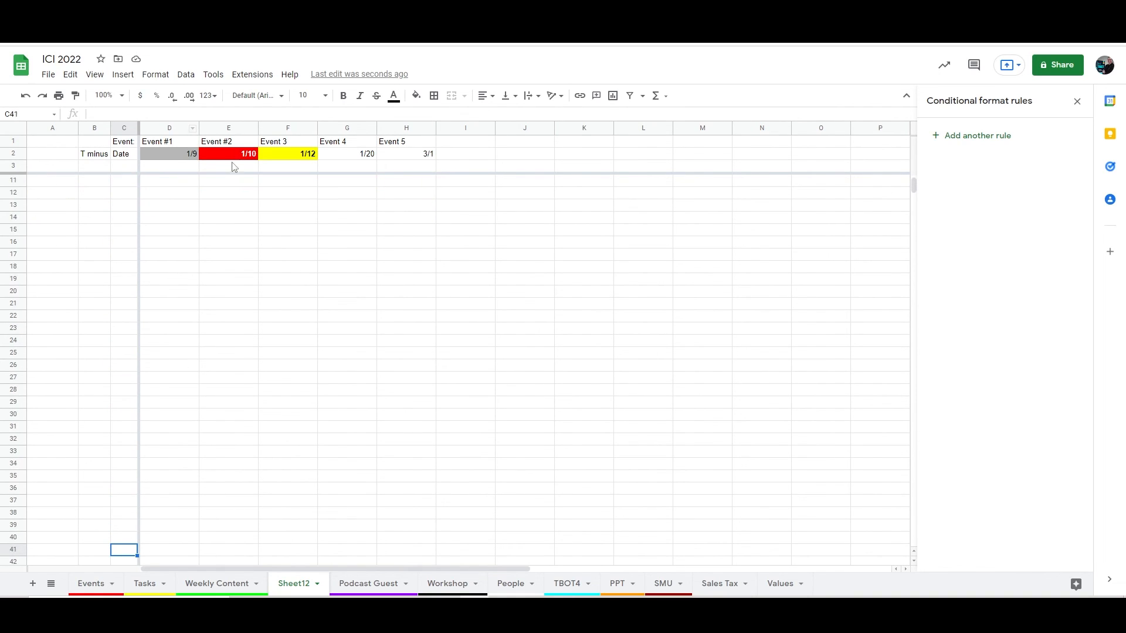
key(Up)
key(Up)
key(Up)
key(Up)
key(Up)
key(Up)
key(Up)
key(Up)
key(Up)
key(Up)
key(Up)
key(Up)
key(Up)
key(Up)
key(Up)
key(Up)
key(Up)
key(Up)
key(Up)
key(Up)
key(Up)
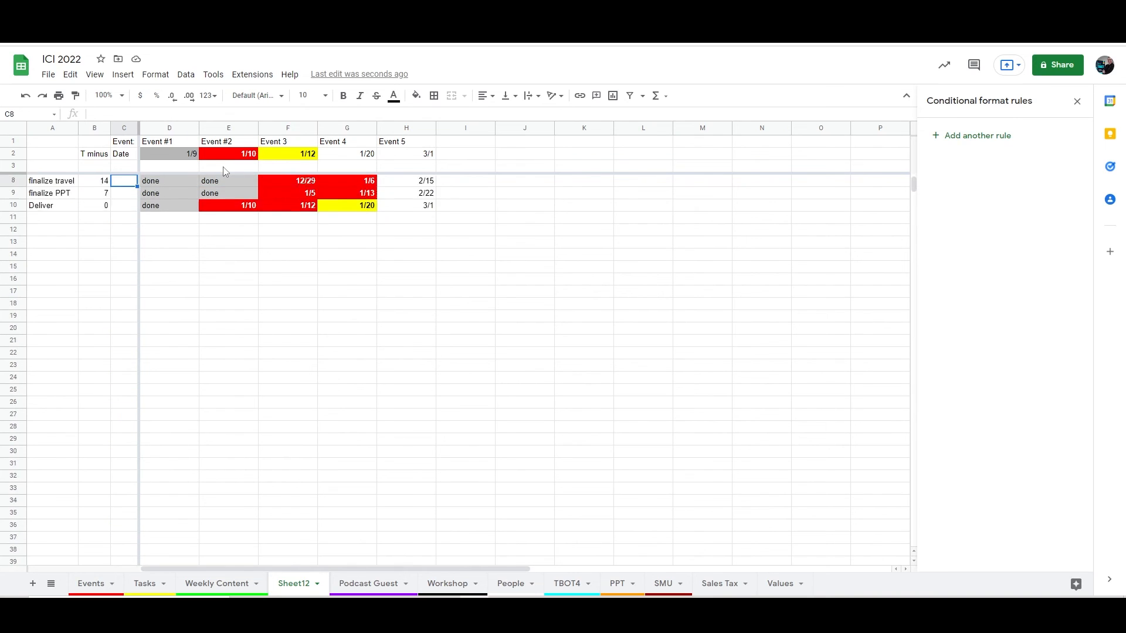
key(Down)
key(Down)
key(Down)
Move along row 4 to column S and back to column A to examine whether the task labels and T minus values stay in view
key(Right)
key(Right)
key(Right)
key(Right)
key(Right)
key(Right)
key(Right)
key(Right)
key(Right)
key(Right)
key(Right)
key(Right)
key(Right)
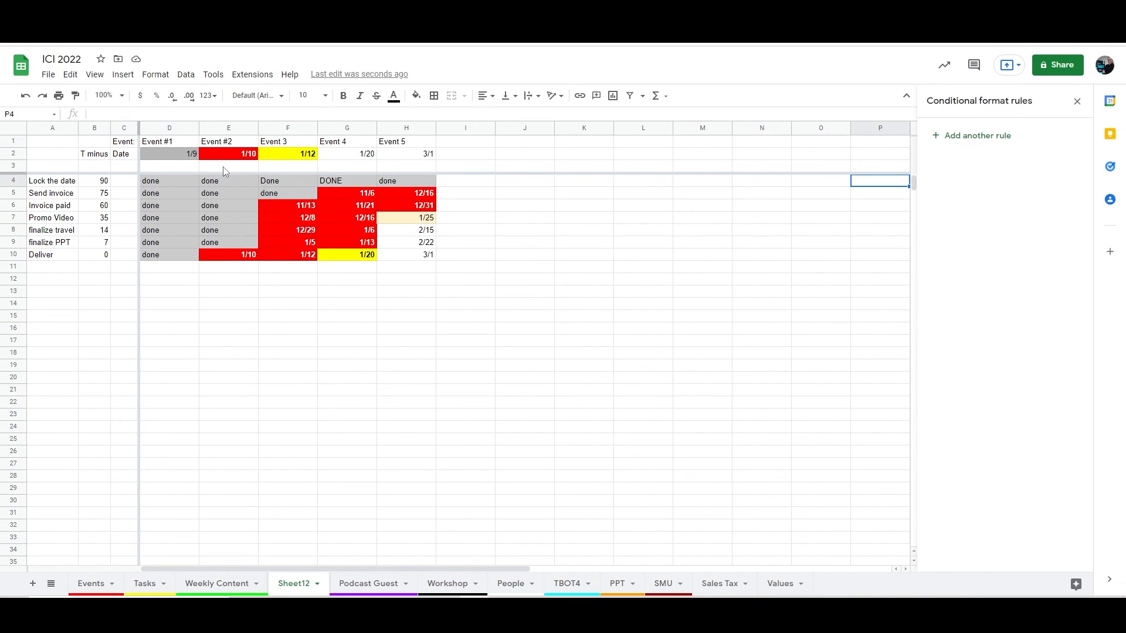
key(Right)
key(Right)
key(Right)
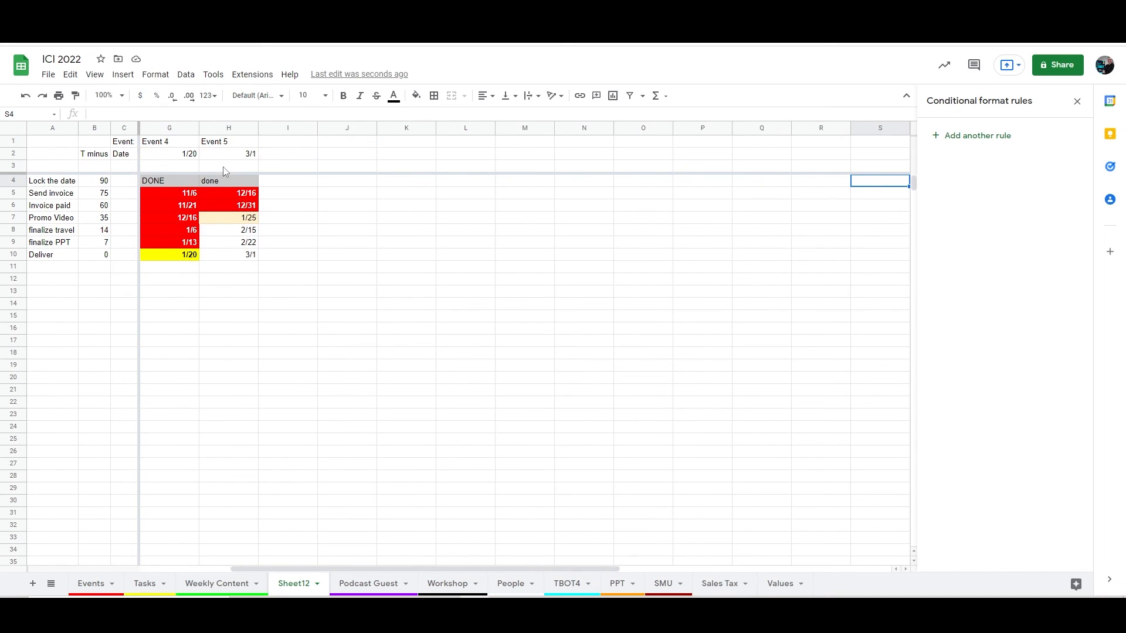
key(Left)
key(Left)
key(Left)
key(Left)
key(Left)
key(Left)
key(Left)
key(Left)
key(Left)
key(Left)
key(Left)
key(Left)
key(Left)
key(Left)
key(Left)
key(Left)
key(Left)
key(Left)
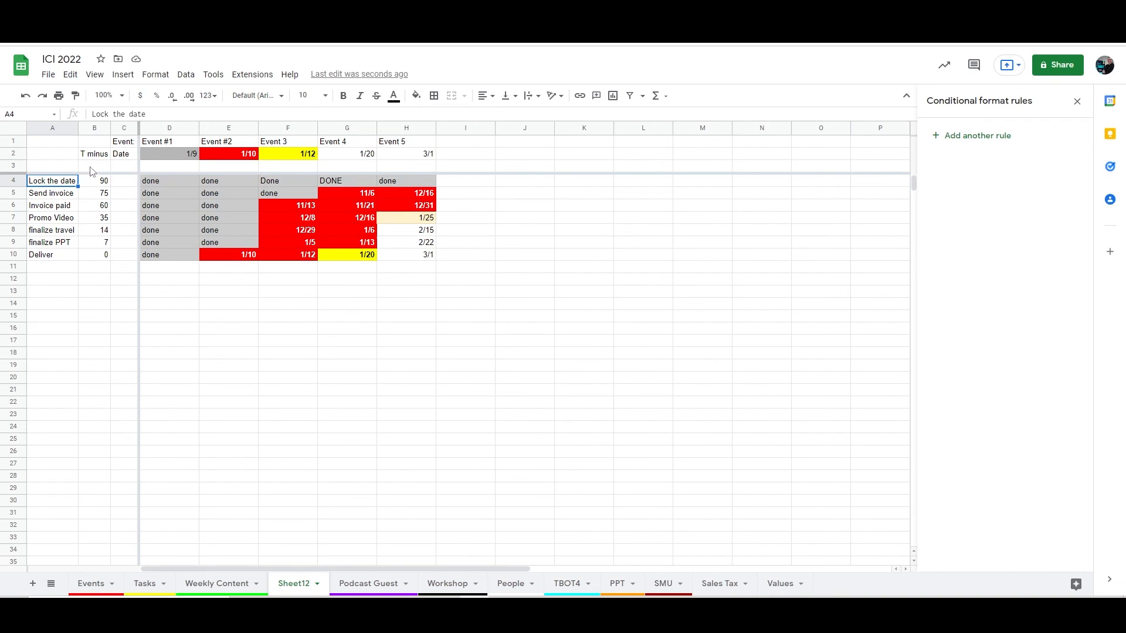
Reduce the frozen rows to the first row only
click(95, 75)
mouse_move(120, 115)
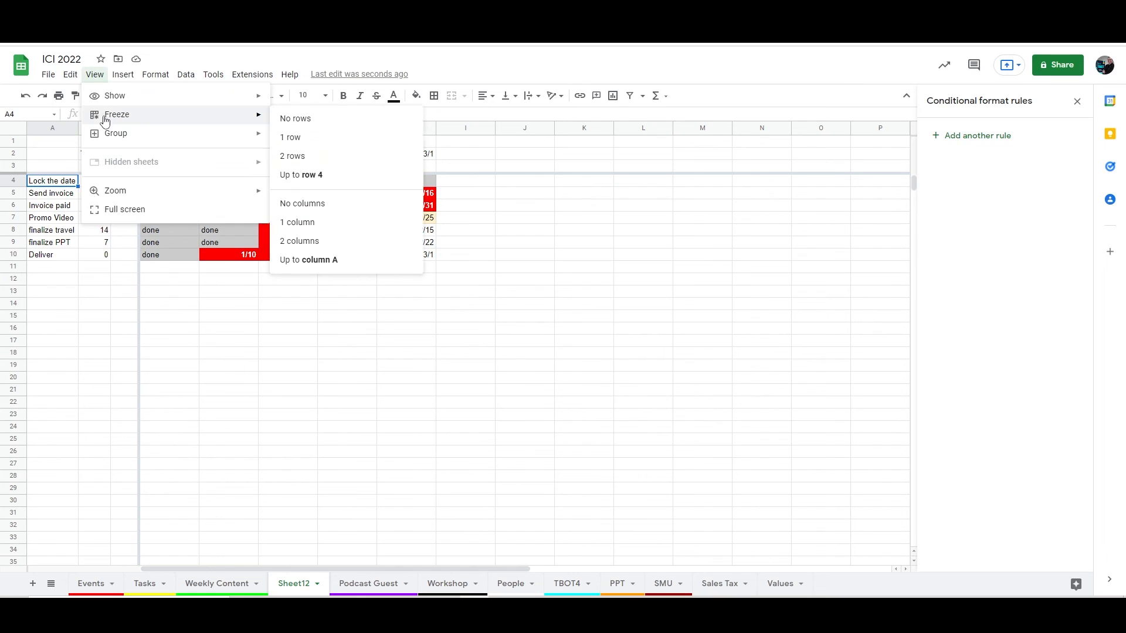
click(286, 145)
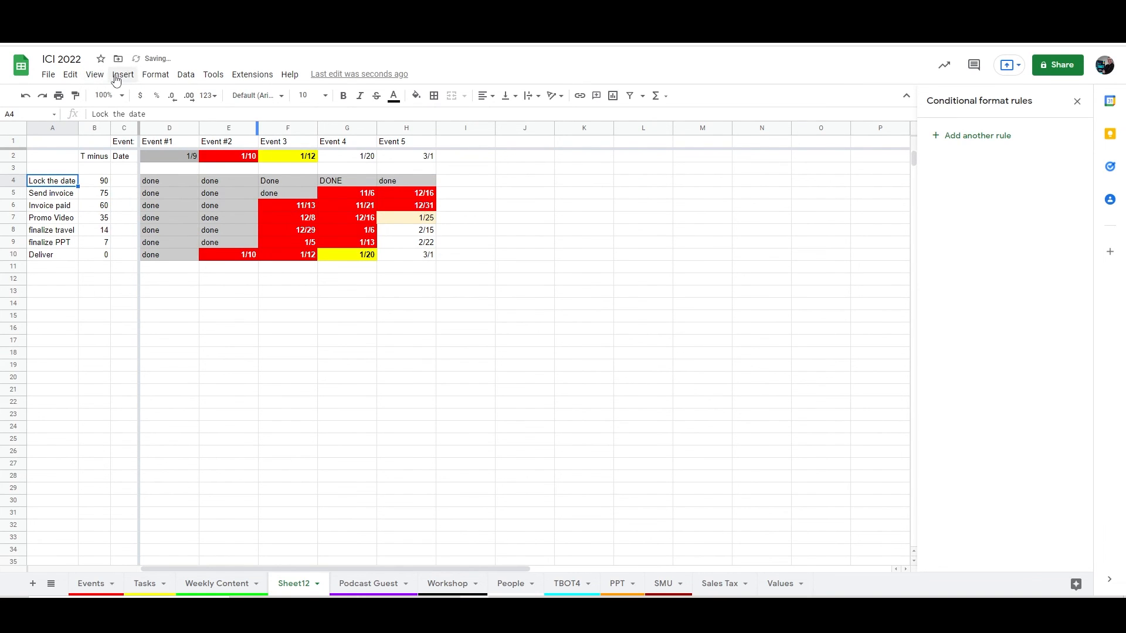
Freeze the sheet's first two rows and reduce the frozen columns to the first column only
click(95, 75)
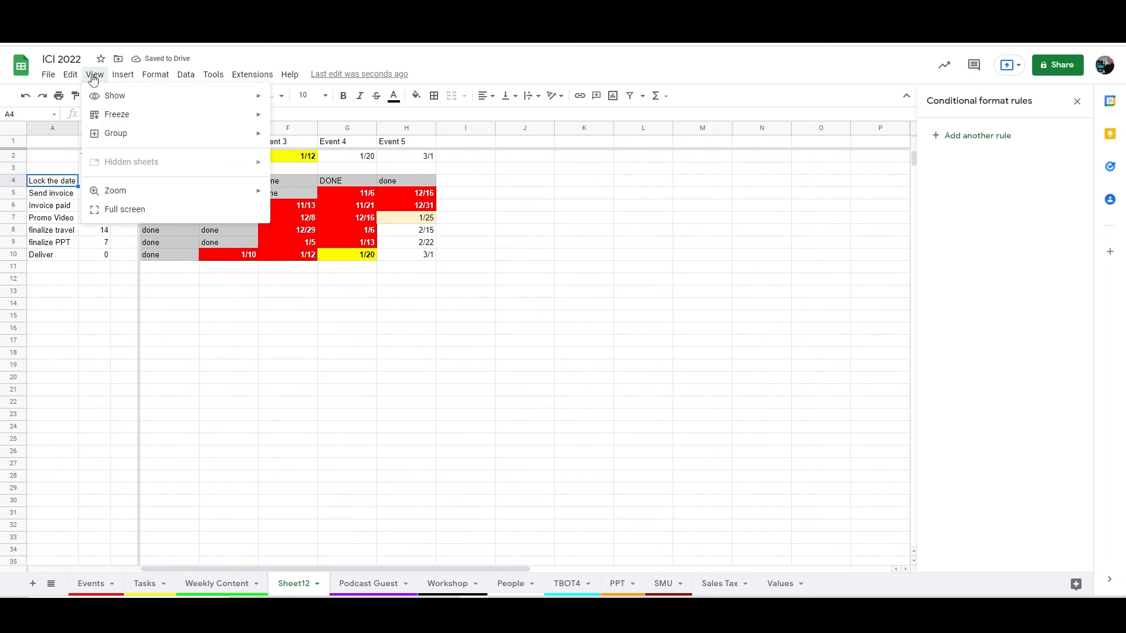
mouse_move(109, 120)
click(288, 157)
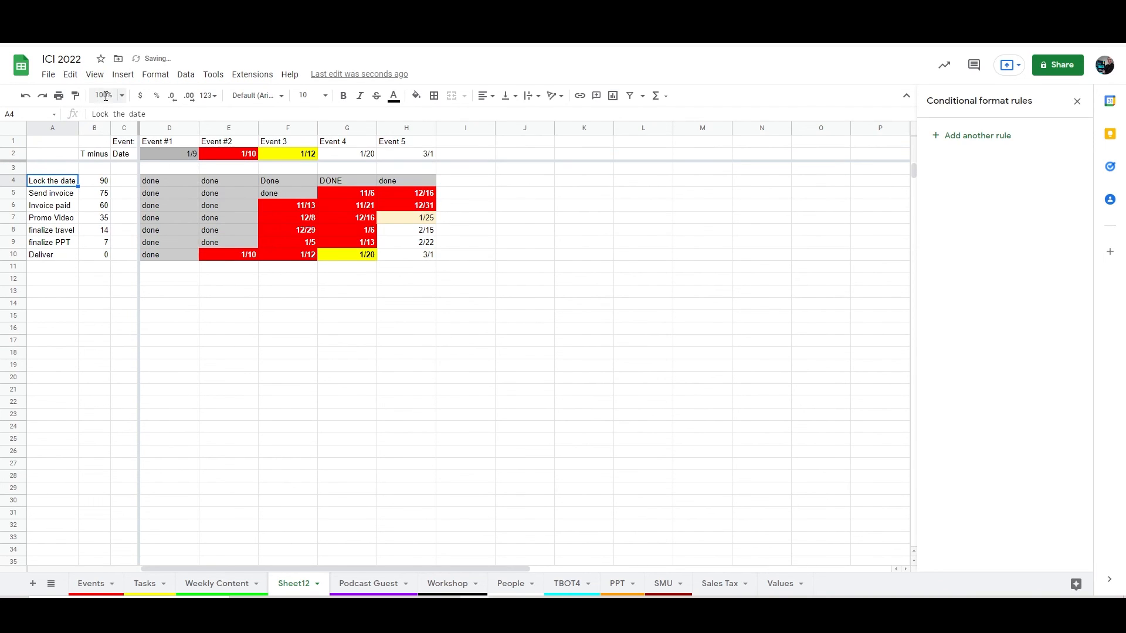
click(95, 75)
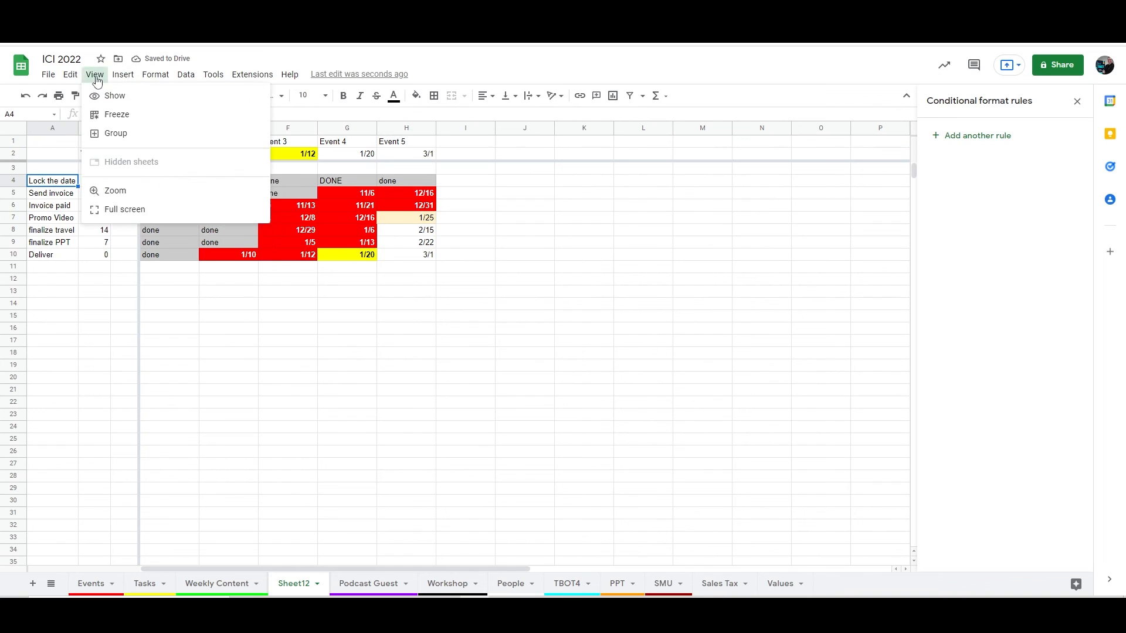
mouse_move(112, 114)
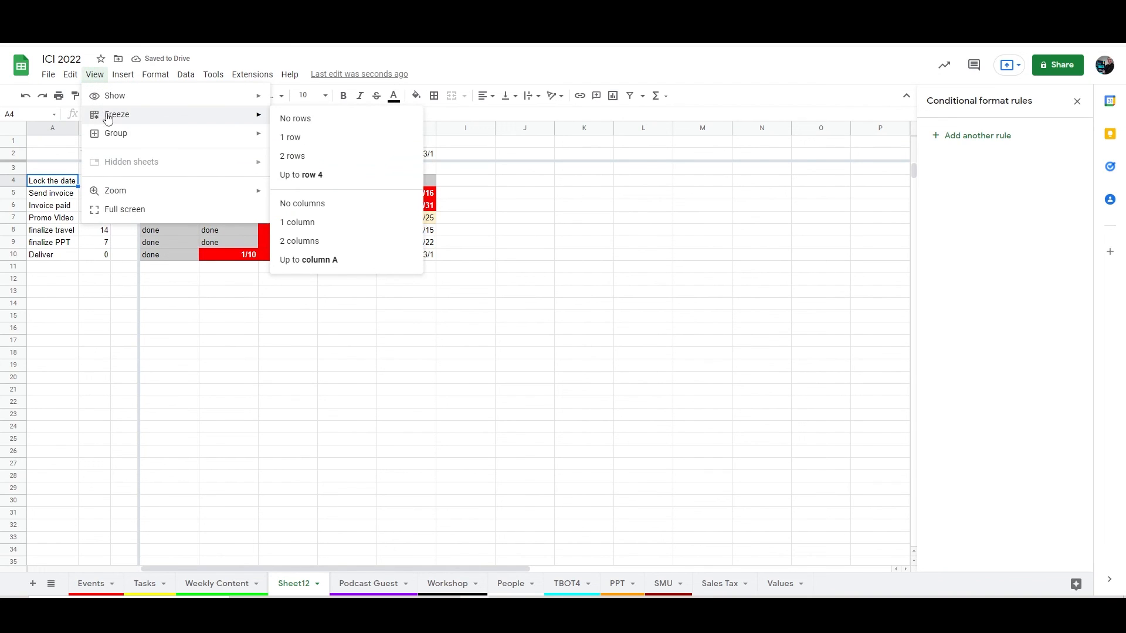
click(296, 222)
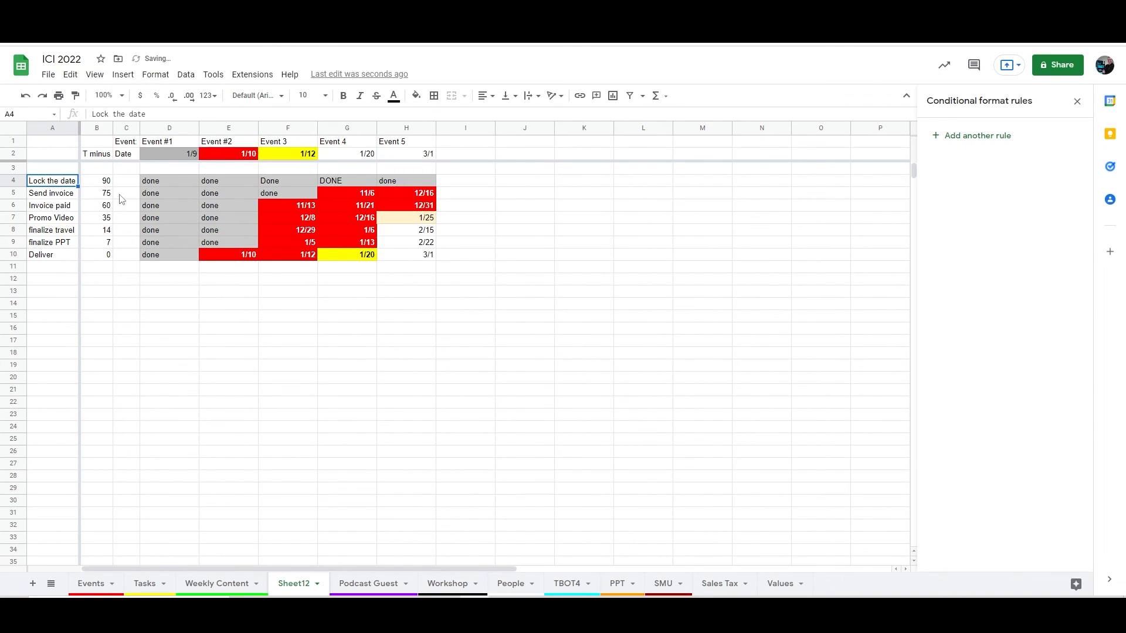
Move along row 4 to column S and back to examine how the sheet scrolls with only the task column frozen
key(Right)
key(Right)
key(Right)
key(Right)
key(Right)
key(Right)
key(Right)
key(Right)
key(Right)
key(Right)
key(Right)
key(Right)
key(Right)
key(Right)
key(Right)
key(Right)
key(Right)
key(Right)
key(Right)
key(Right)
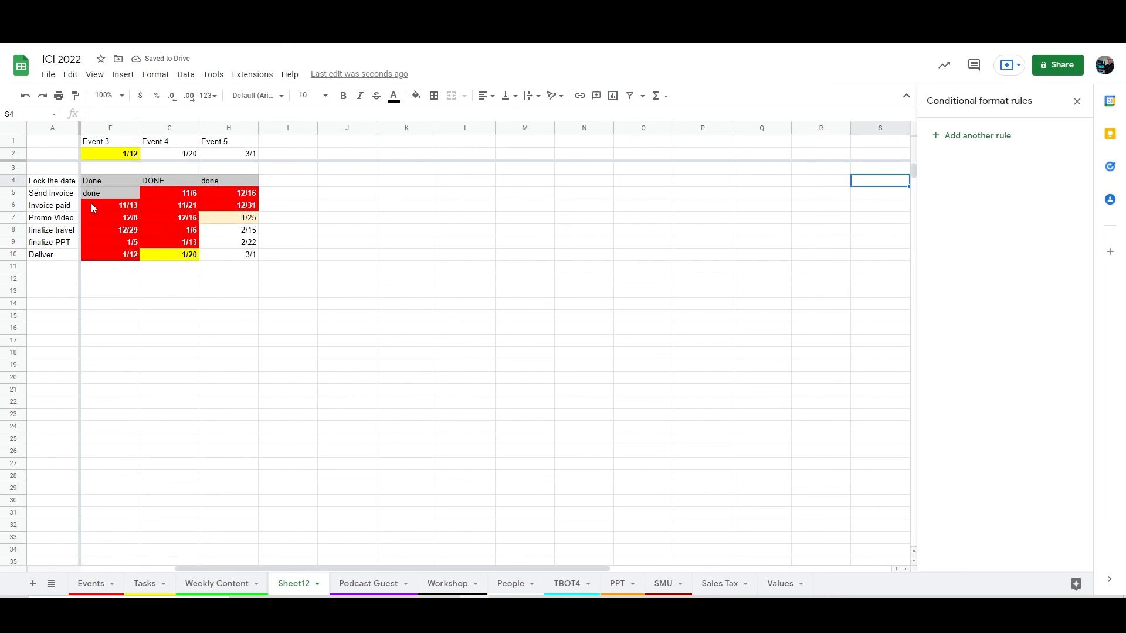
key(Left)
key(Left)
key(Left)
key(Left)
key(Left)
key(Left)
key(Left)
key(Left)
key(Left)
key(Left)
key(Left)
key(Left)
key(Left)
key(Left)
key(Left)
key(Left)
key(Left)
key(Left)
key(Left)
key(Left)
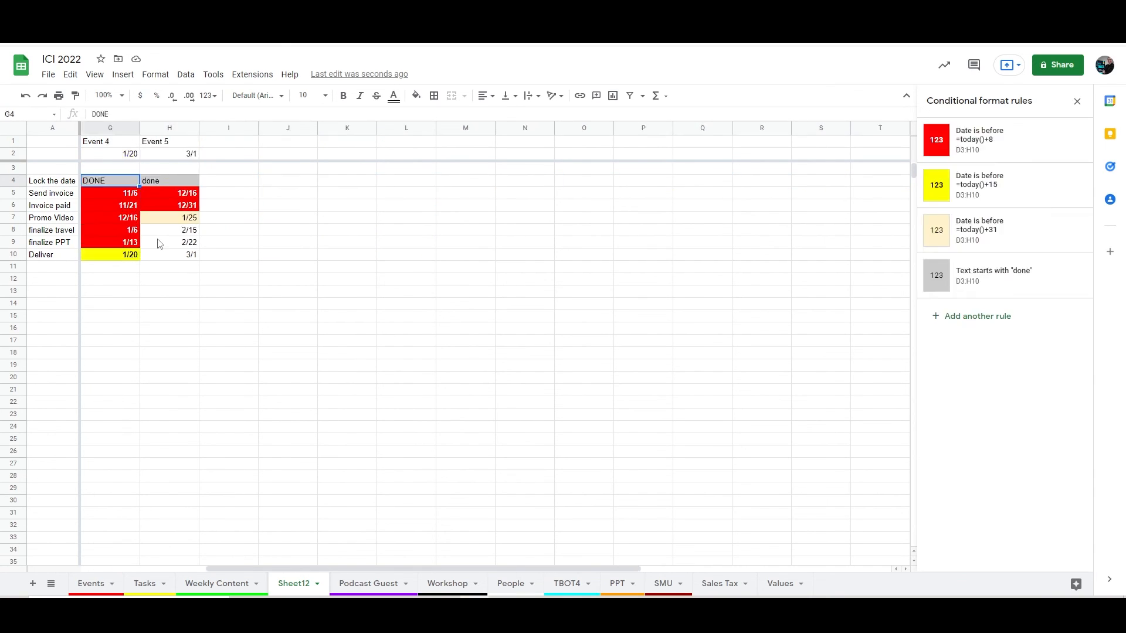
Go to the Event heading in C1 and select Event 3's Deliver date in F10 to examine its formula and color rules
key(Up)
key(Up)
key(Up)
key(Right)
key(Right)
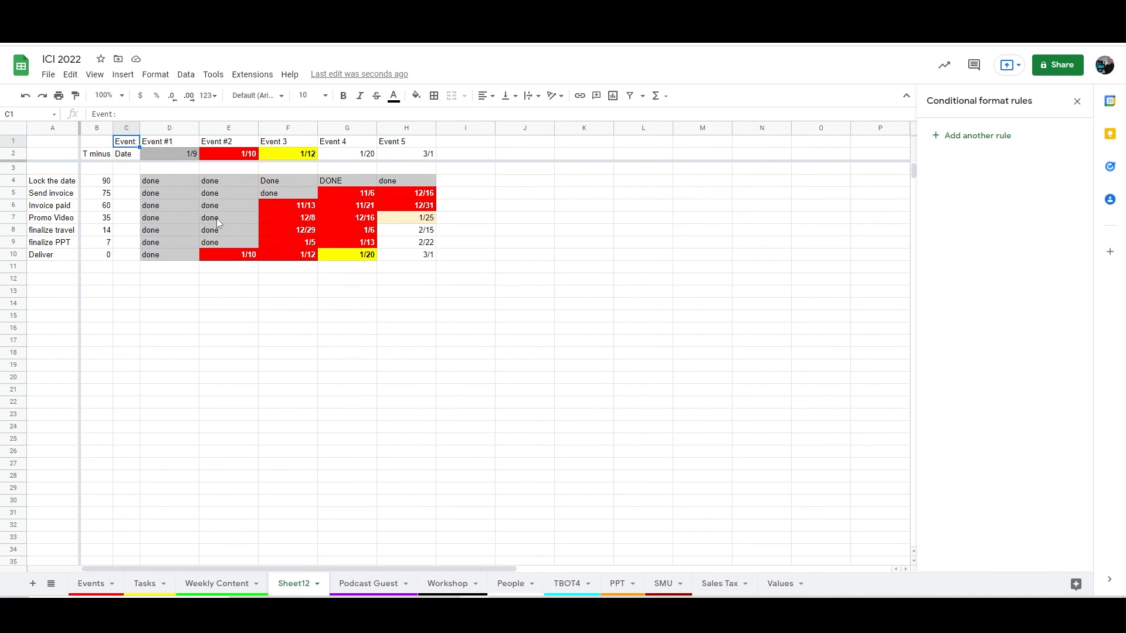
click(278, 254)
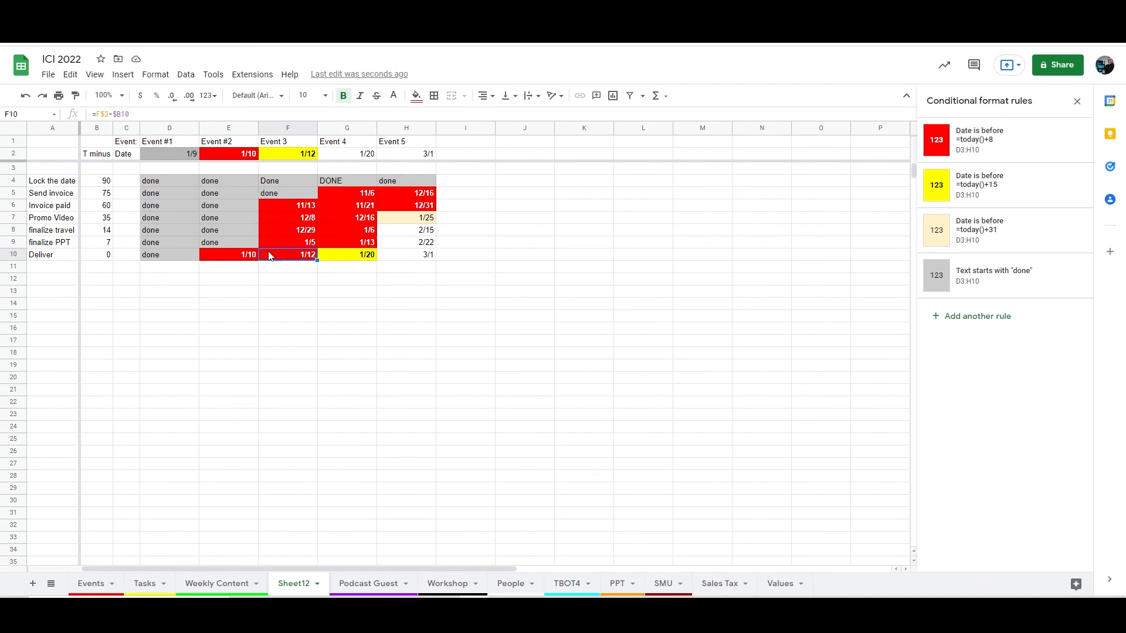